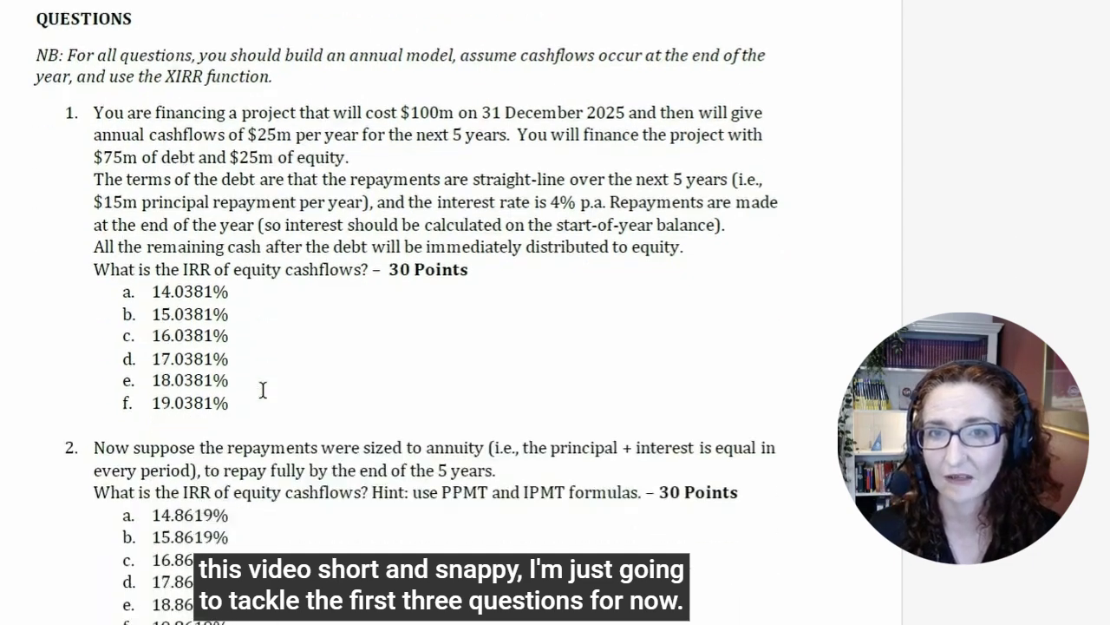
Copy question 1's text from Adobe Acrobat and paste it into cell A1 of the blank Excel sheet.
scroll(260, 391, "up", 5)
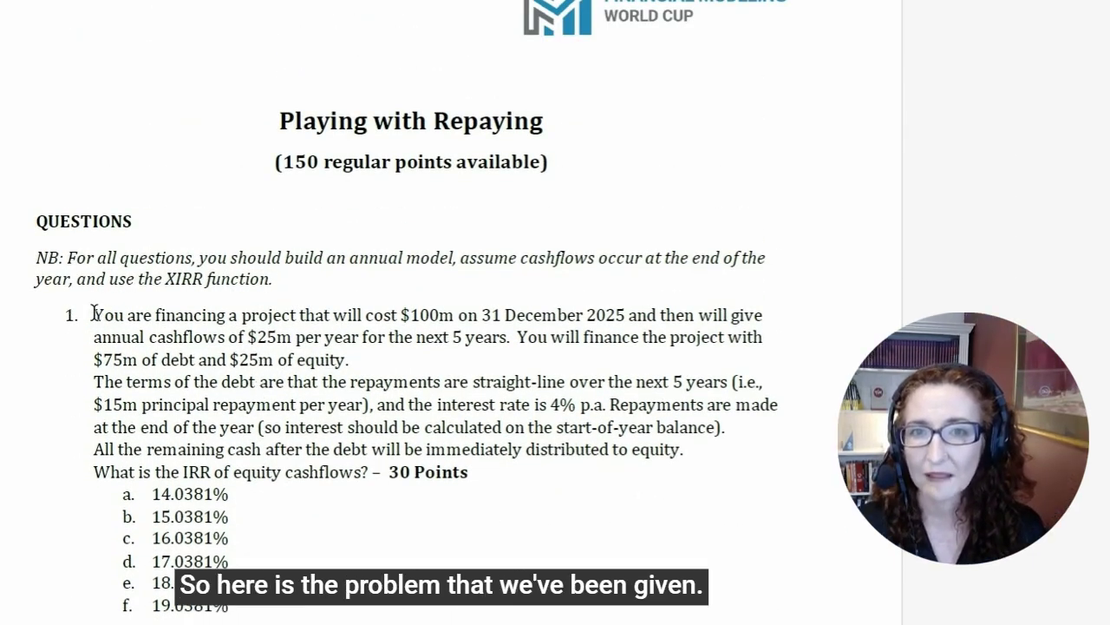
mouse_move(94, 314)
left_mouse_down()
mouse_move(404, 310)
mouse_move(544, 334)
mouse_move(522, 479)
mouse_move(545, 489)
mouse_move(664, 480)
mouse_move(471, 472)
mouse_move(165, 384)
mouse_move(73, 312)
mouse_move(95, 315)
left_mouse_up()
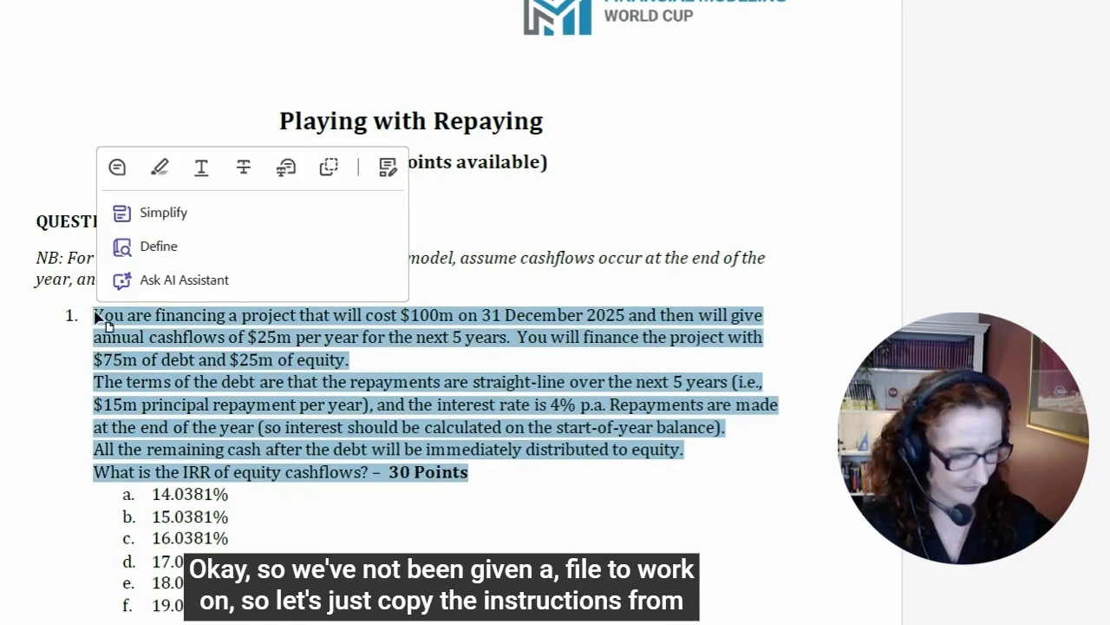
key("ctrl+c")
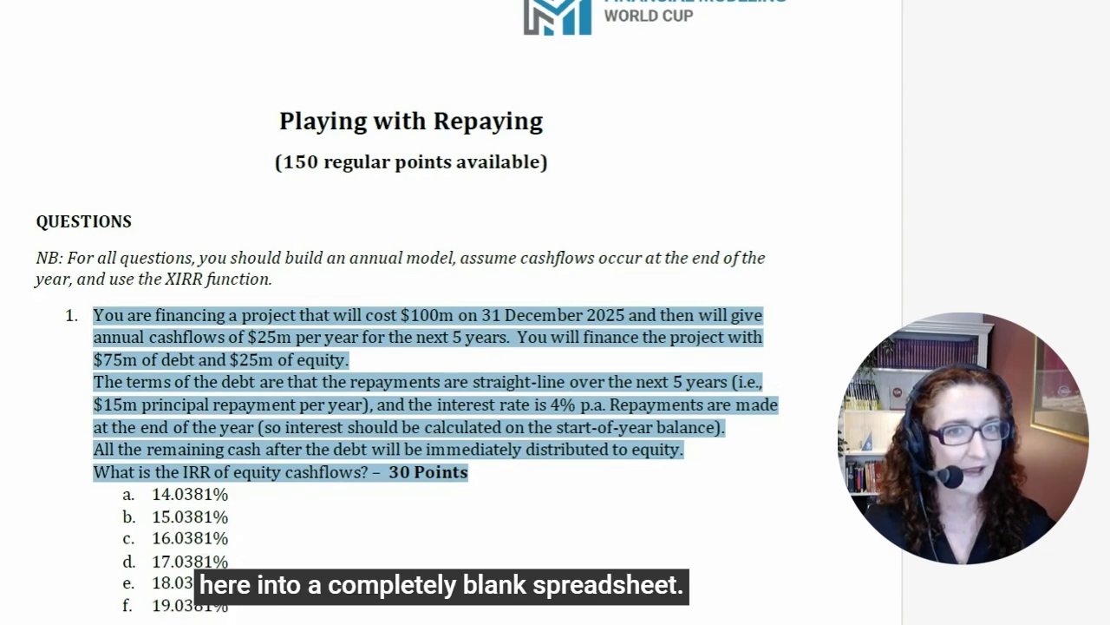
key("alt+Tab")
key("ctrl+v")
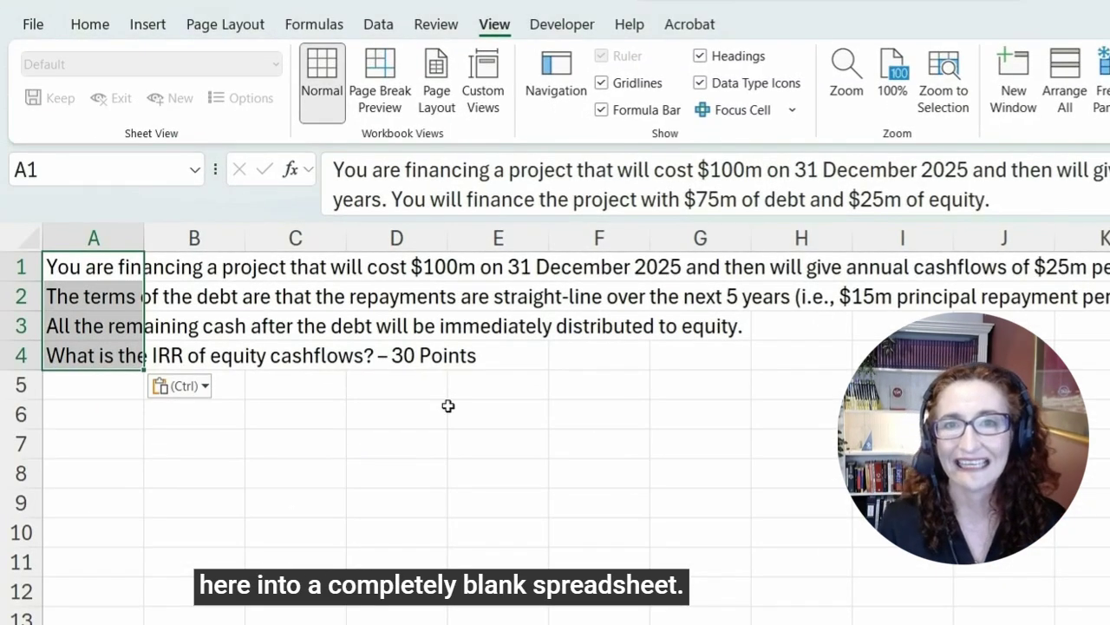
Copy '31 December 2025' from the question text into B6, shown as 31-Dec-25.
left_click(124, 267)
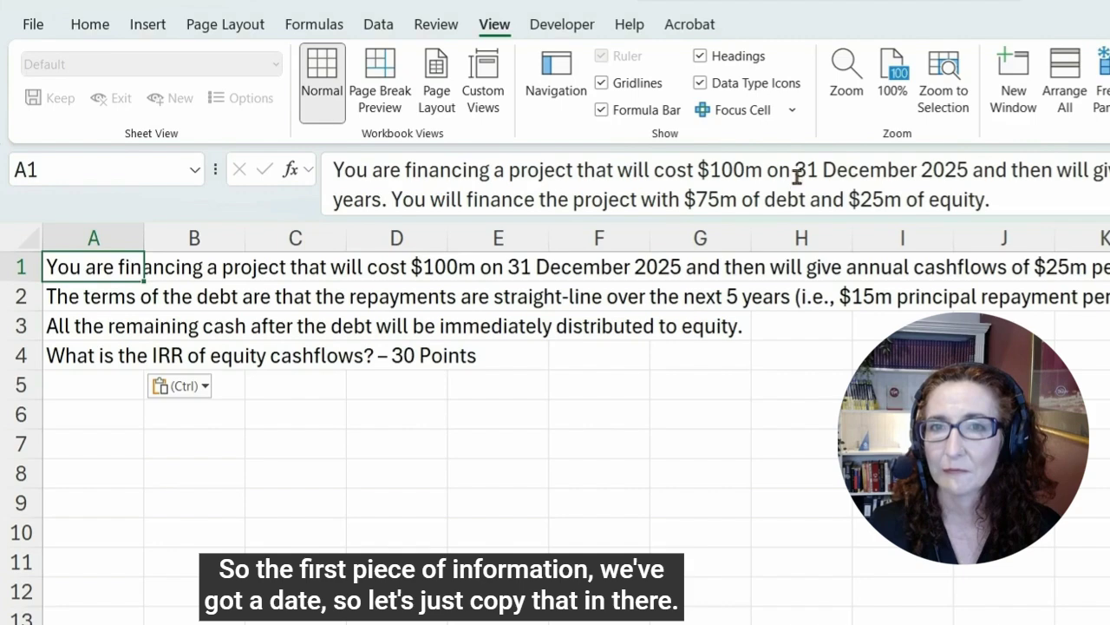
left_click_drag(794, 170, 968, 174)
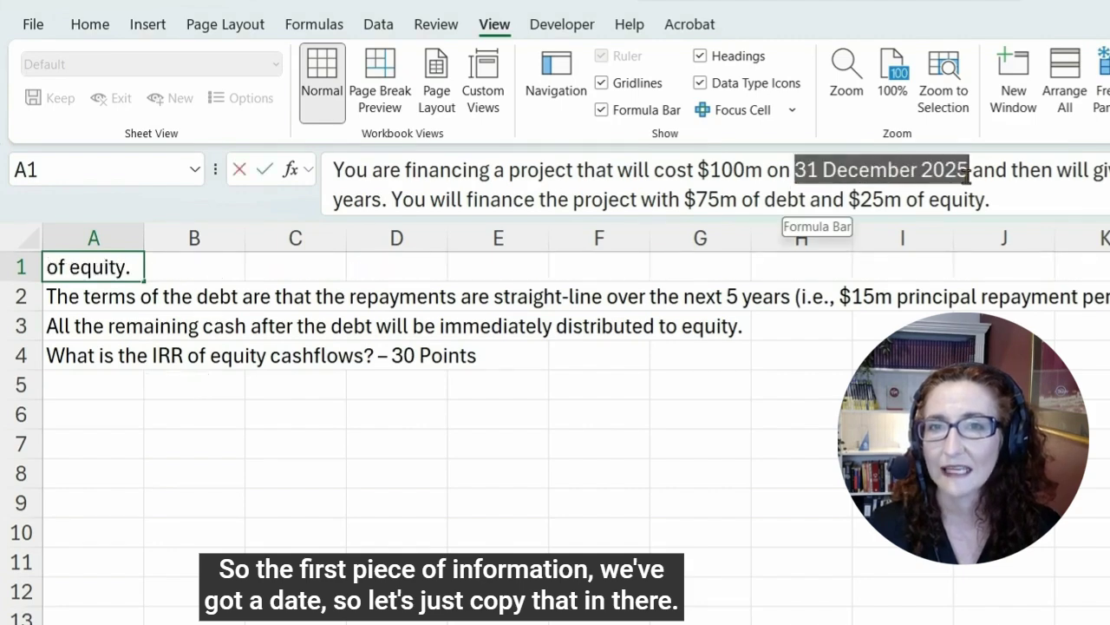
key("ctrl+c")
left_click(511, 404)
left_click(240, 426)
key("ctrl+v")
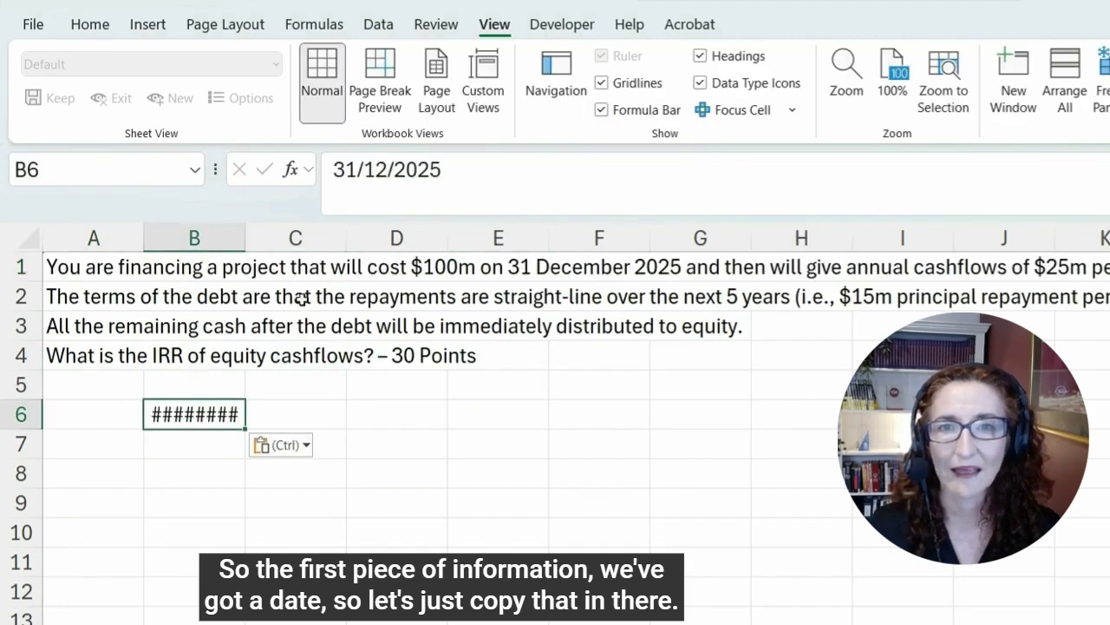
key("ctrl+shift+3")
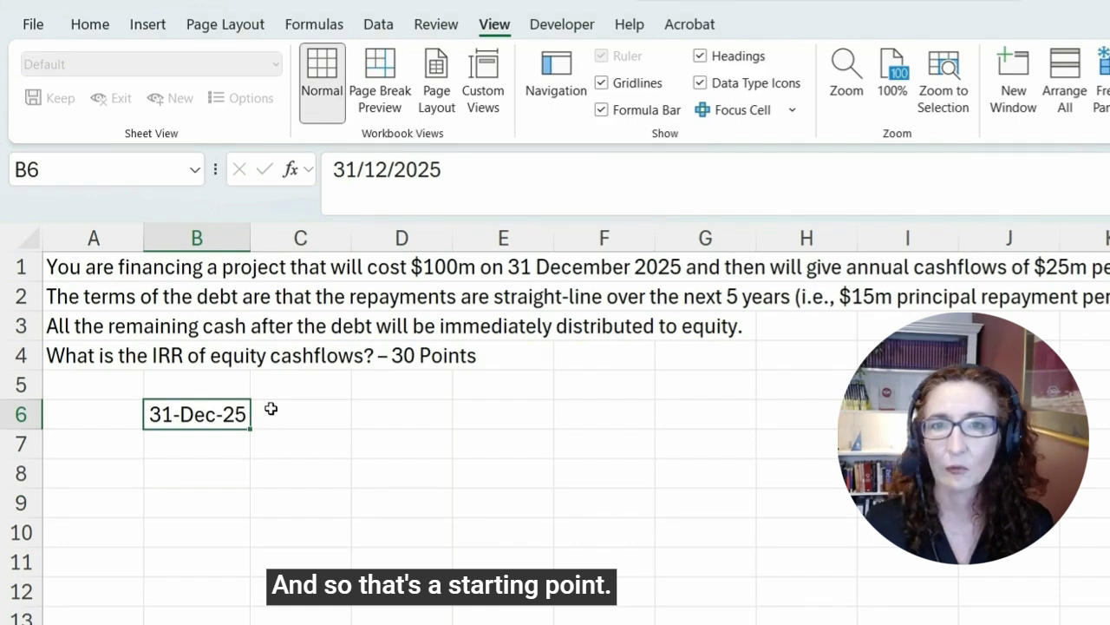
left_click(119, 276)
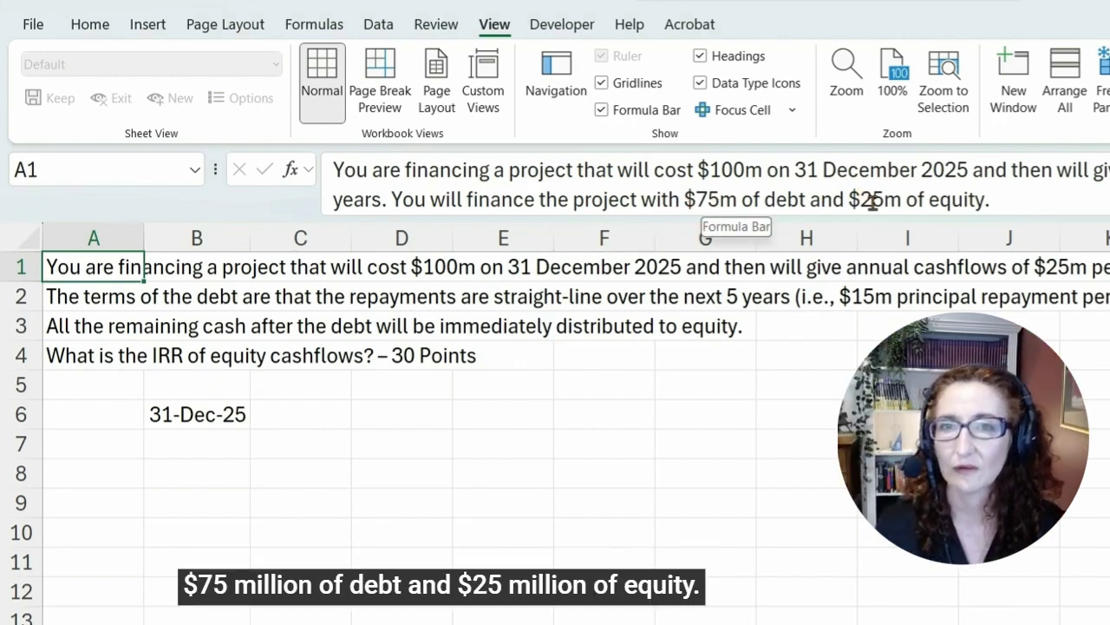
left_click(326, 415)
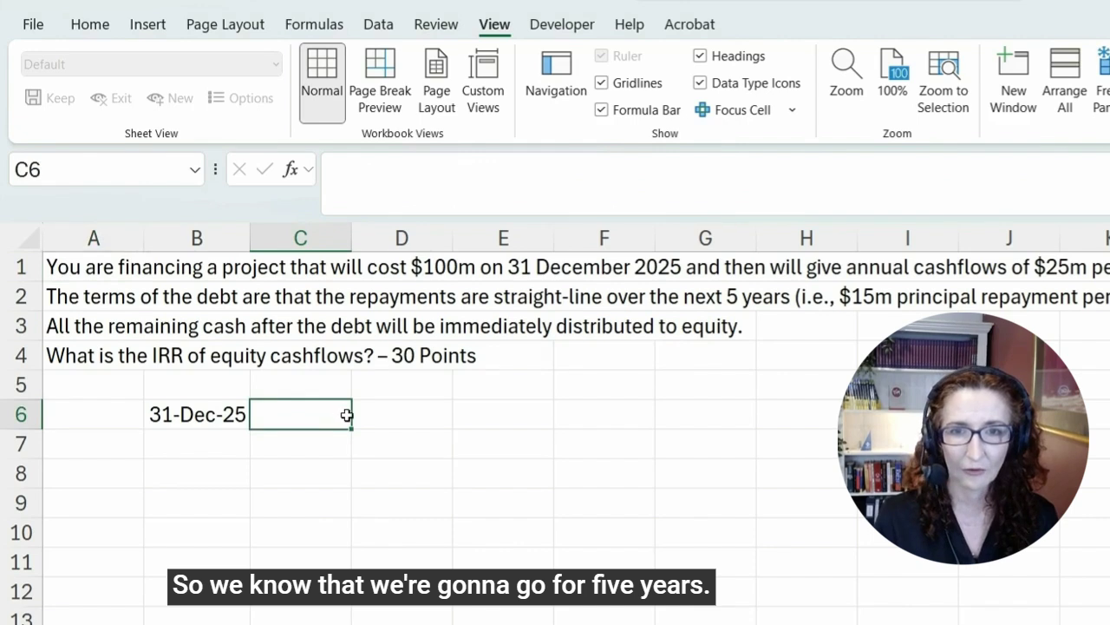
Enter =SEQUENCE(,5) in C5 to list year numbers 1 to 5.
left_click(305, 387)
type("=sequ")
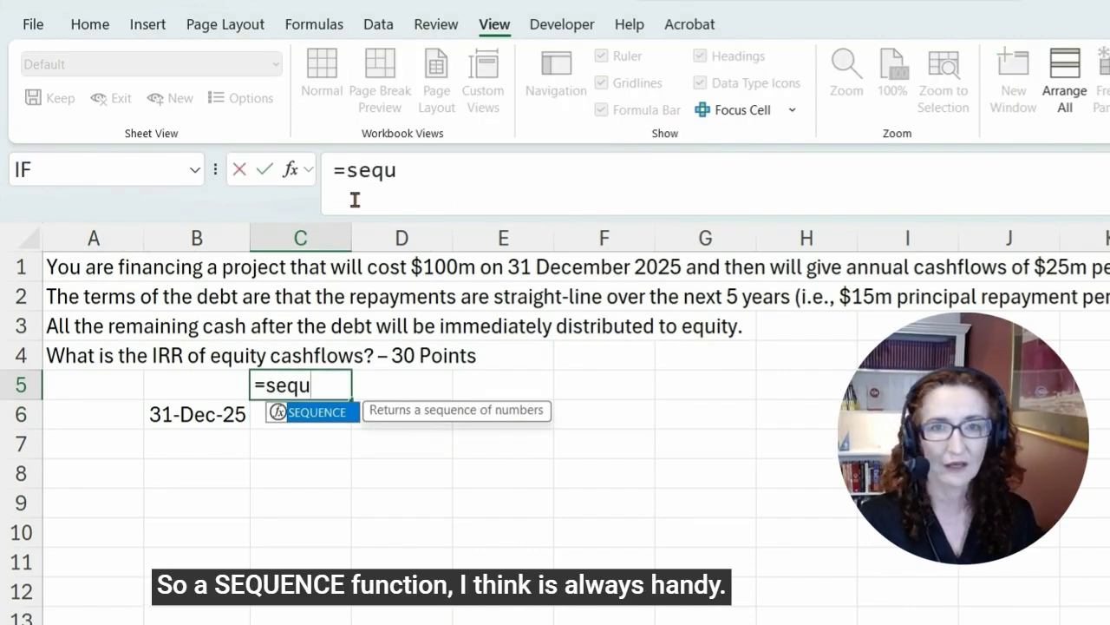
key("Tab")
type(",5")
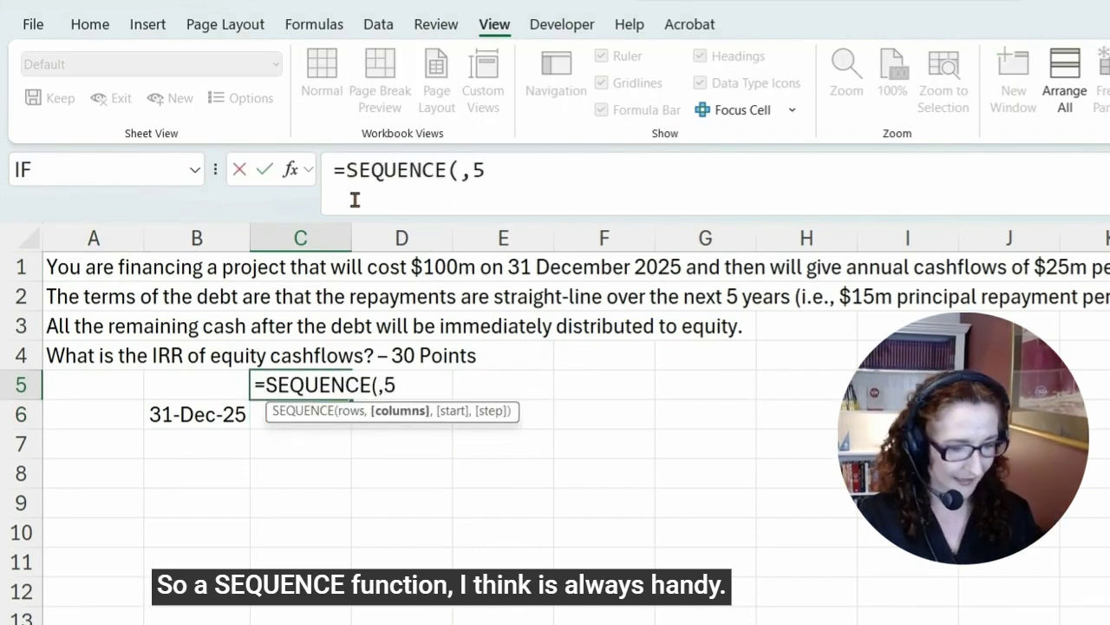
key("Return")
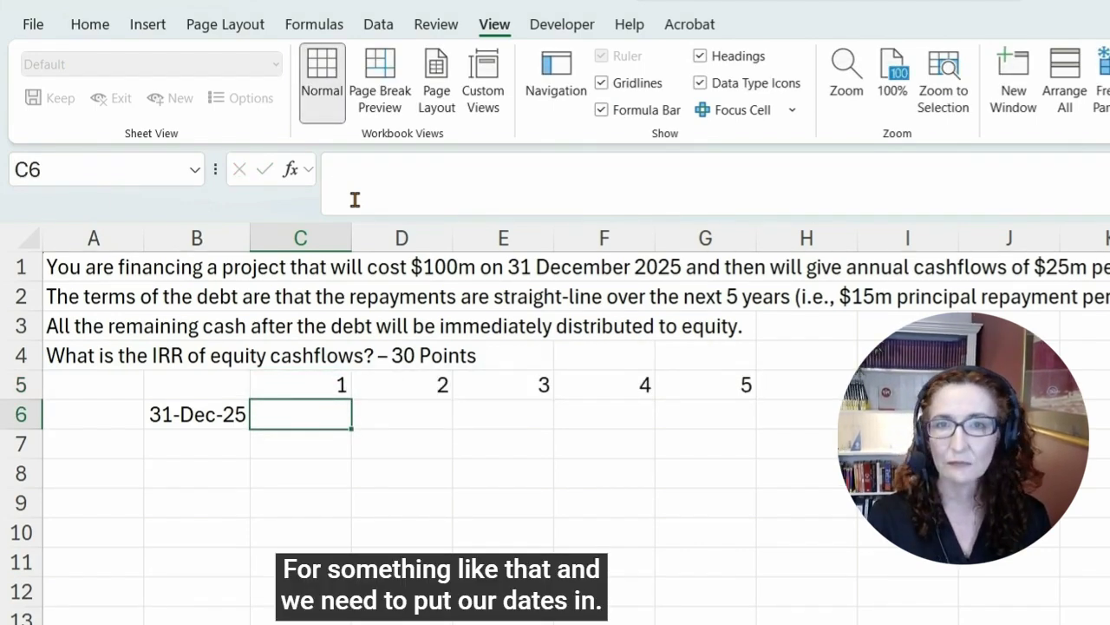
Enter =EDATE(B6,C5#*12) in C6 and format B6:G6 as dates, 31-Dec-26 to 31-Dec-30.
type("=")
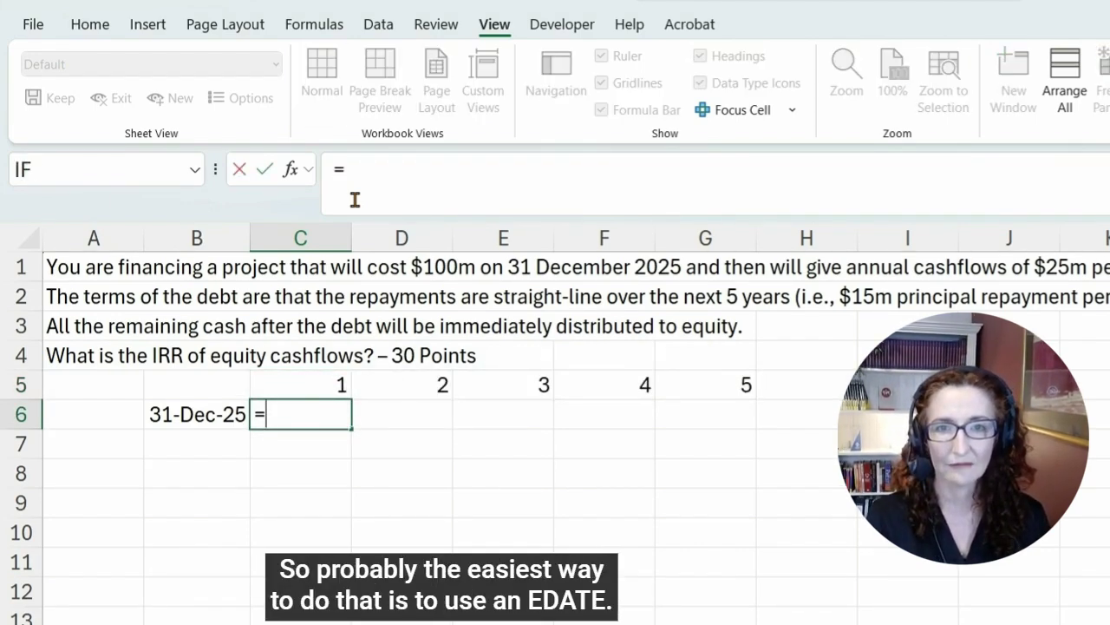
type("edate(")
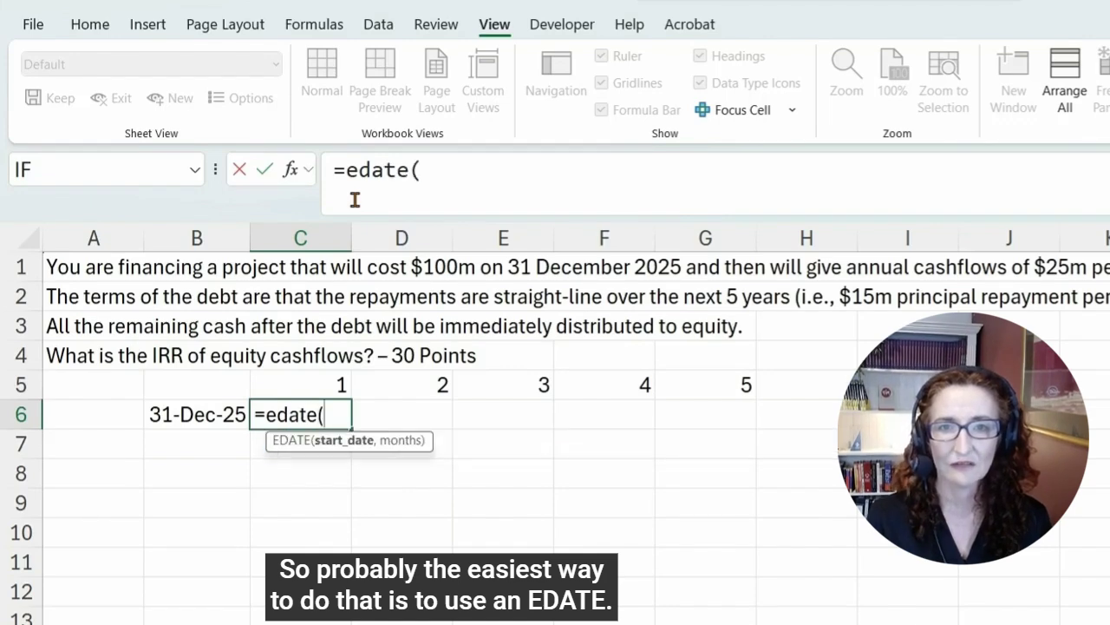
key("Left")
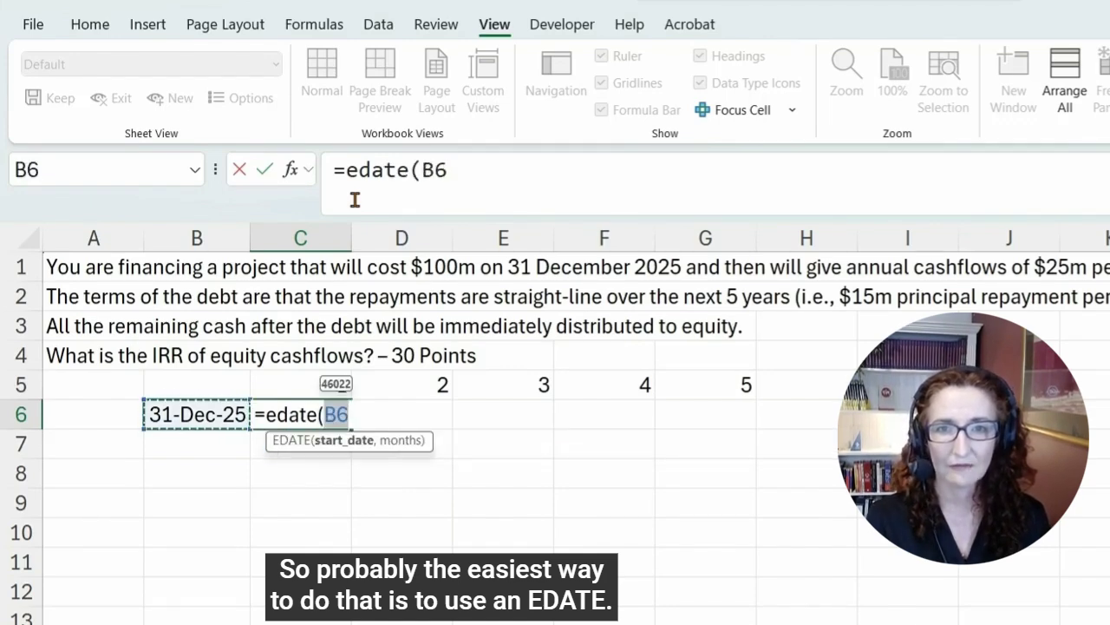
type(",")
key("Up")
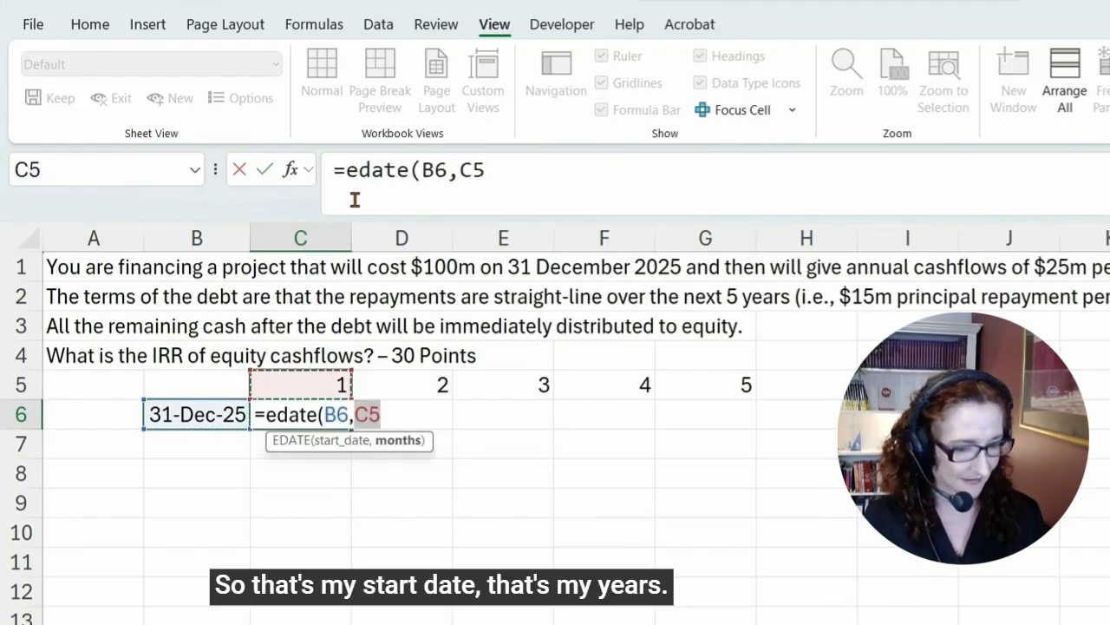
type("#")
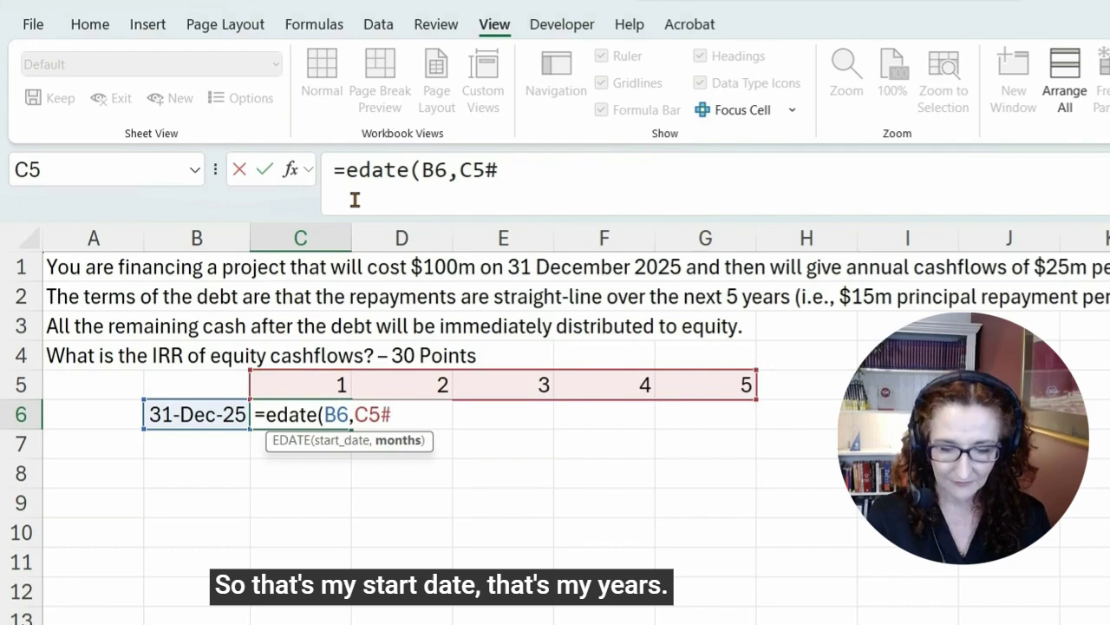
type("*12")
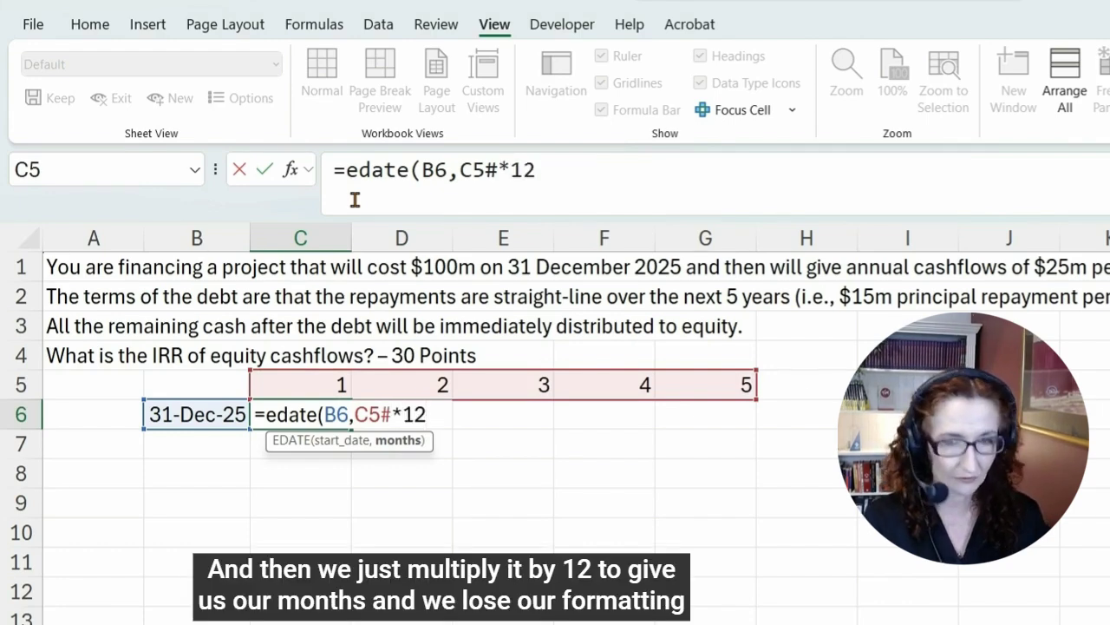
key("Return")
key("Up")
key("Left")
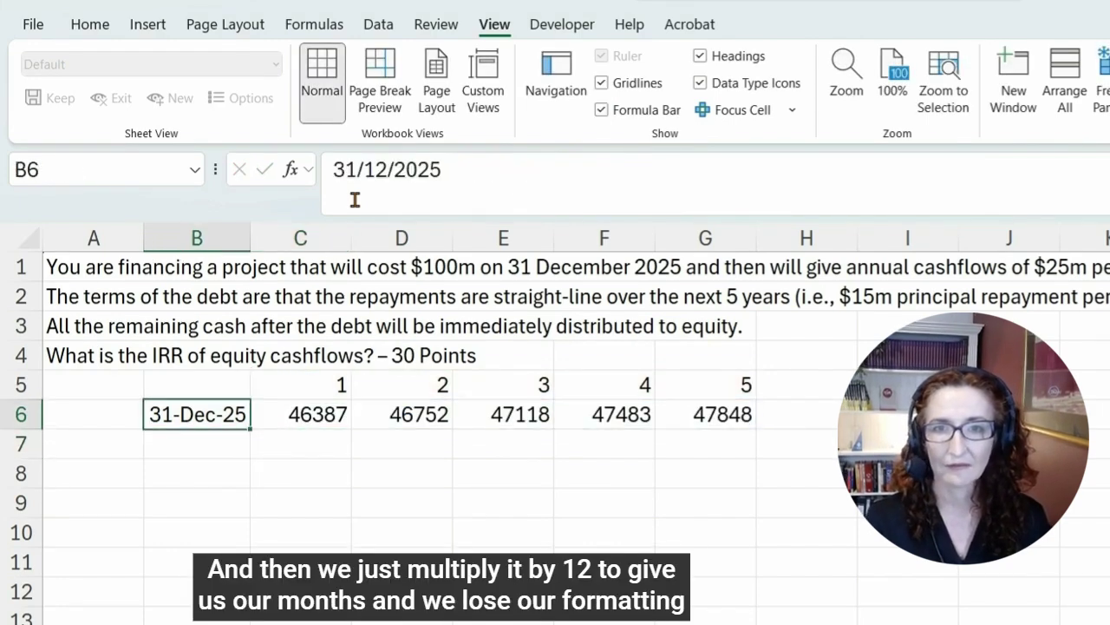
key("ctrl+shift+Right")
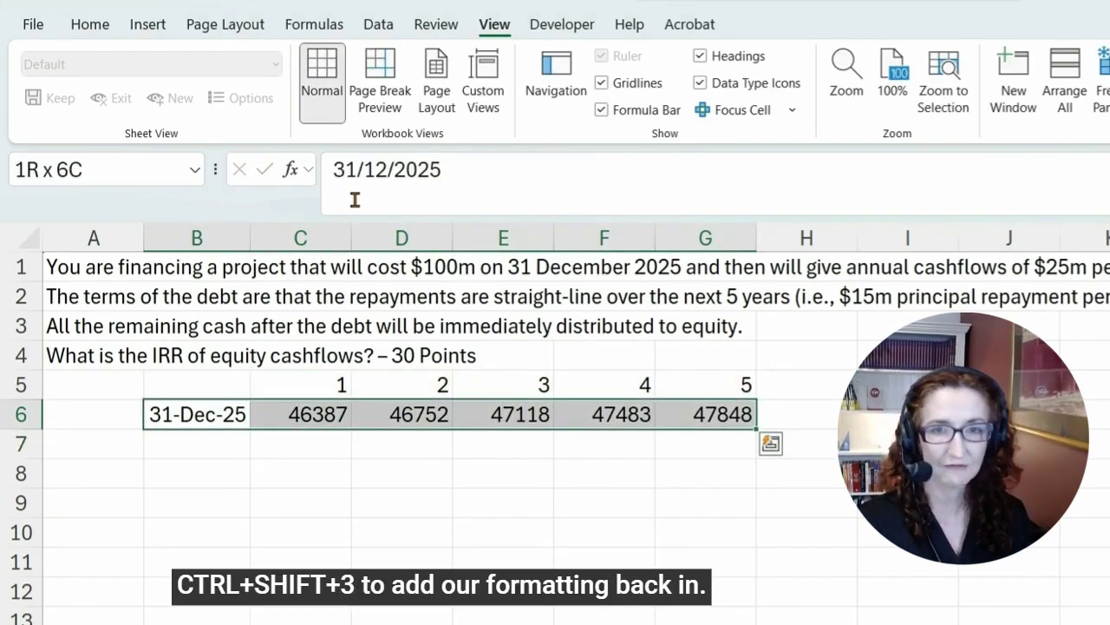
key("ctrl+shift+3")
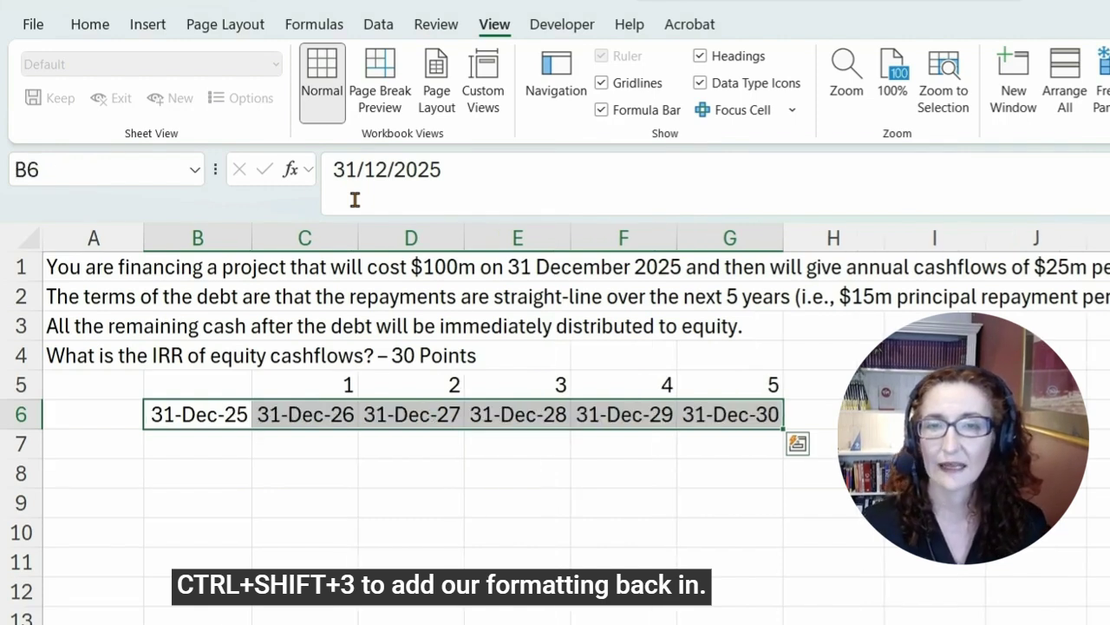
key("Left")
key("Right")
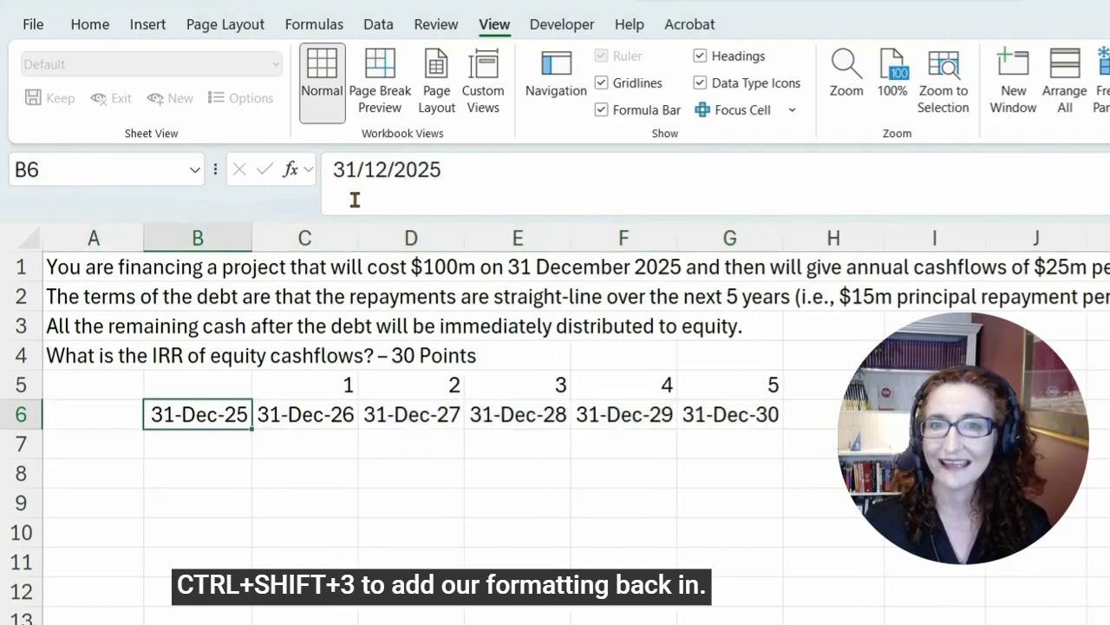
Label A7 'cashflow' and enter 25 as the year 1 cashflow in C7.
left_click(124, 452)
type("c")
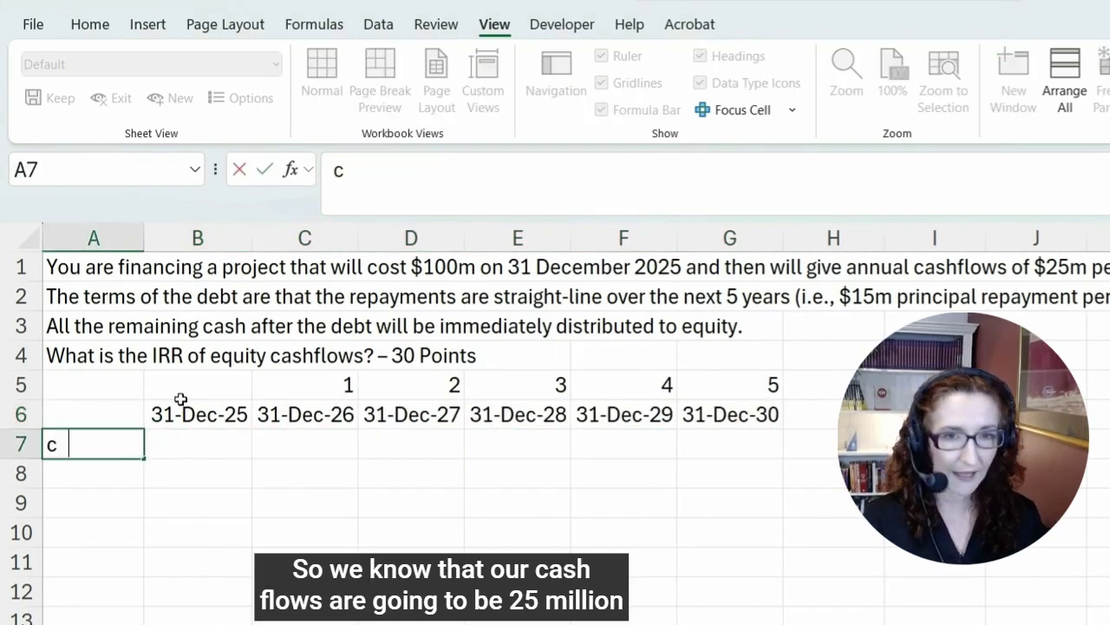
type("ashflow")
key("Tab")
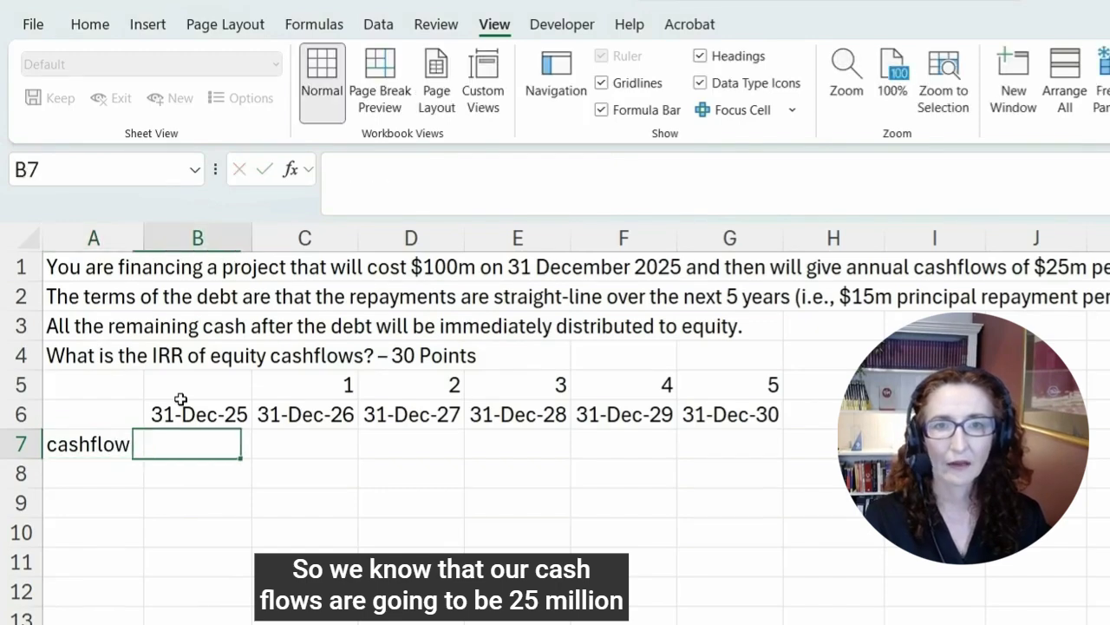
type("25")
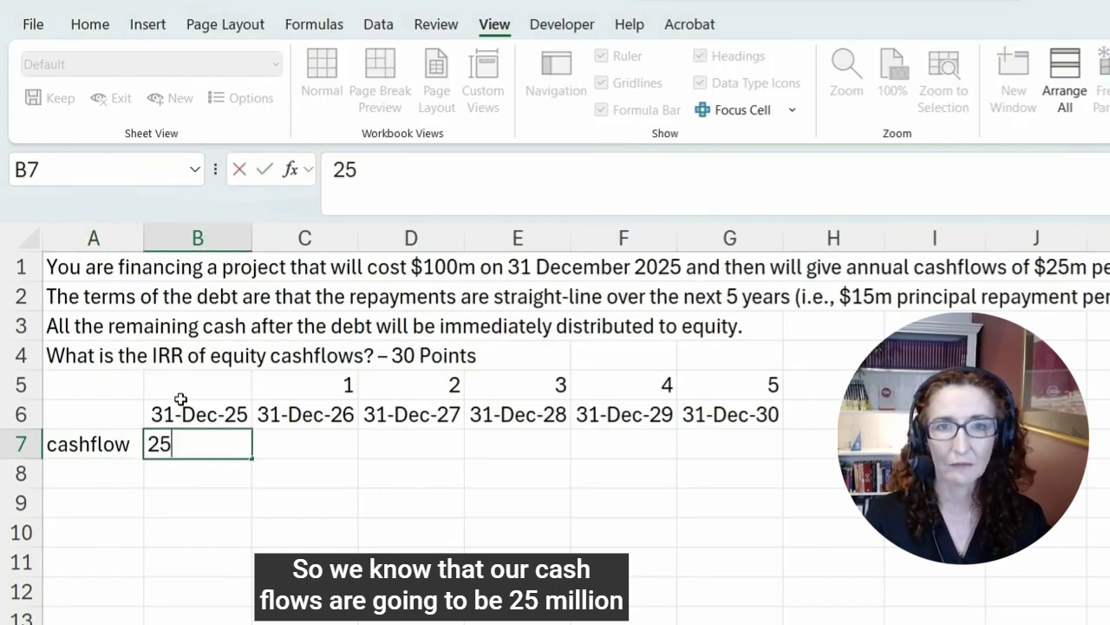
key("Escape")
key("Right")
type("25")
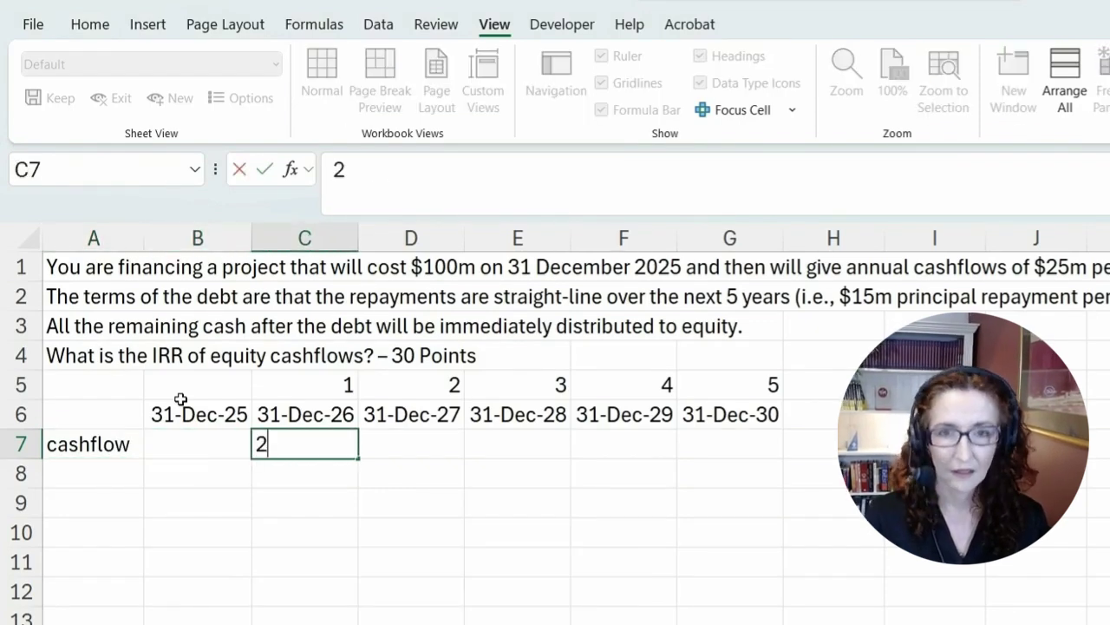
key("Return")
Copy the 25 across C7:G7 so every year shows 25.
key("Up")
key("ctrl+c")
key("shift+Right")
key("shift+Right")
key("shift+Right")
key("shift+Right")
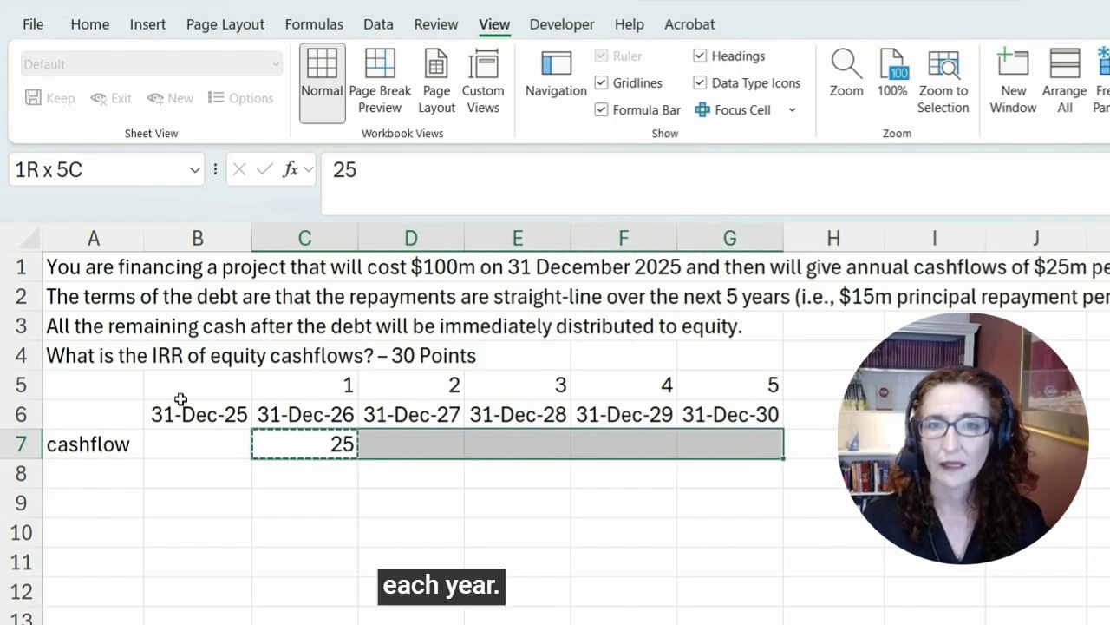
key("ctrl+v")
key("Escape")
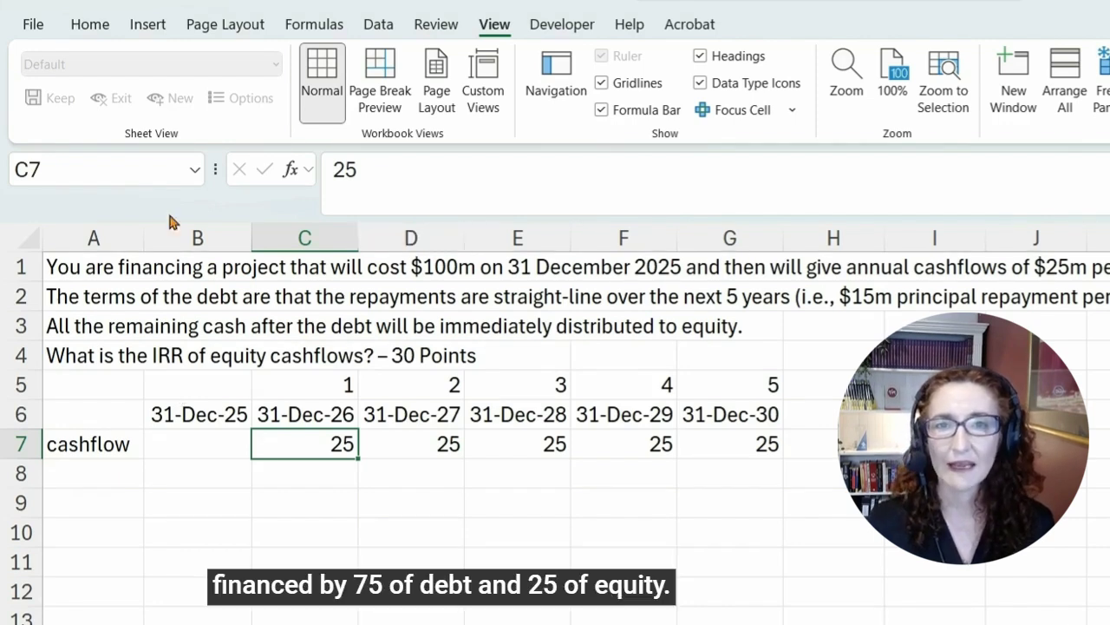
left_click(94, 263)
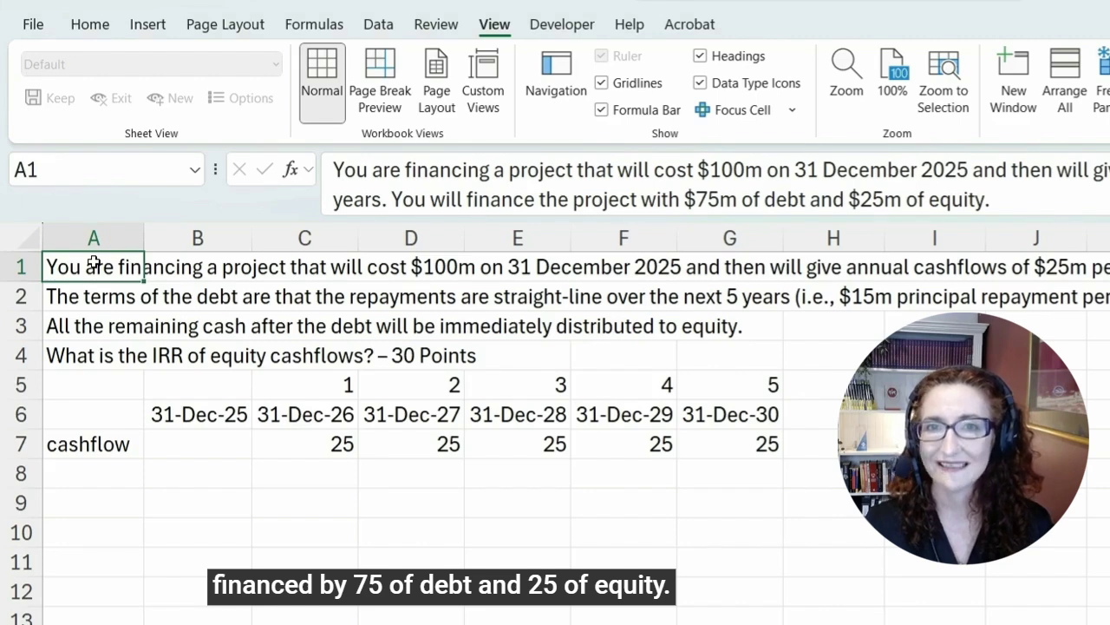
Label A9 'debt' and A10 'equity', with 75 in B9 and 25 in B10.
left_click(95, 501)
type("de")
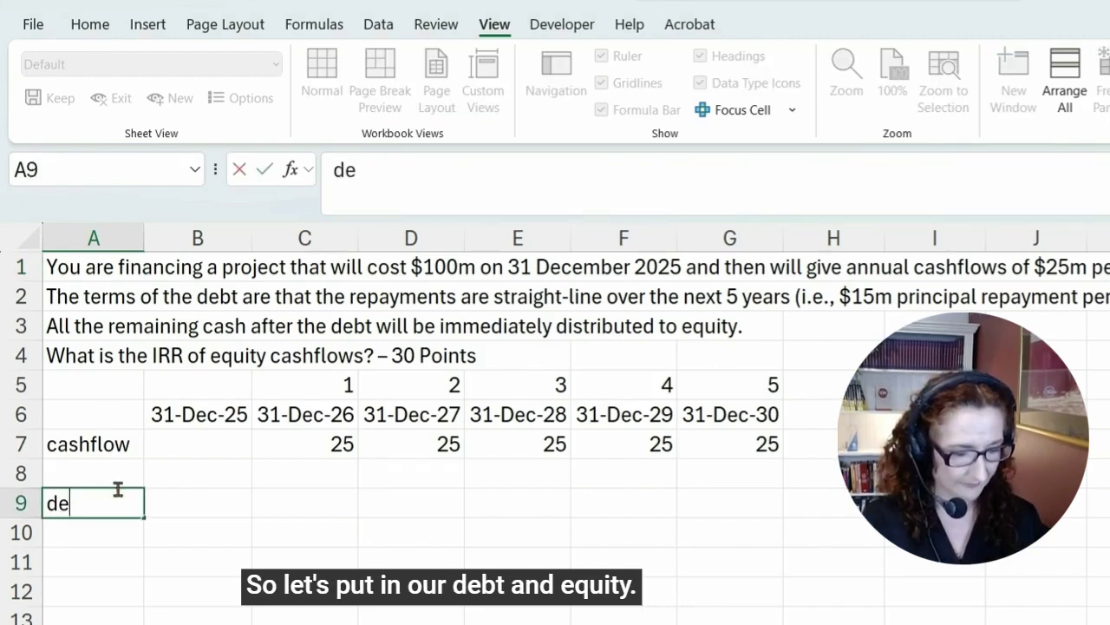
type("bt")
key("Return")
type("e")
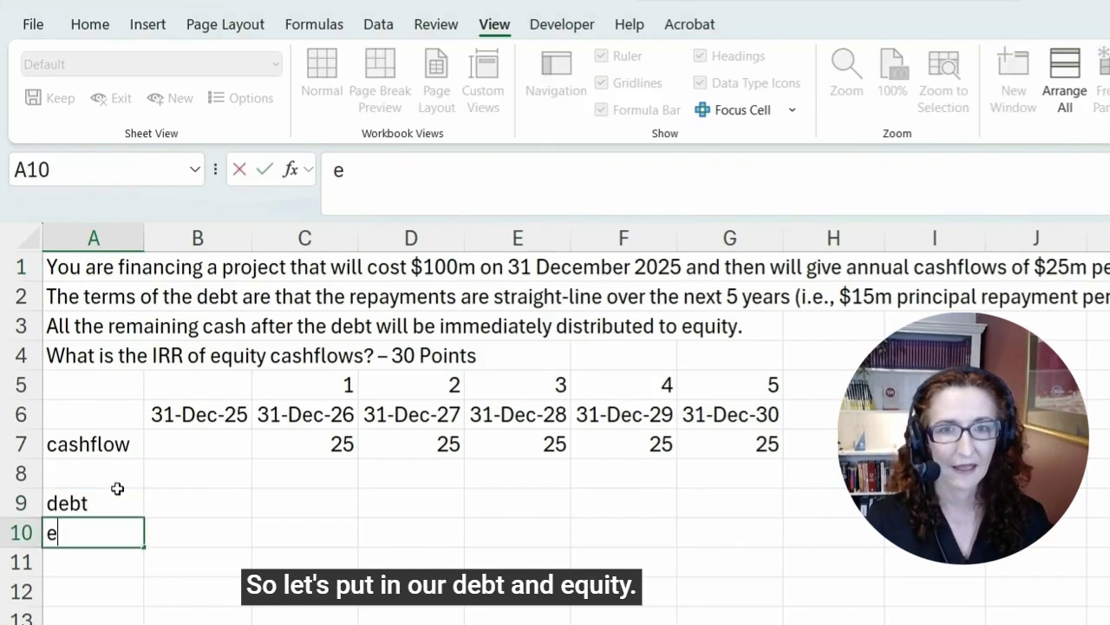
type("quity")
key("Tab")
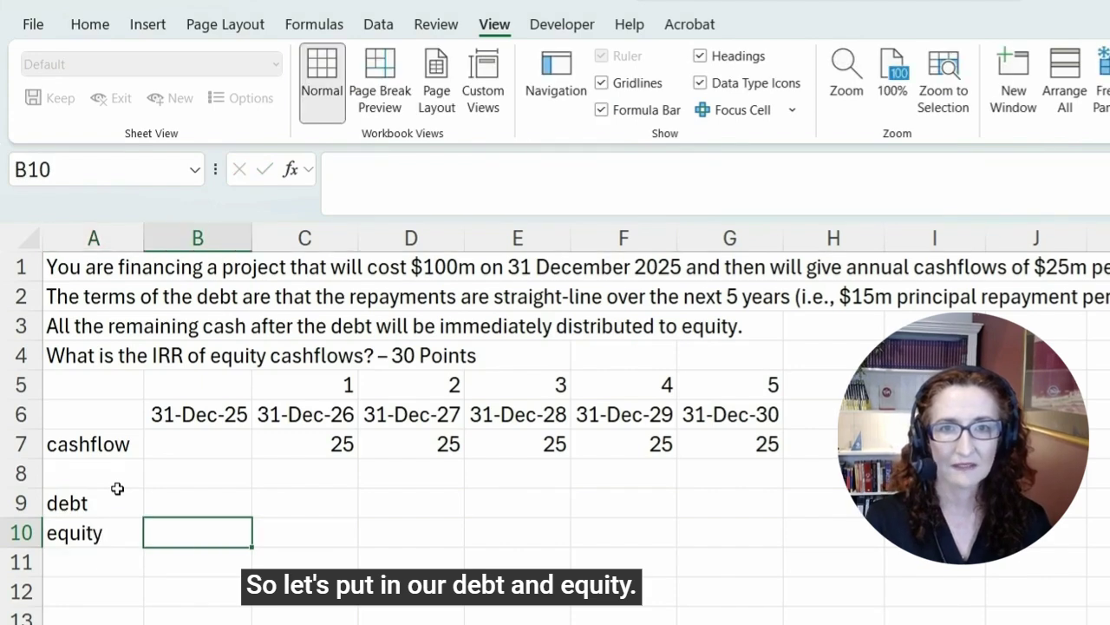
type("25")
key("Up")
type("75")
key("Return")
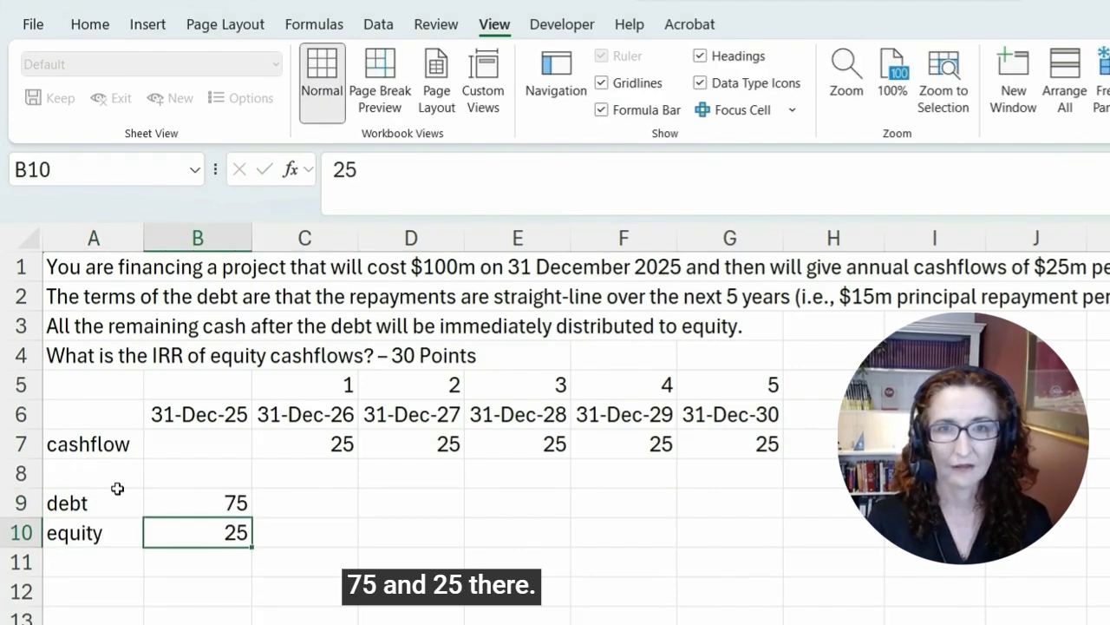
key("Up")
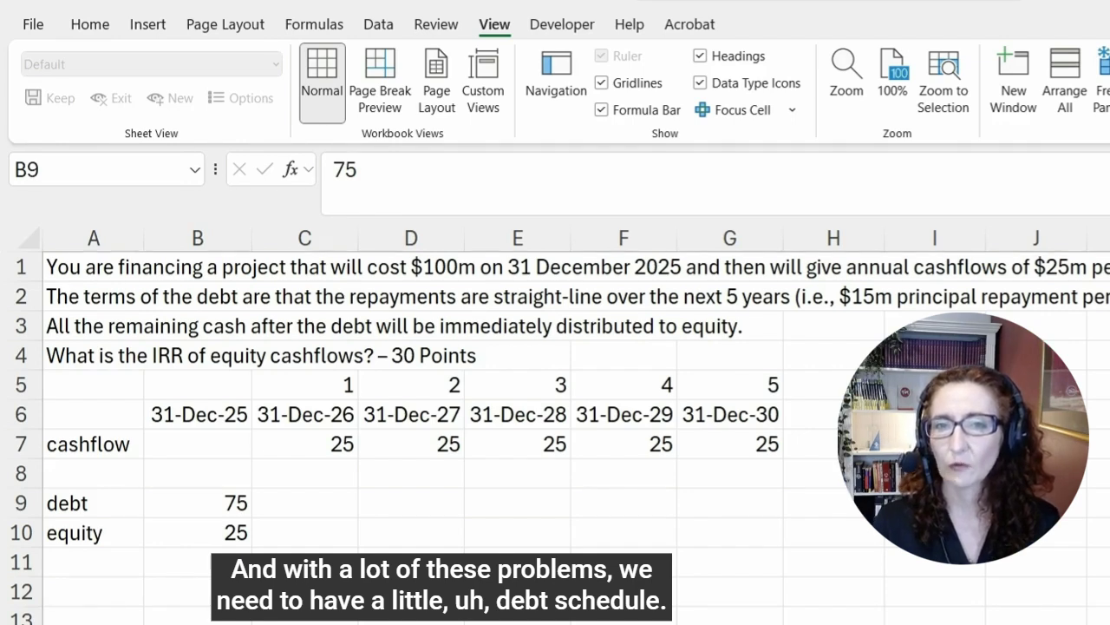
left_click(114, 593)
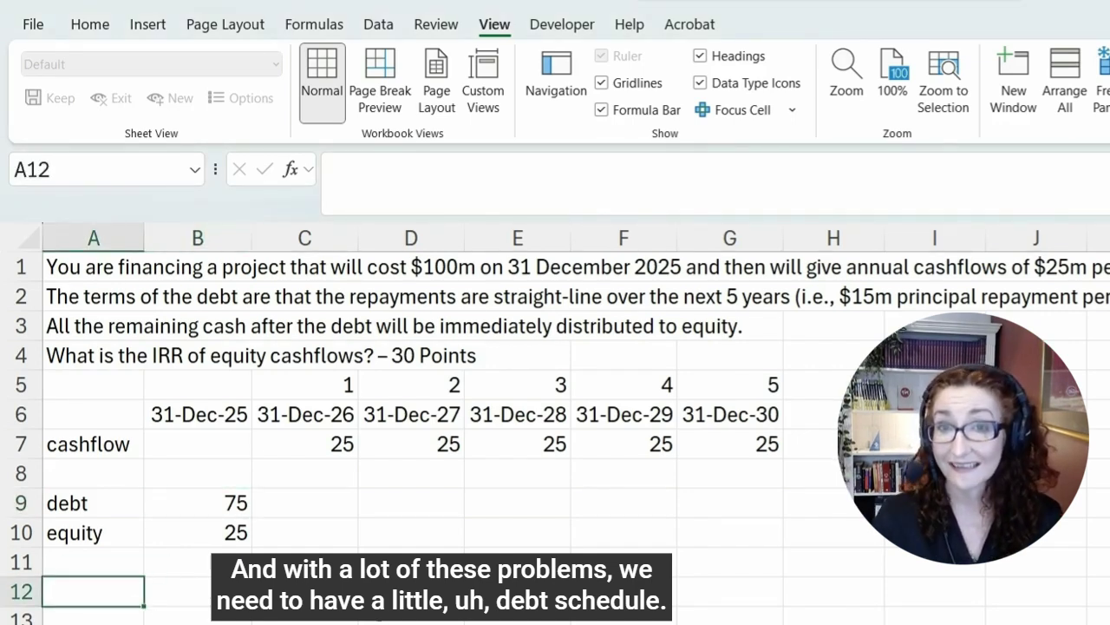
Type the labels 'opening debt', 'repayment' and 'closing debt' in A12:A14.
type("open")
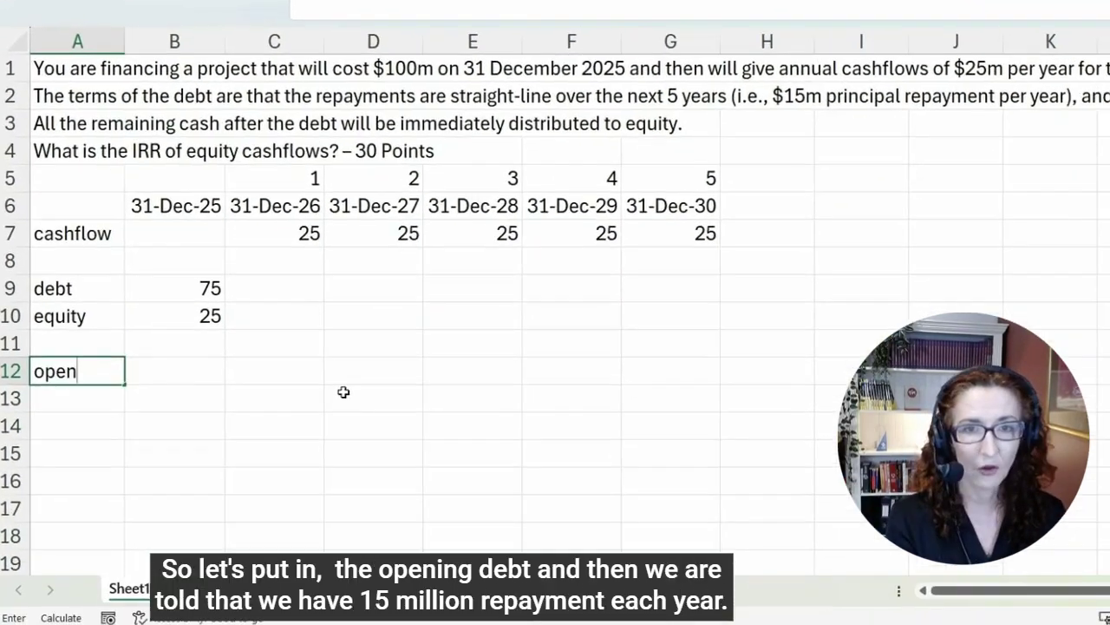
type("ing debt")
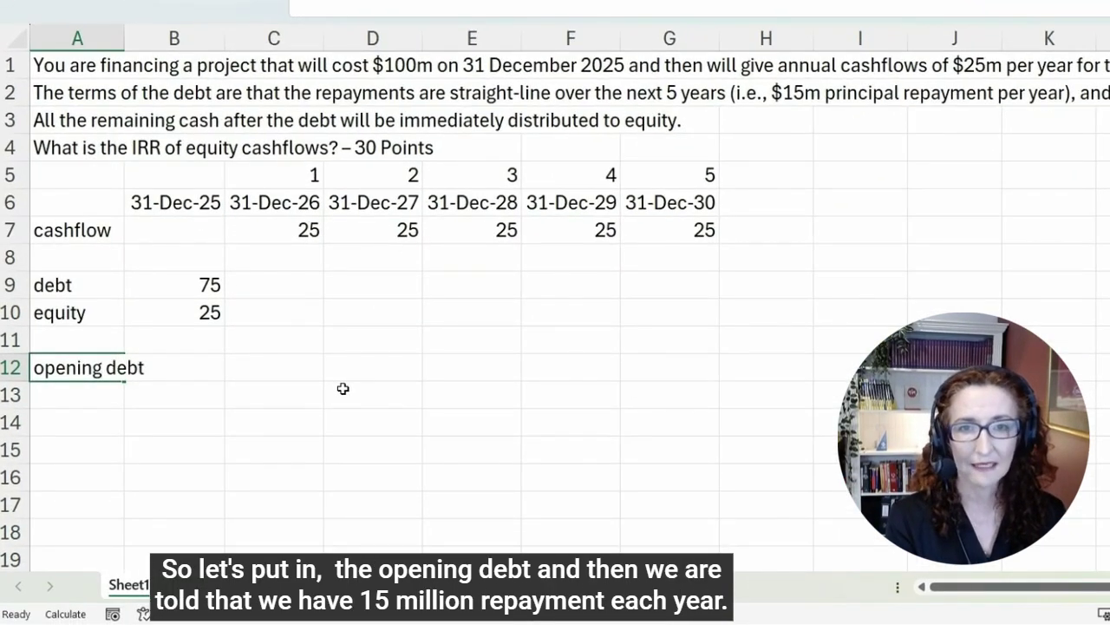
key("Return")
type("repayments")
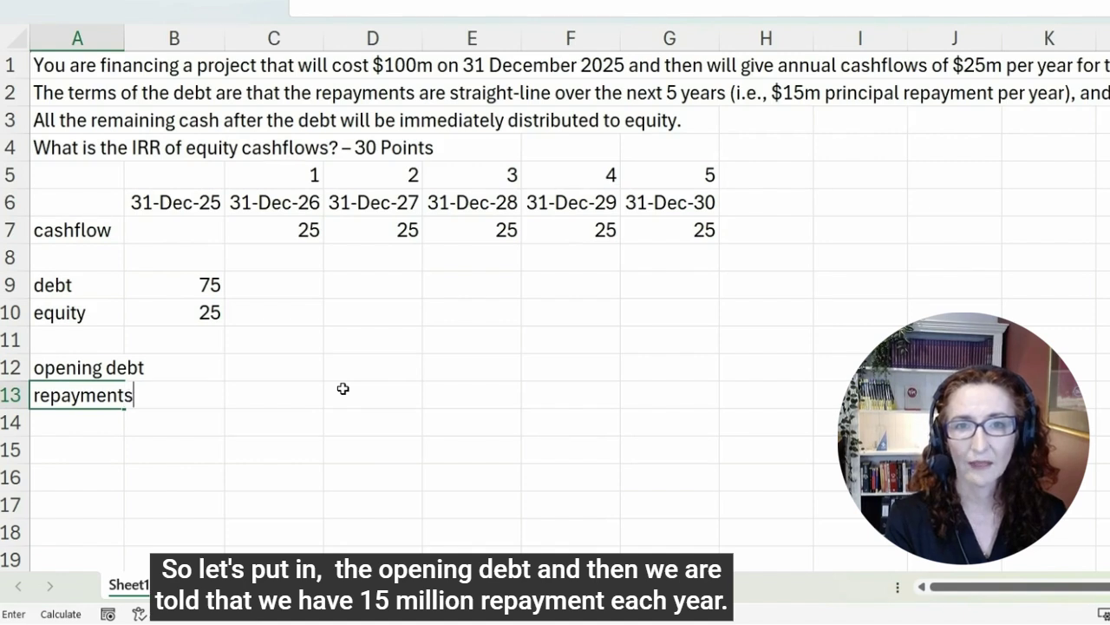
key("Return")
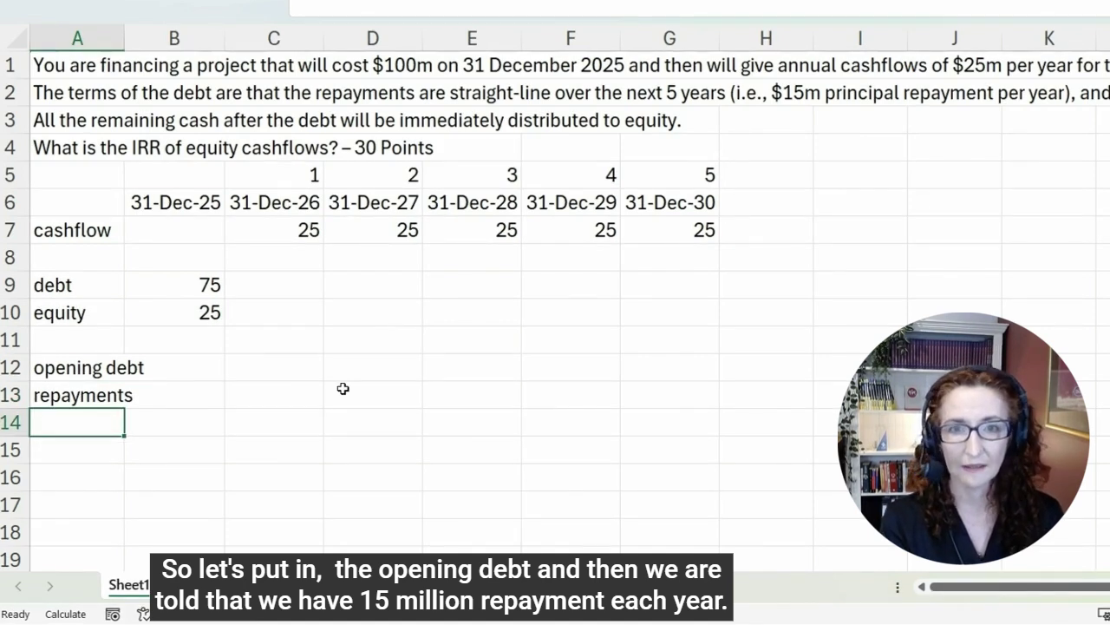
type("closing de")
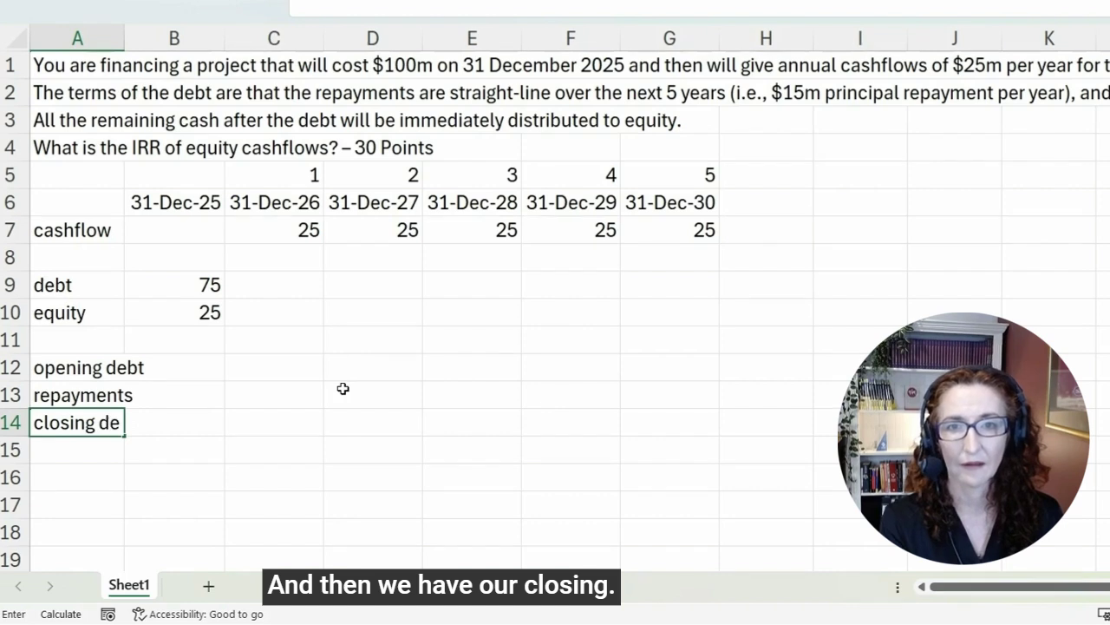
type("bt")
key("Return")
Link C12 to the 75 debt with =B9 and enter -15 as the first repayment in C13.
key("Up")
key("Up")
key("Right")
key("Right")
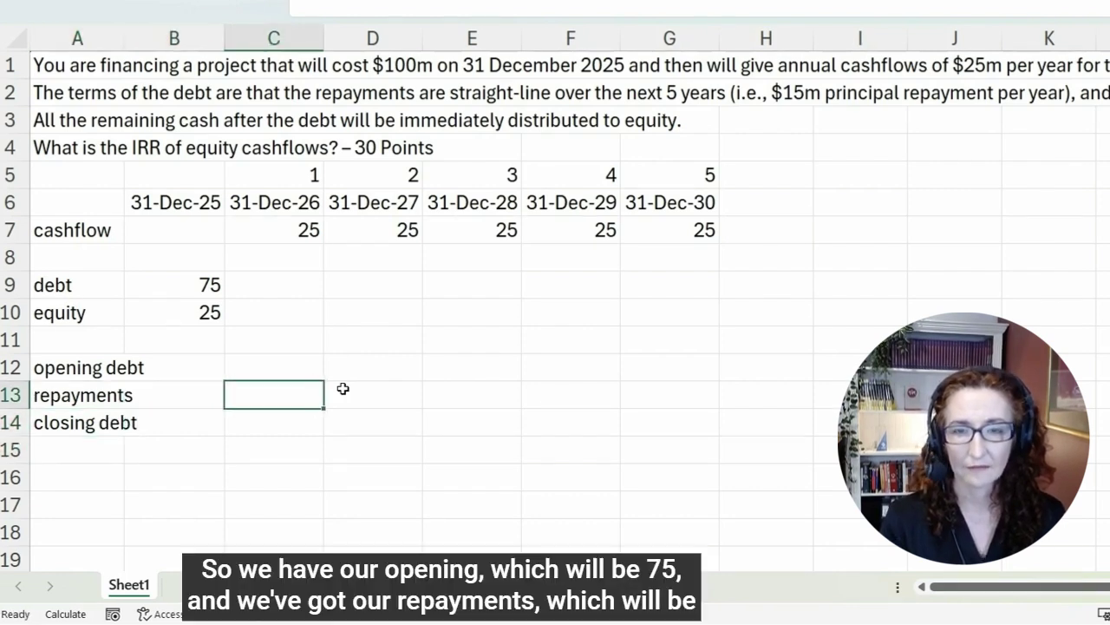
key("Up")
key("Right")
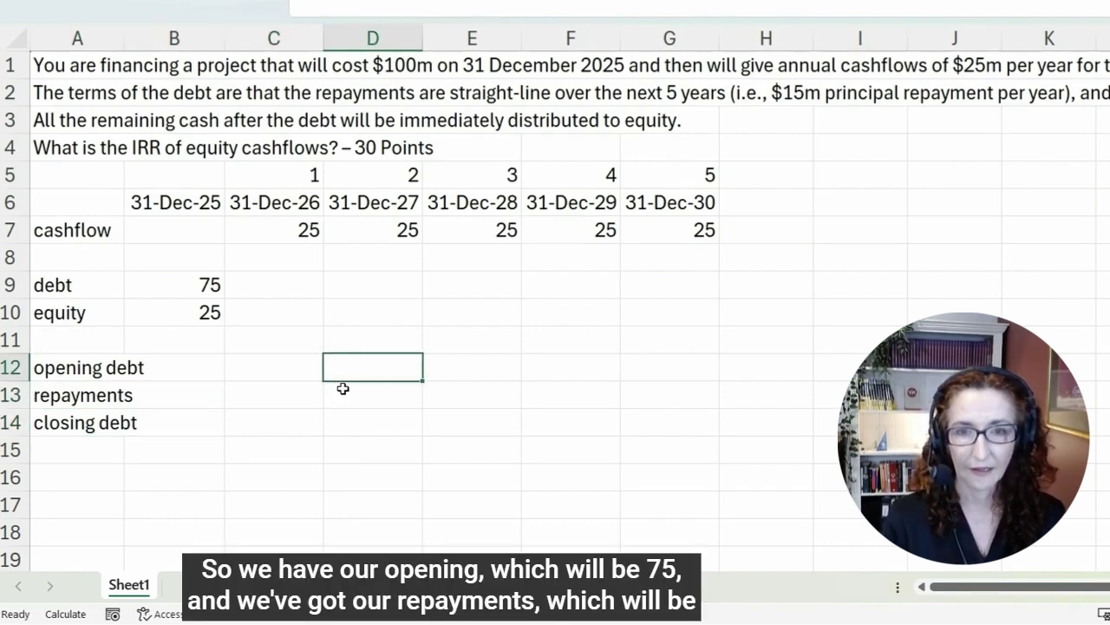
key("Left")
type("=")
key("Up")
key("Up")
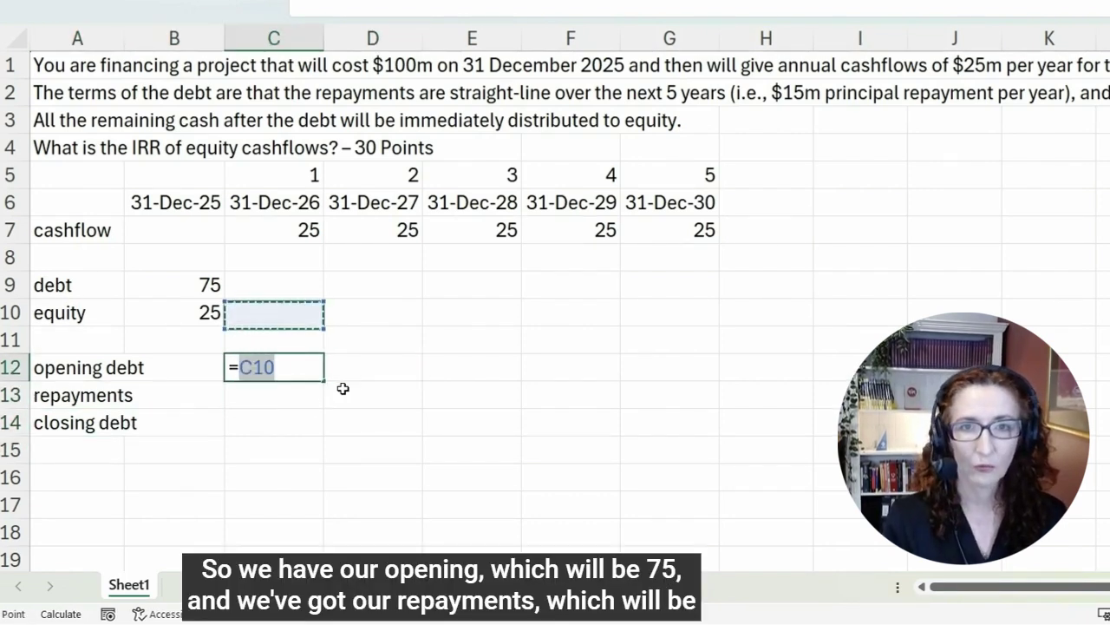
key("Up")
key("Left")
key("Return")
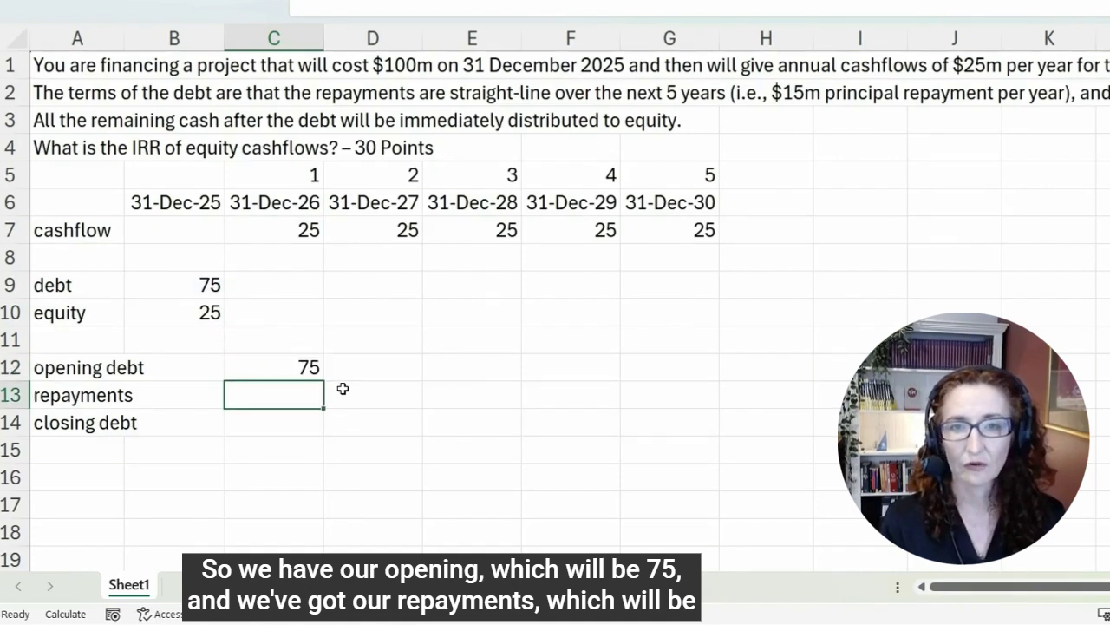
type("-15")
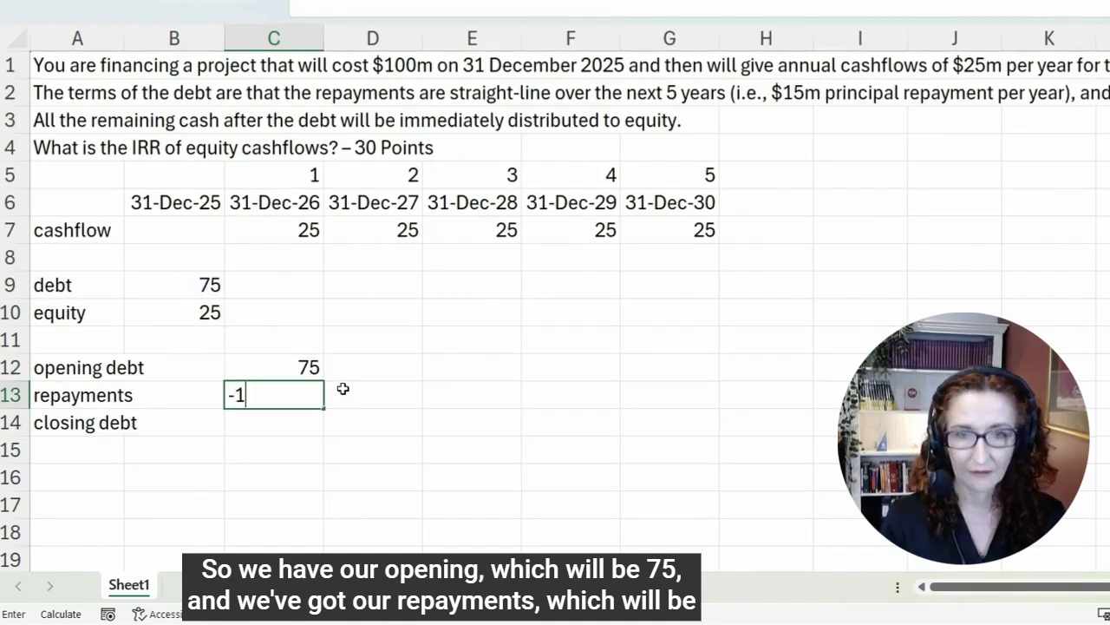
key("Return")
AutoSum closing debt of 60 in C14 and set D12 opening debt to =C14.
key("alt+equal")
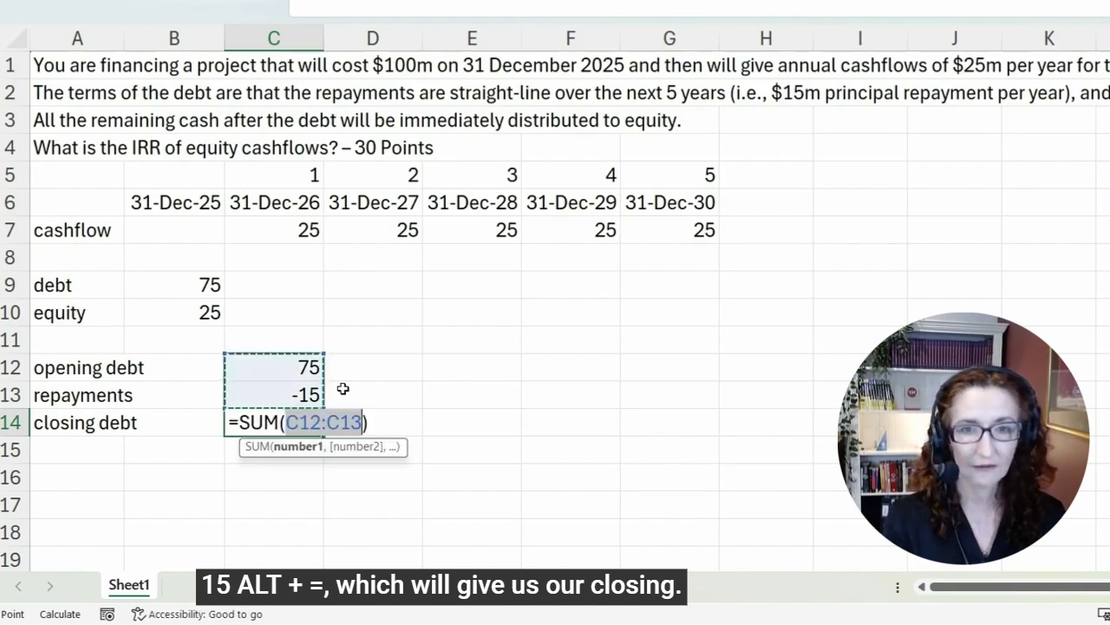
key("Return")
key("Up")
key("Up")
key("Up")
key("Up")
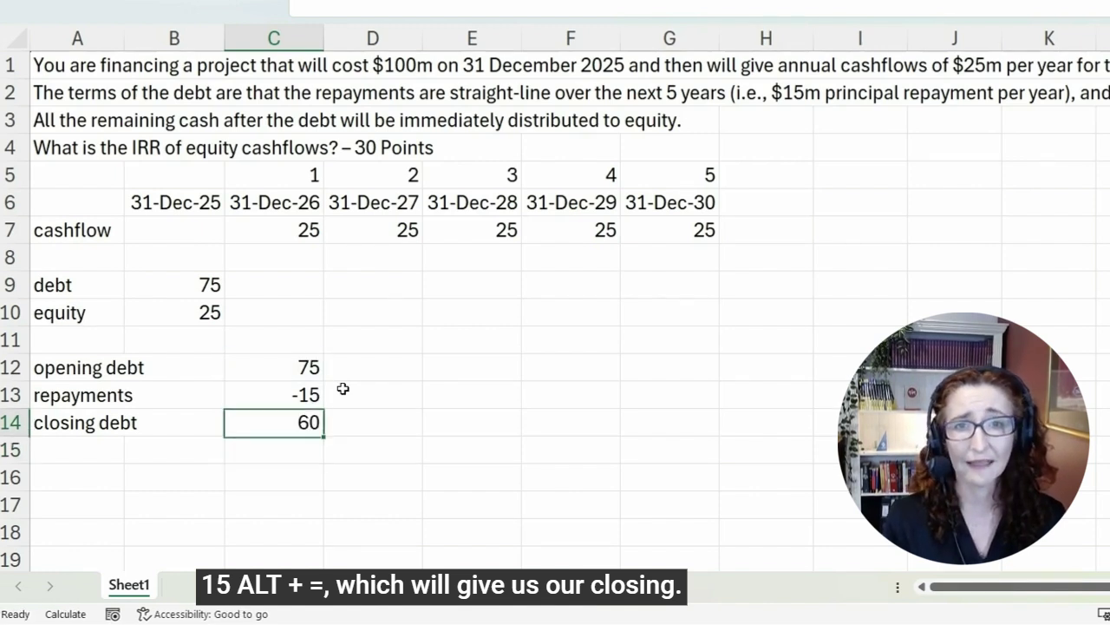
key("Down")
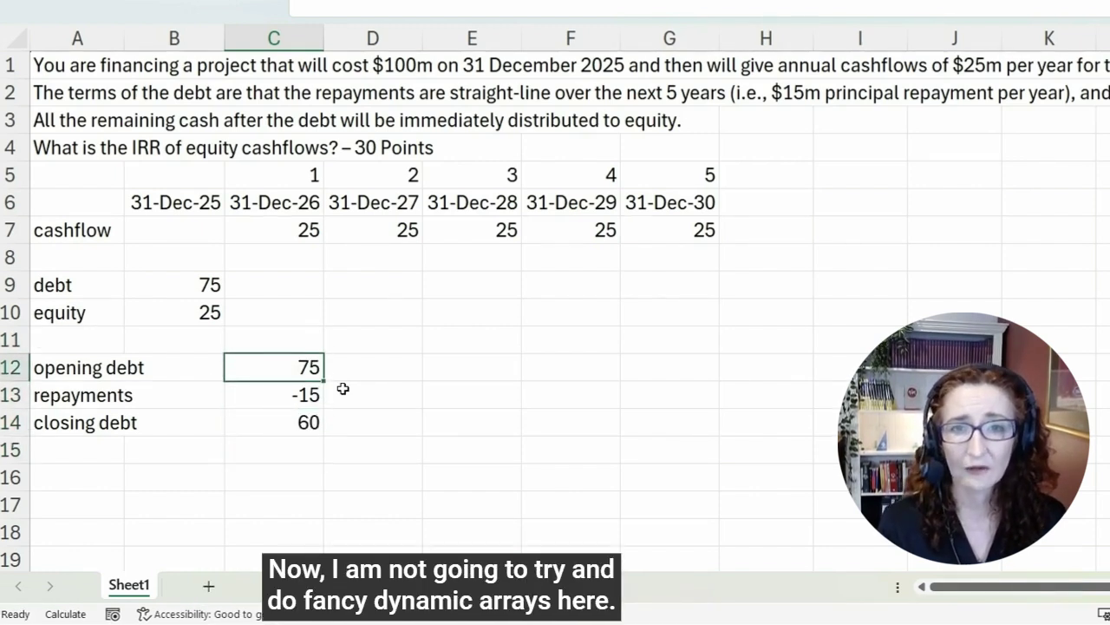
key("Right")
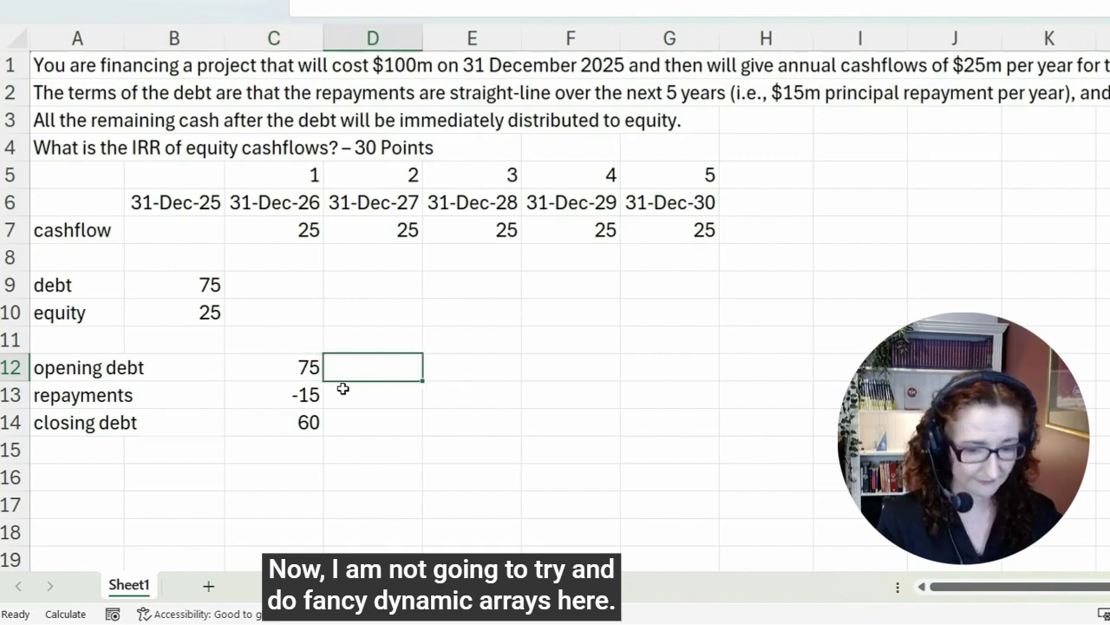
type("=")
key("Down")
key("Left")
key("Down")
key("Return")
Fill the opening debt and closing debt formulas across to year 5 in column G.
key("Up")
key("ctrl+c")
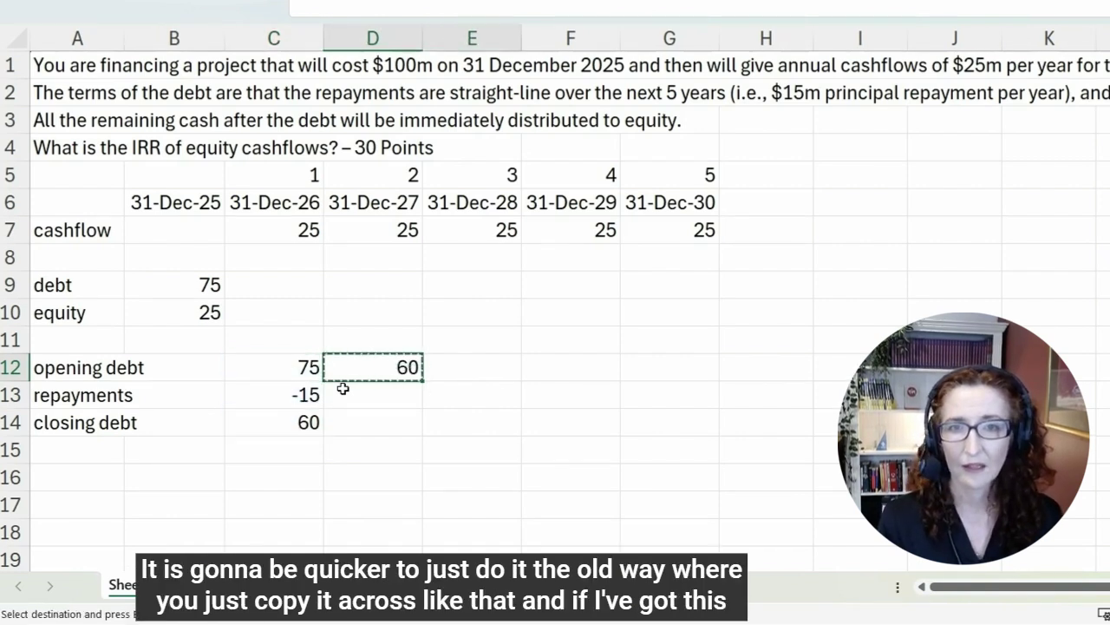
key("shift+Right")
key("shift+Right")
key("shift+Right")
key("ctrl+v")
key("Left")
key("Down")
key("Down")
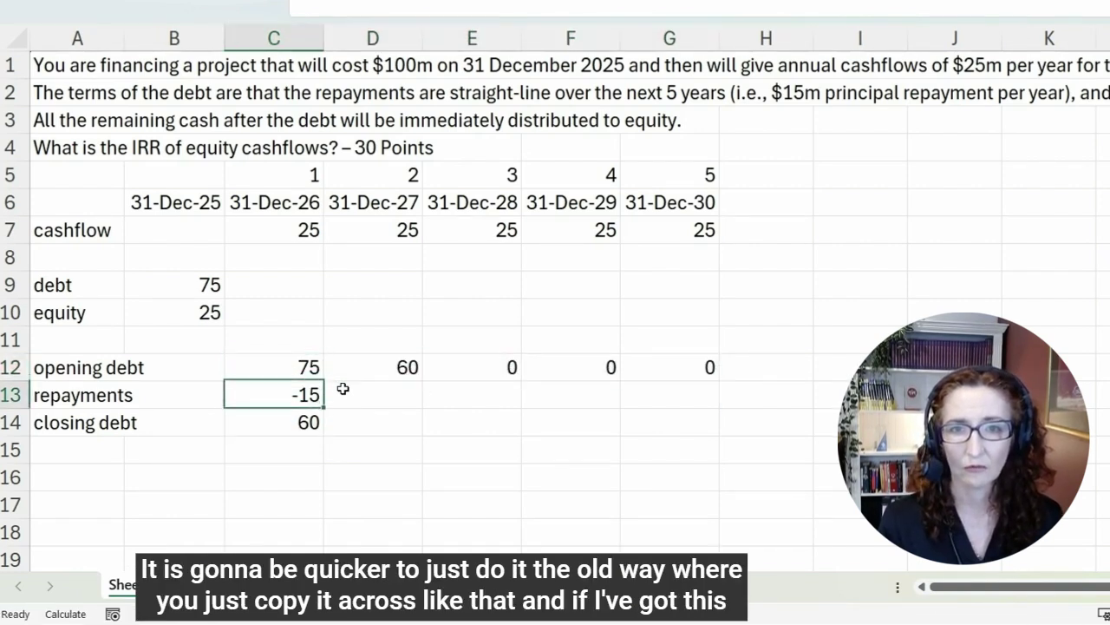
key("ctrl+c")
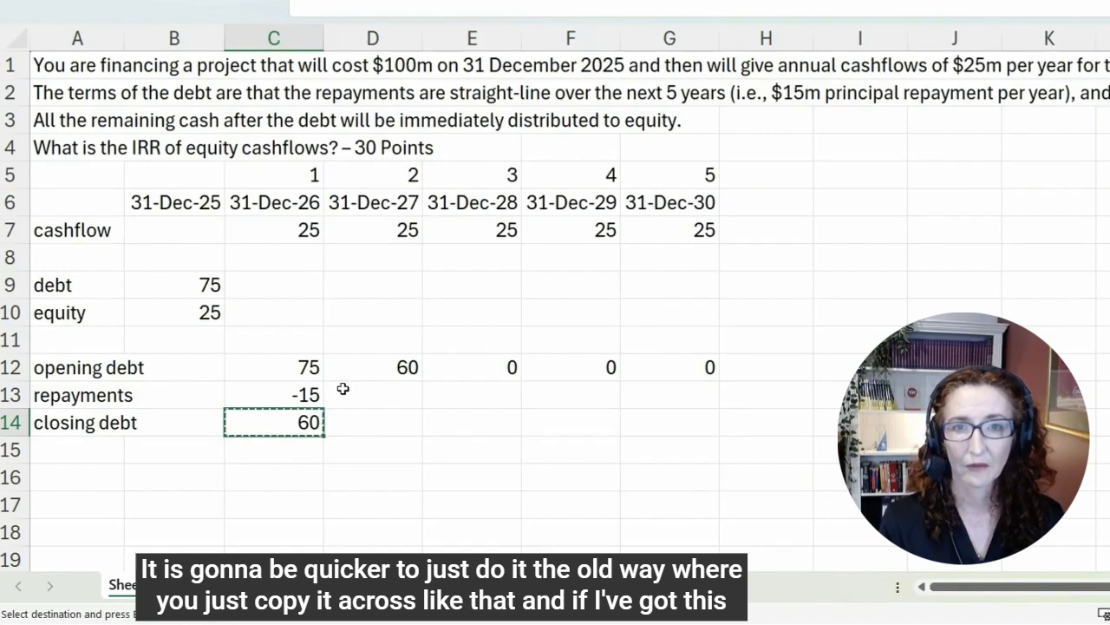
key("shift+Right")
key("shift+Right")
key("shift+Right")
Fill the -15 repayment across all five years so closing debt reaches 0.
key("shift+Right")
key("ctrl+v")
key("Up")
key("ctrl+c")
key("shift+Right")
key("shift+Right")
key("shift+Right")
key("shift+Right")
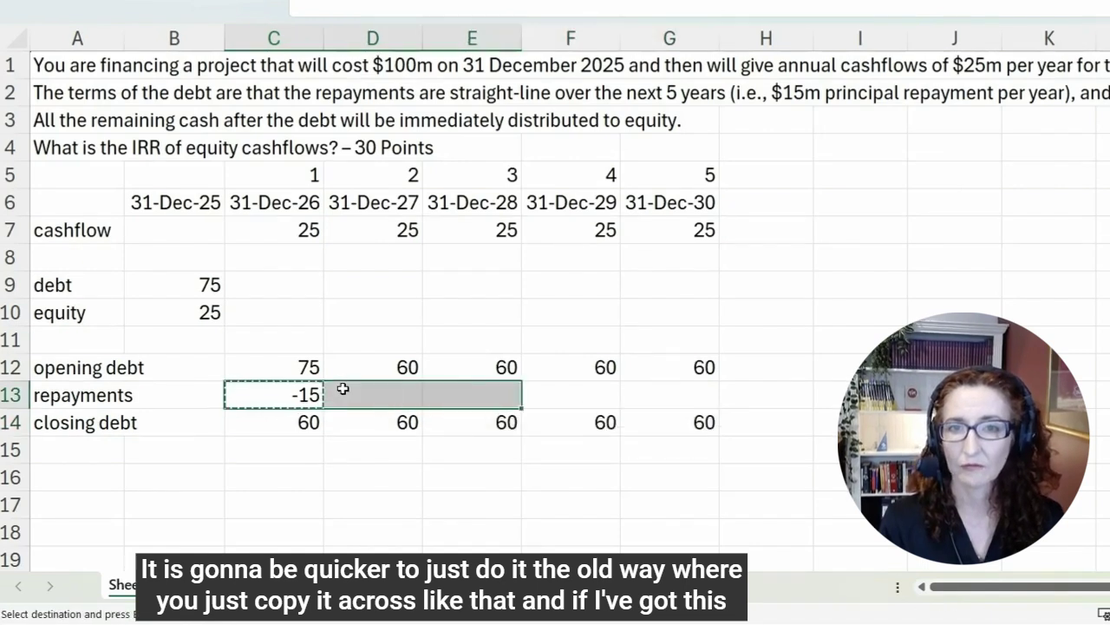
key("ctrl+v")
key("Right")
key("Right")
key("Right")
key("Right")
key("Right")
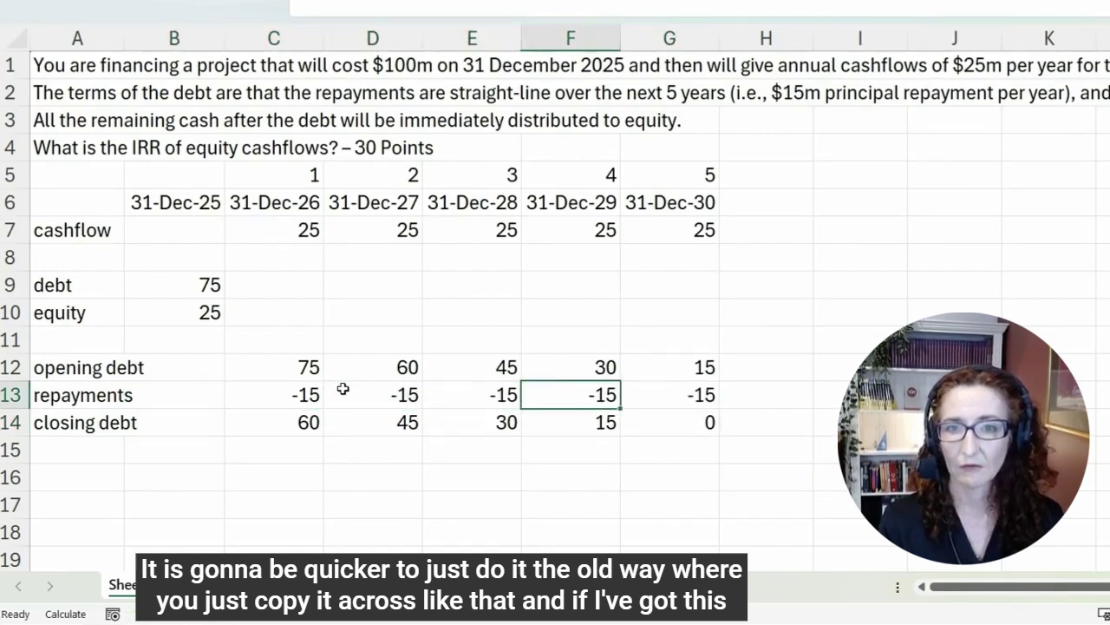
key("Left")
key("Down")
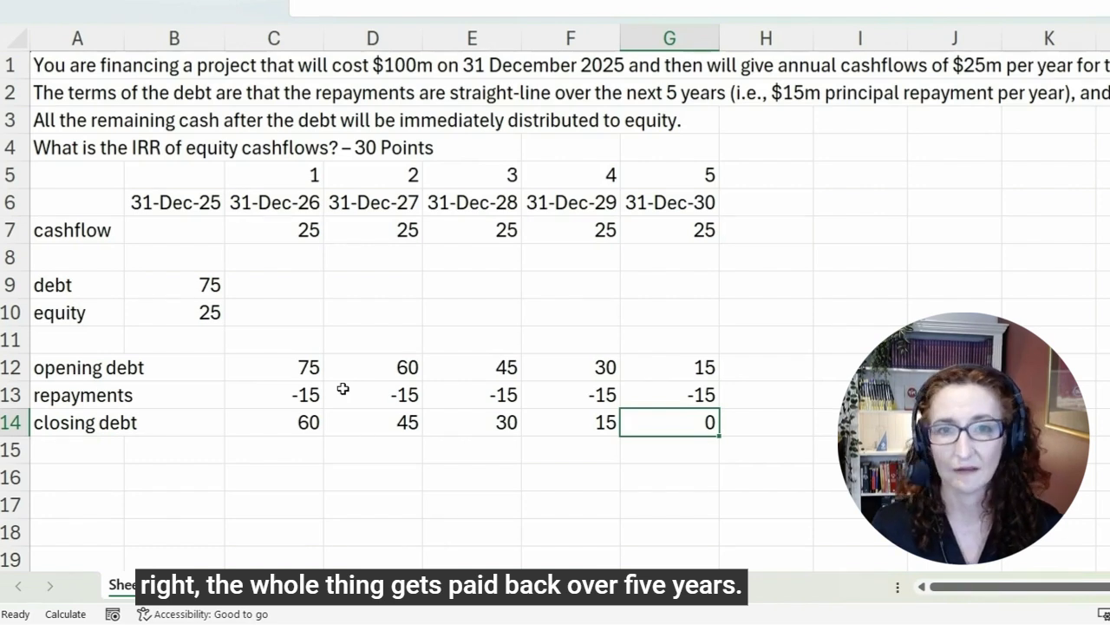
Add an interest label in A15 with a 4% rate in B15.
left_click(98, 457)
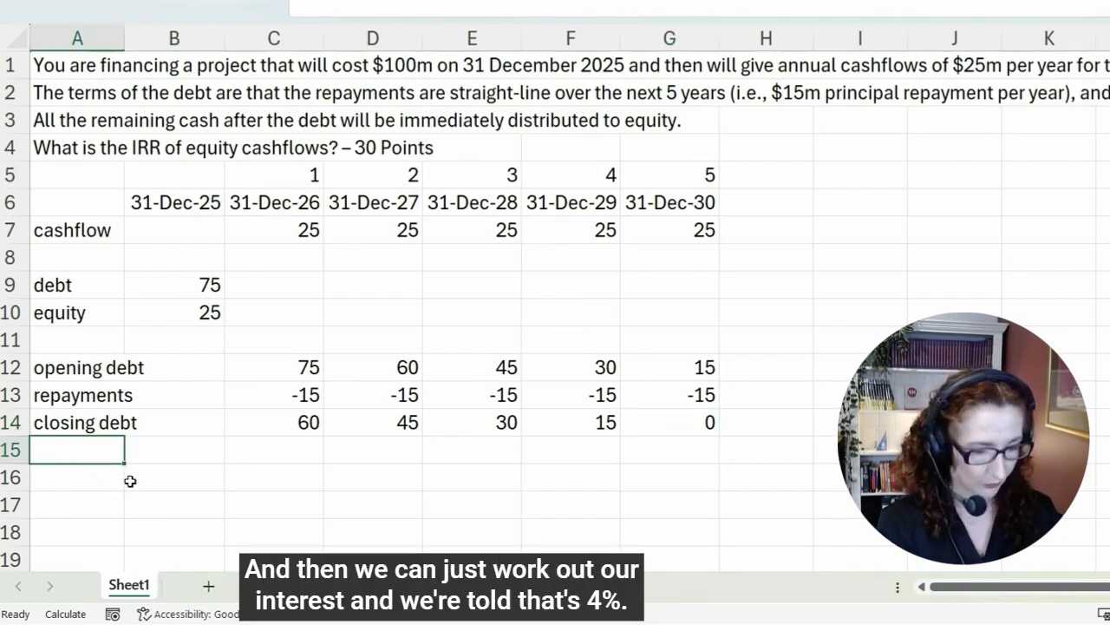
type("interest")
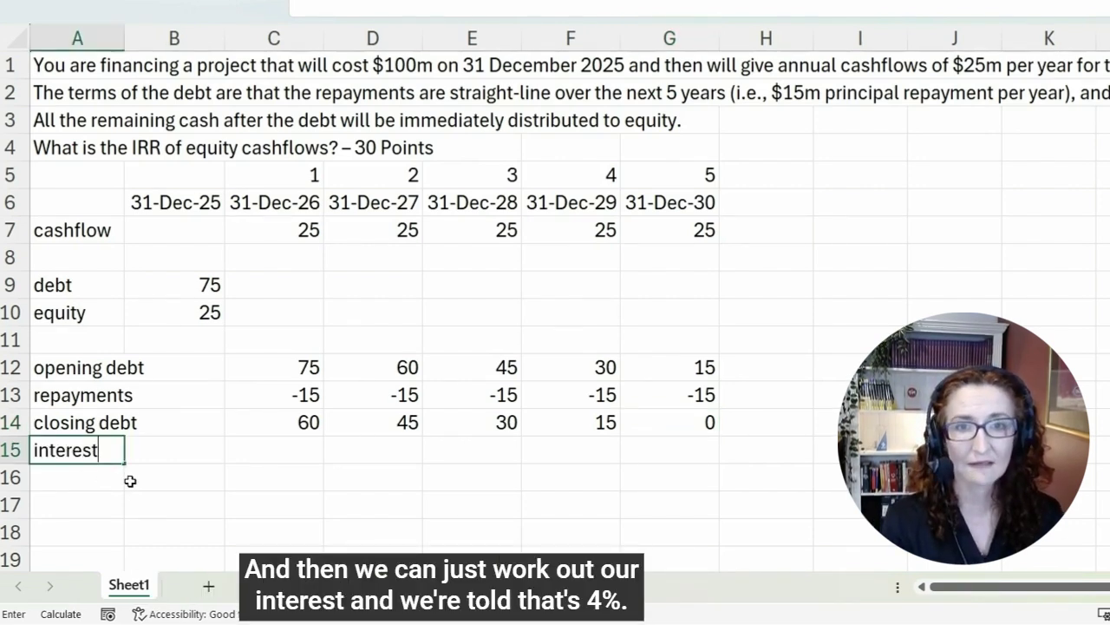
key("Return")
key("Up")
key("Right")
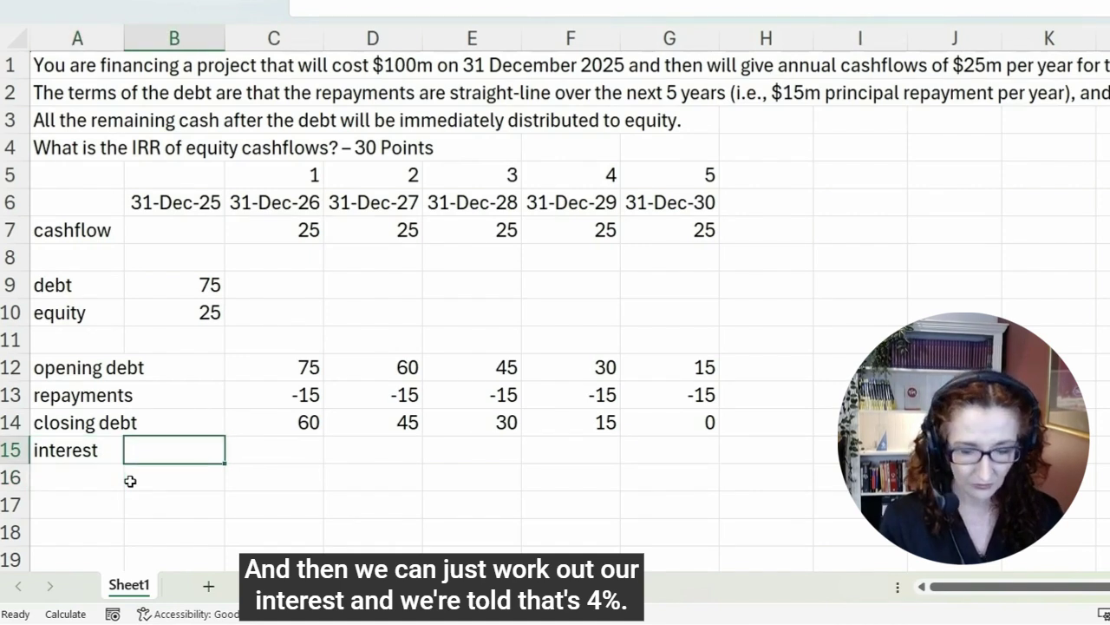
type("4%")
key("Return")
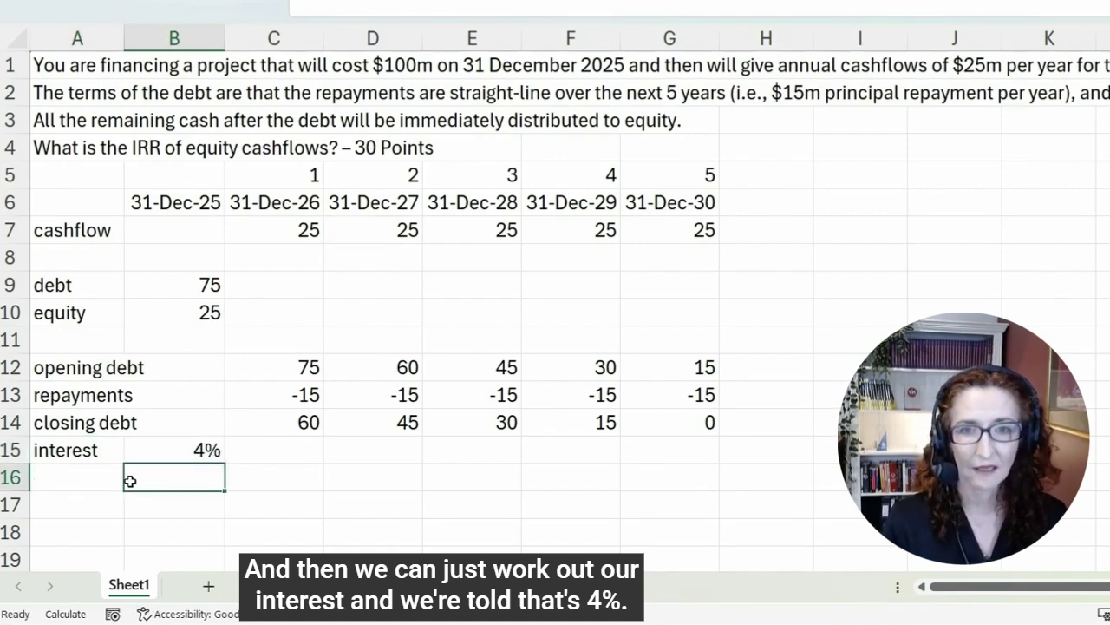
key("Up")
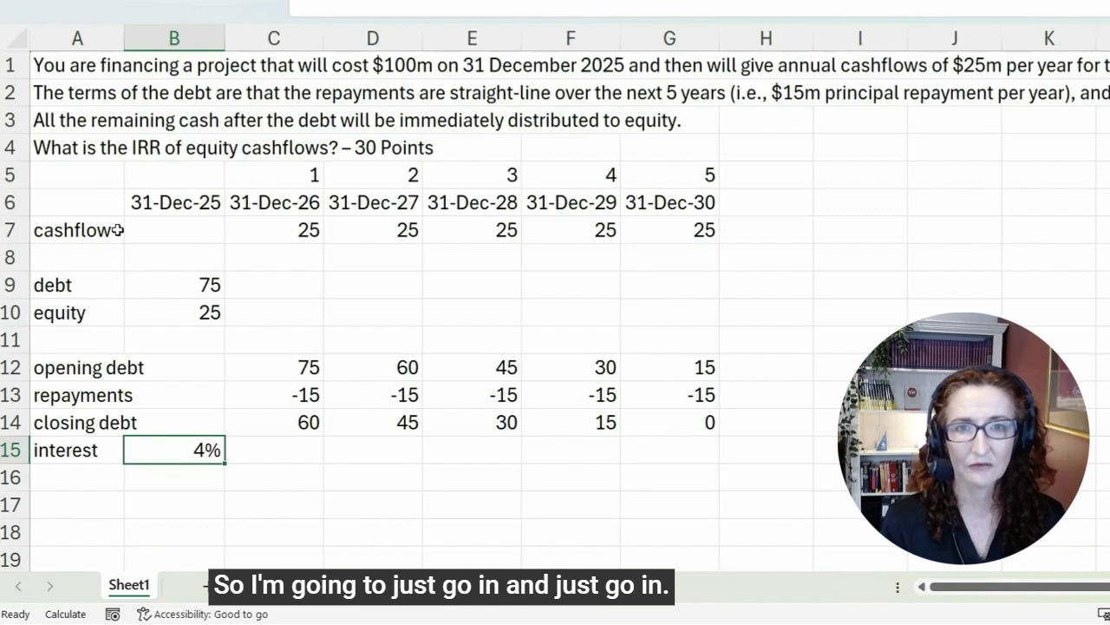
Format the cashflow and debt figures A7:G14 as currency with no decimals.
left_click_drag(91, 226, 701, 422)
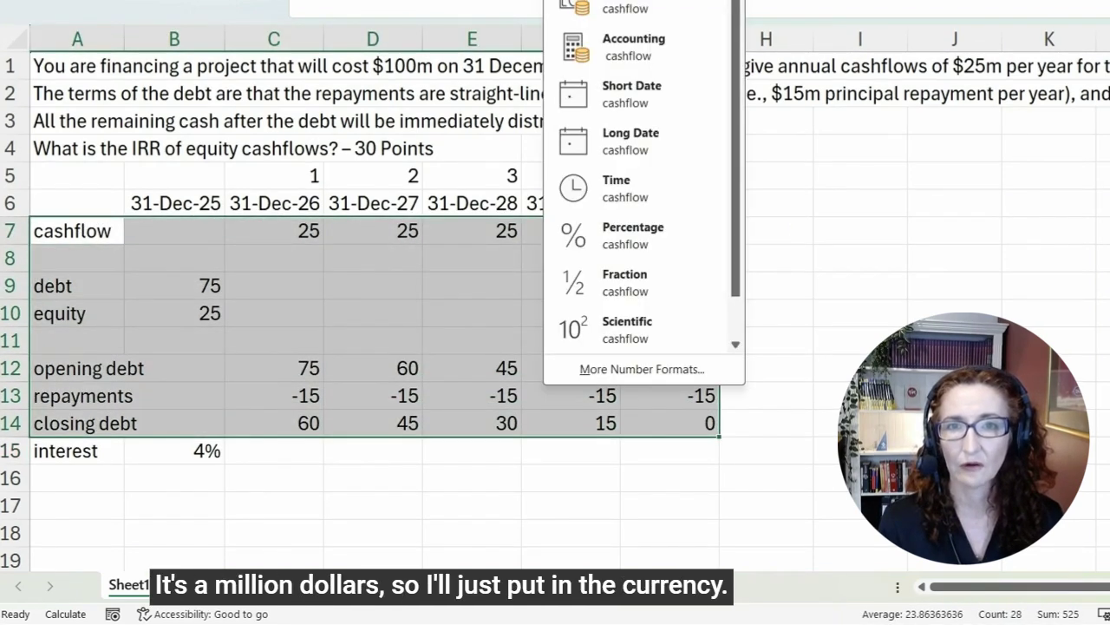
left_click(618, 7)
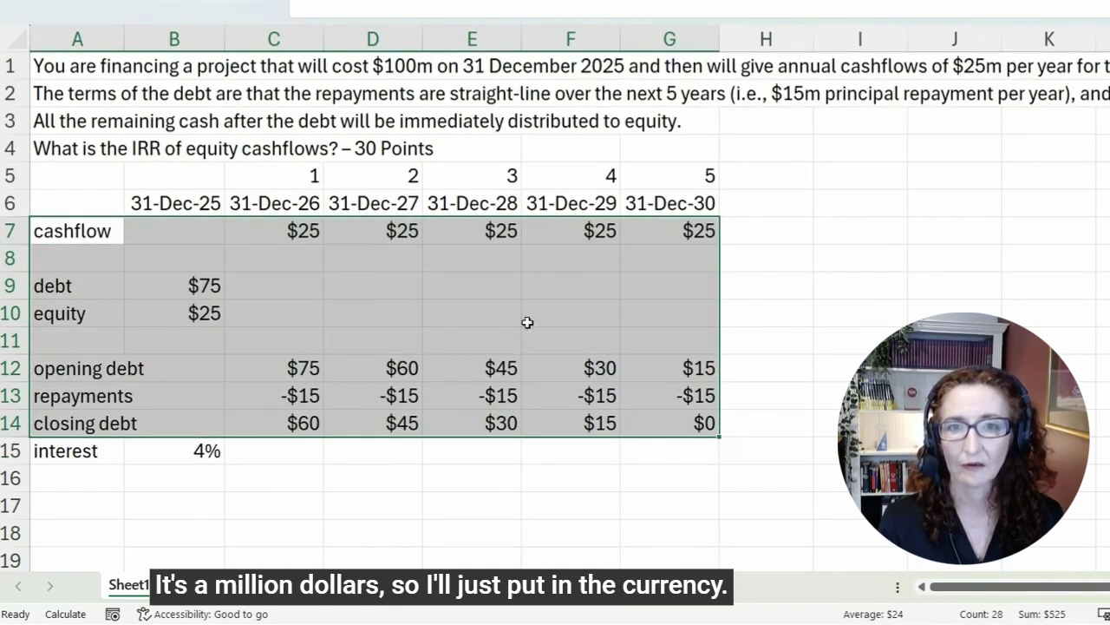
left_click(531, 375)
left_click(349, 372)
left_click(271, 439)
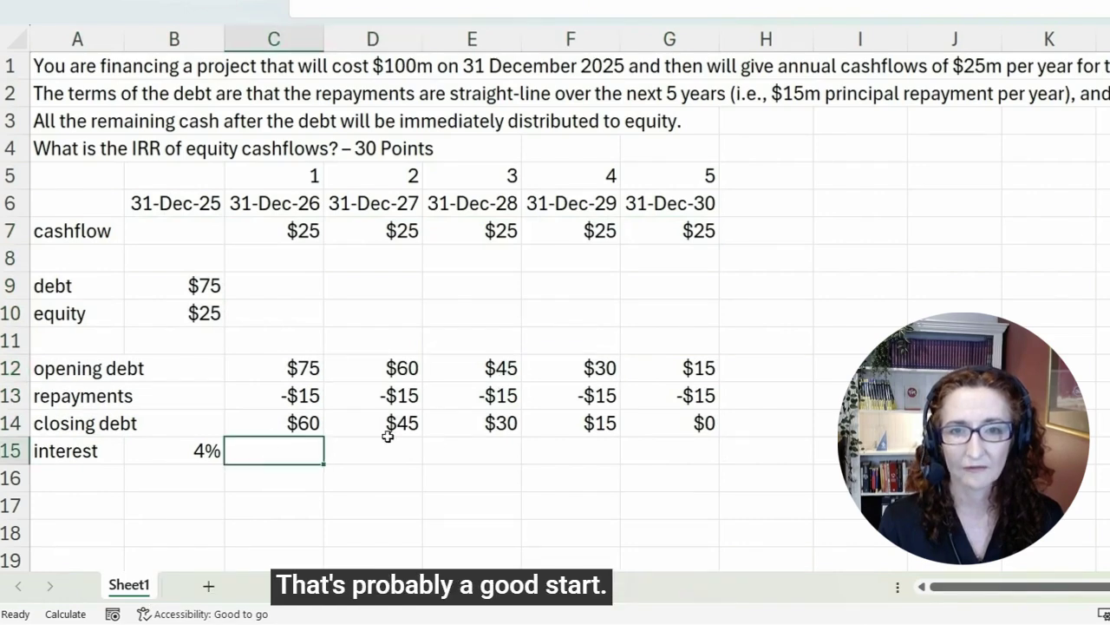
left_click(304, 422)
Copy the closing debt currency formatting onto the interest row C15:G15.
key("ctrl+c")
left_click_drag(304, 422, 668, 422)
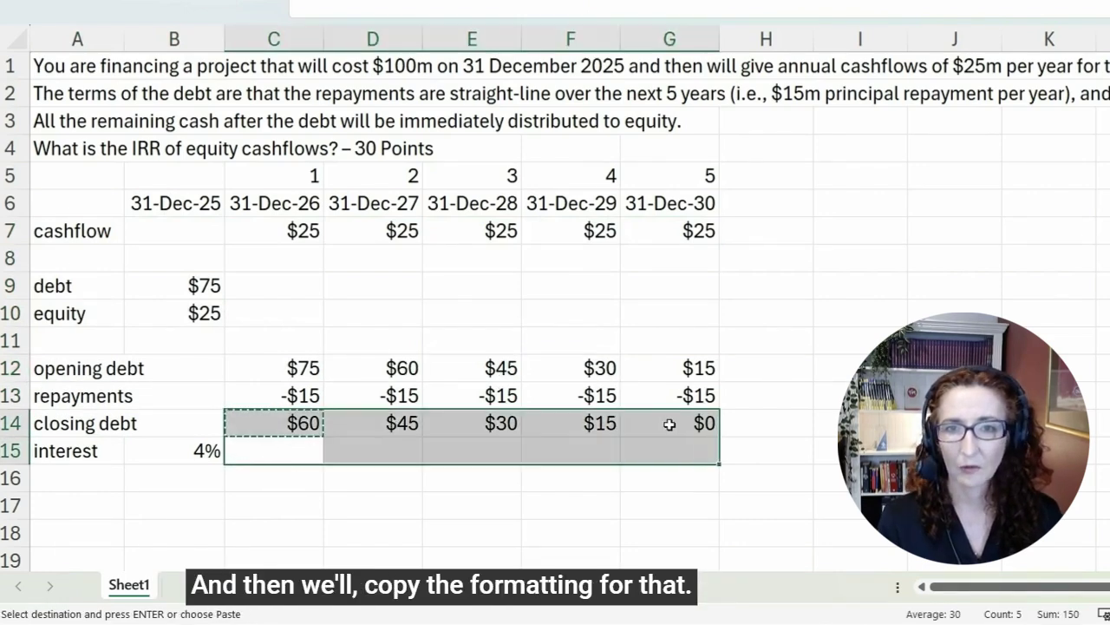
left_click_drag(273, 450, 694, 446)
key("ctrl+v")
key("Delete")
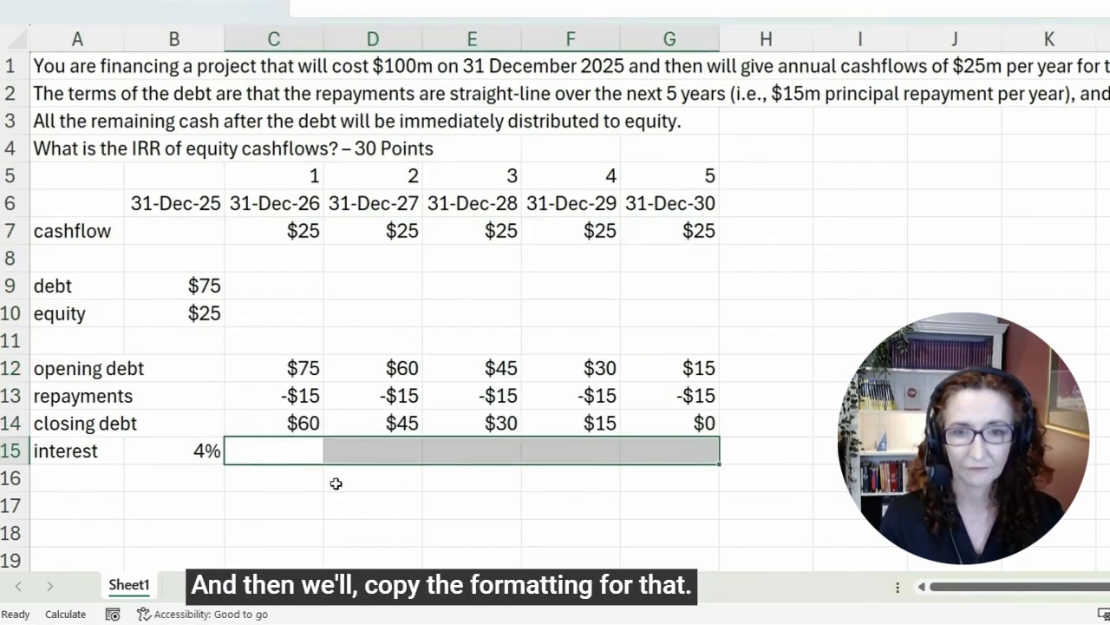
left_click(335, 483)
Enter =C12:G12*B15 in C15, giving interest of $3, $2, $2, $1, $1.
left_click(277, 454)
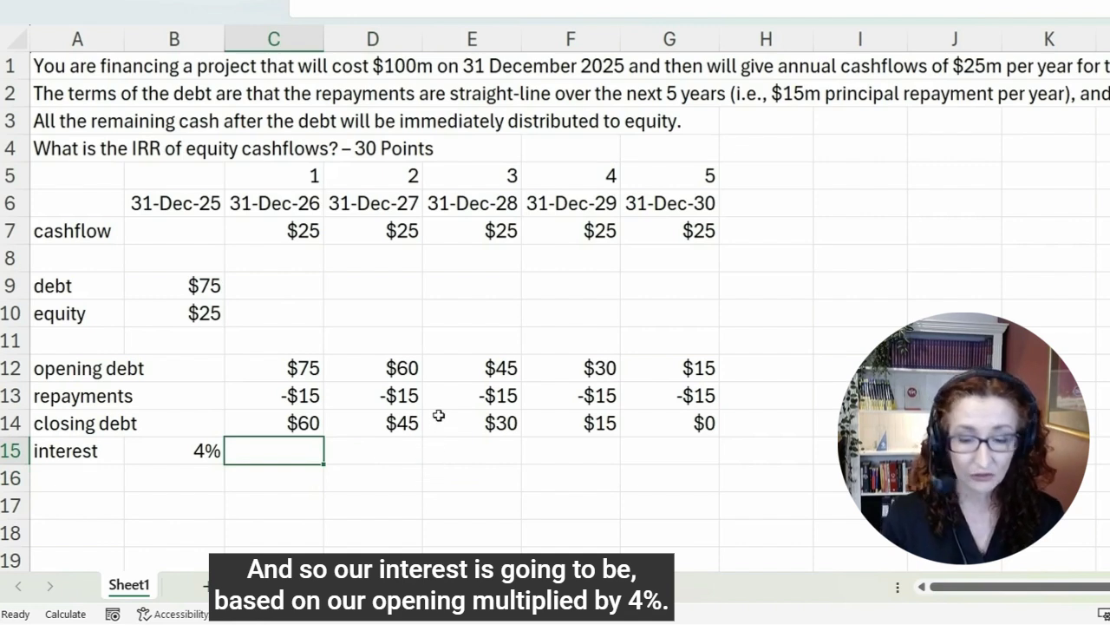
type("=")
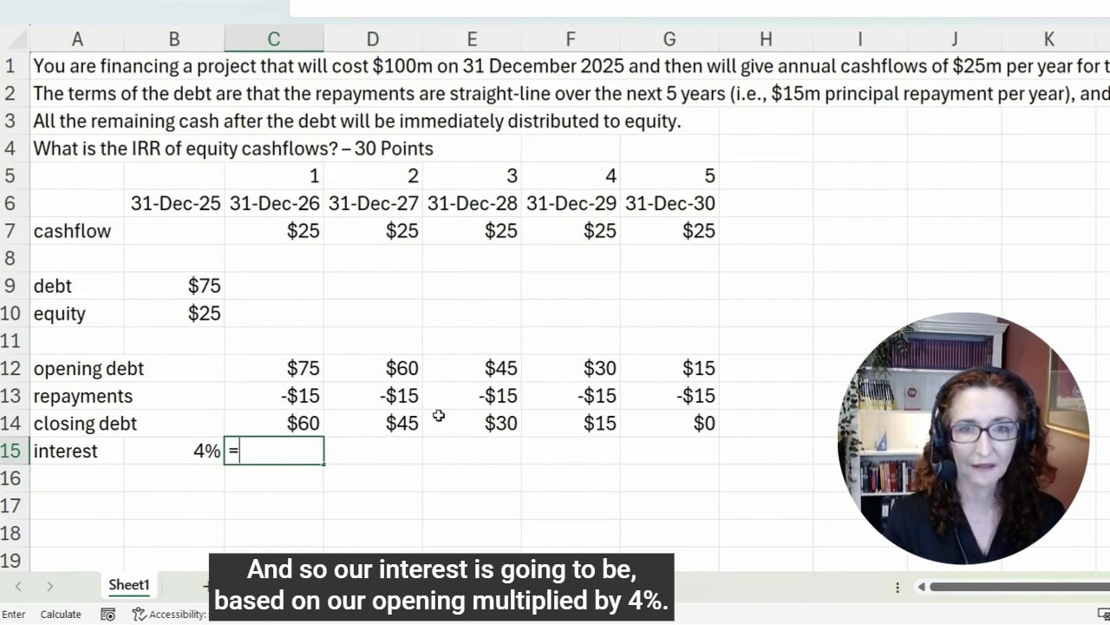
key("Up")
key("Up")
key("Up")
key("shift+Right")
key("shift+Right")
key("shift+Right")
key("shift+Right")
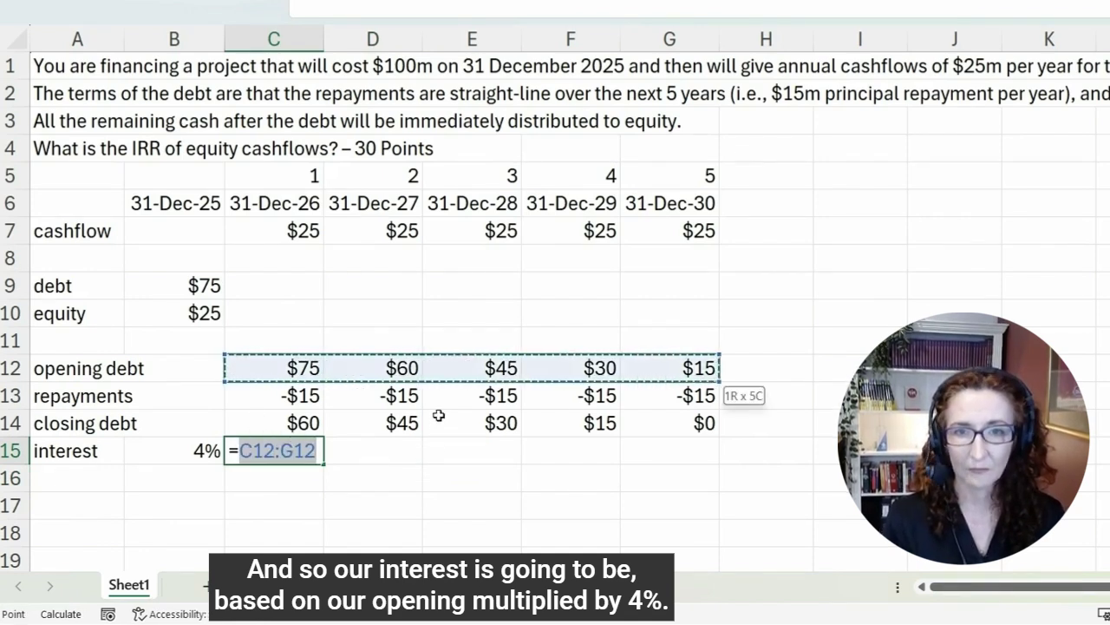
type("*")
key("Left")
key("Up")
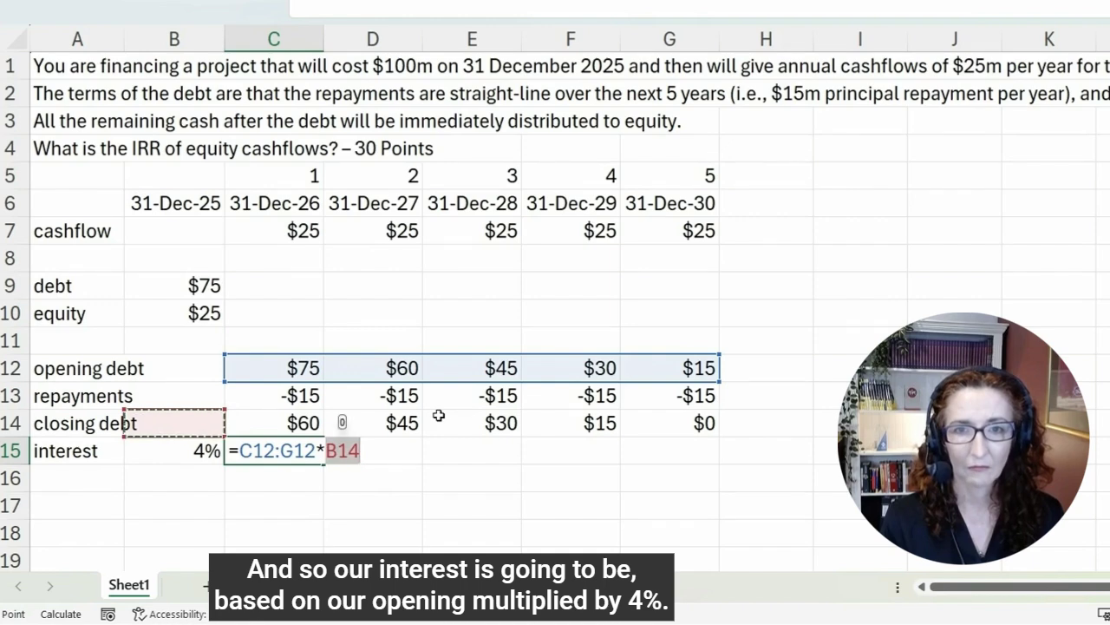
key("Down")
key("Return")
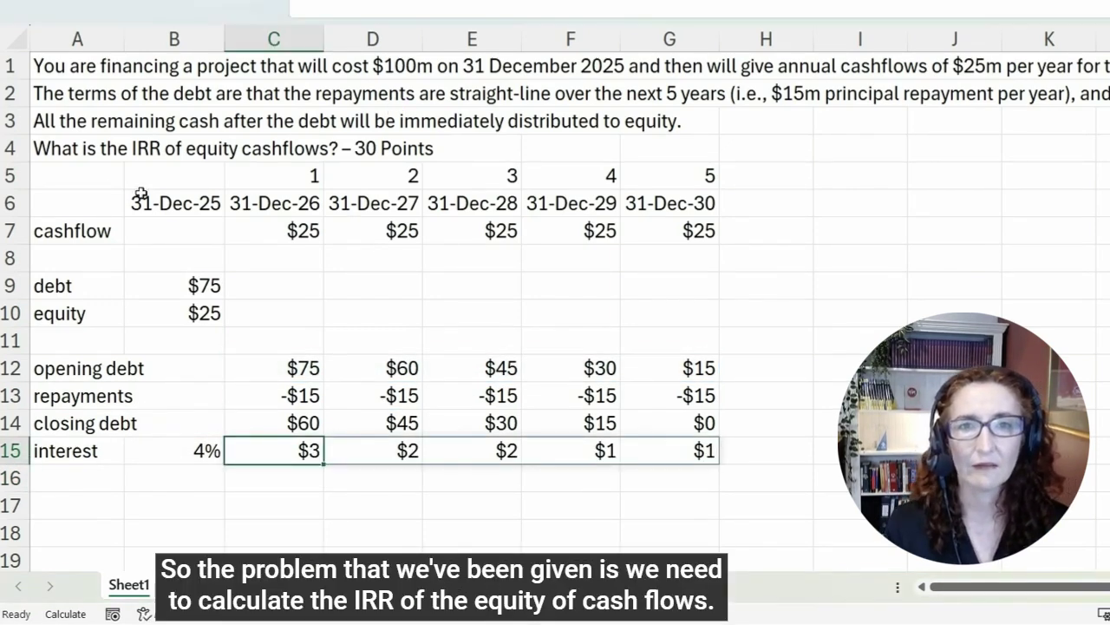
left_click(98, 159)
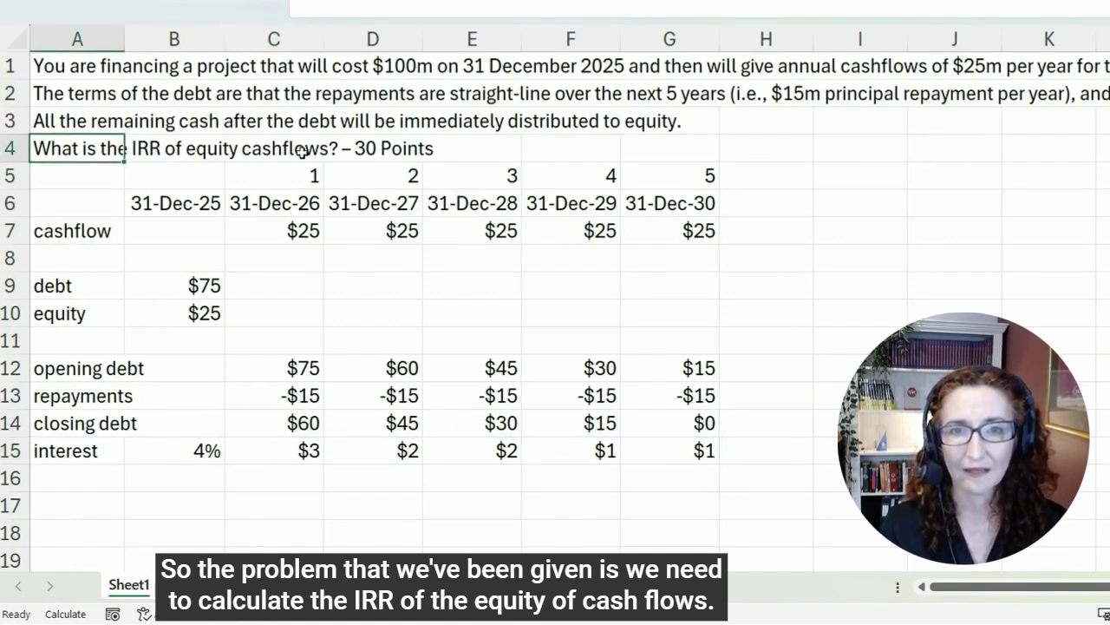
Label cell A16 as CFE for the cash-flow-to-equity row.
left_click(89, 124)
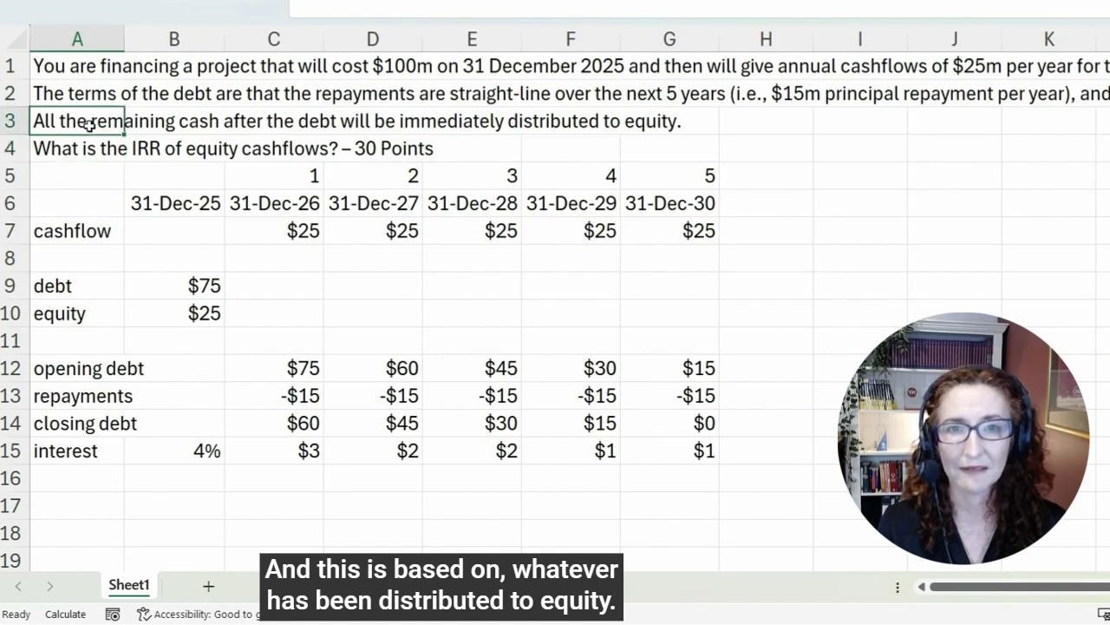
left_click(75, 479)
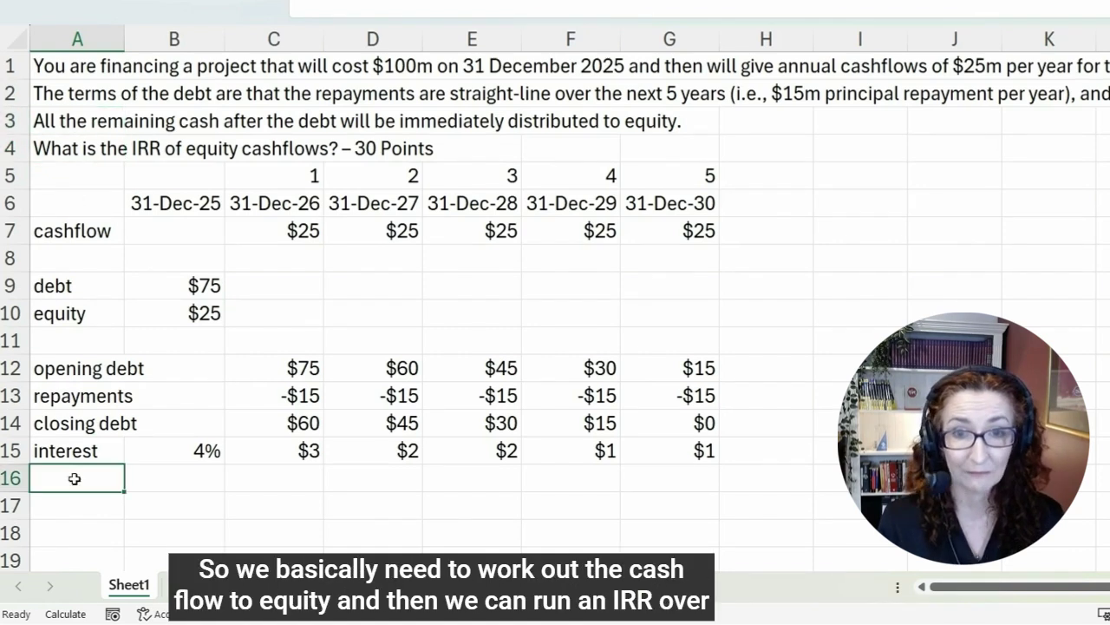
type("CFE")
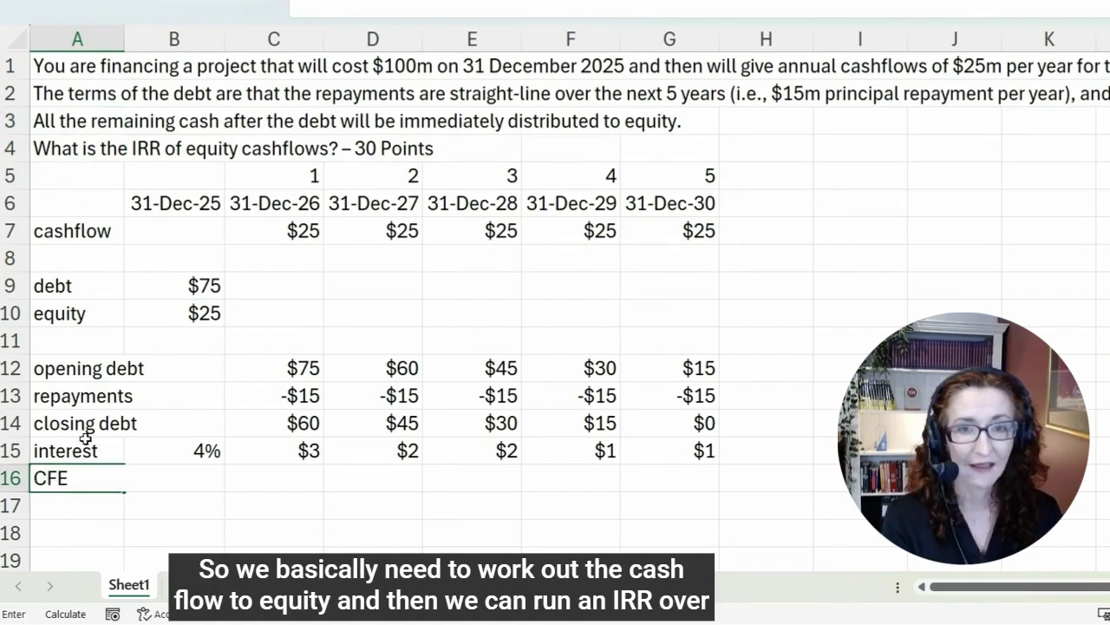
key("Return")
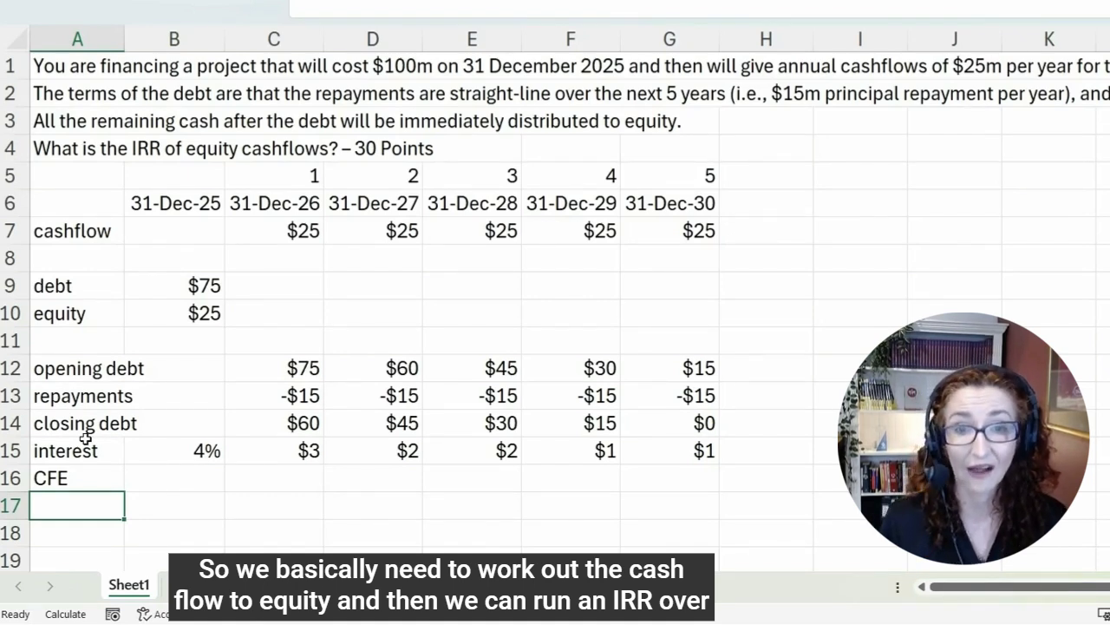
Enter =C7:G7+C13:G13-C15# in C16, giving CFE of $7, 7.6, 8.2, 8.8 and 9.4.
key("Up")
key("Right")
key("Right")
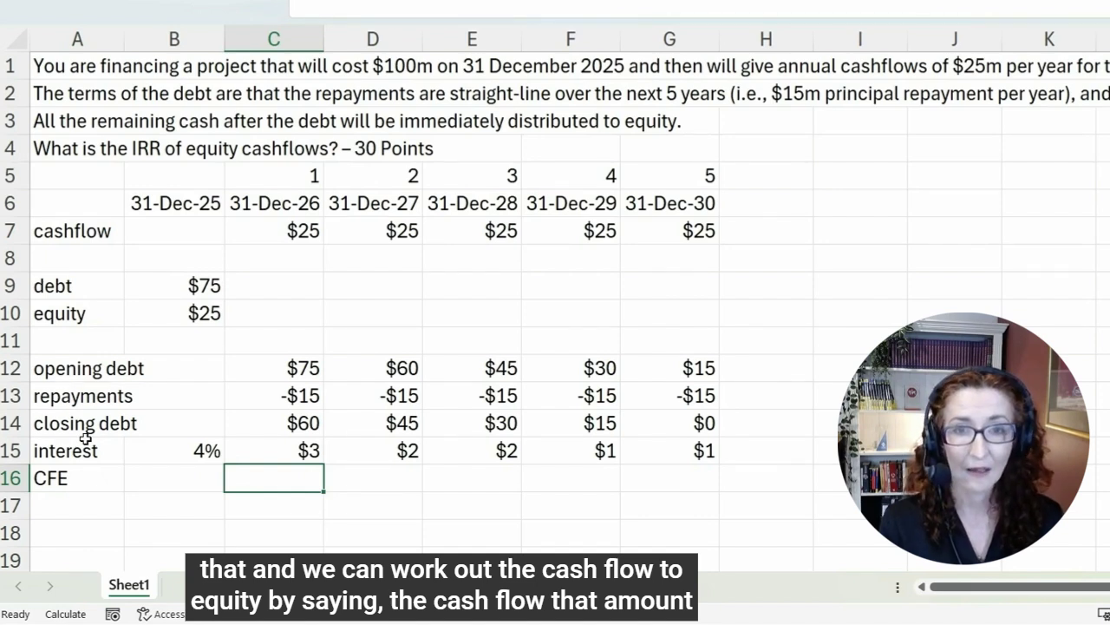
type("=")
left_click_drag(287, 222, 684, 229)
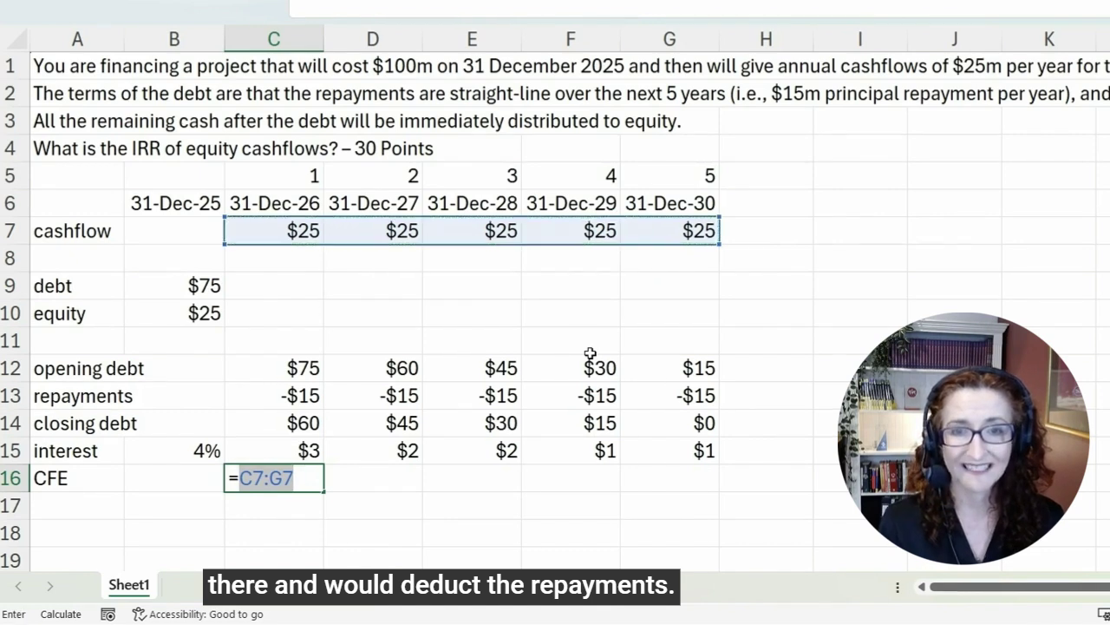
type("+")
left_click_drag(294, 398, 650, 395)
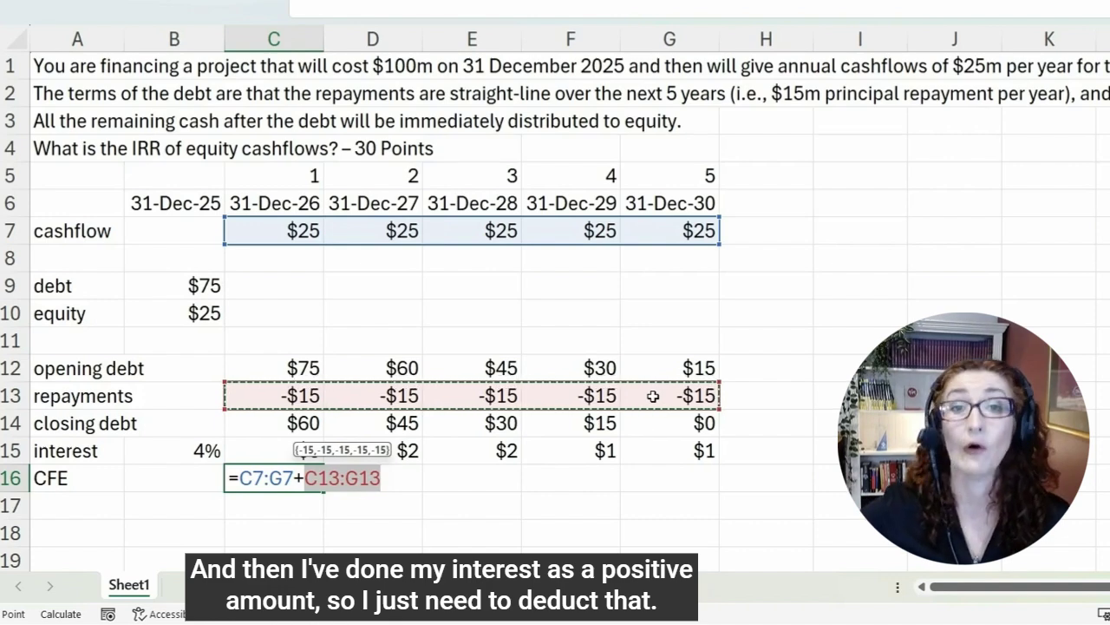
type("-")
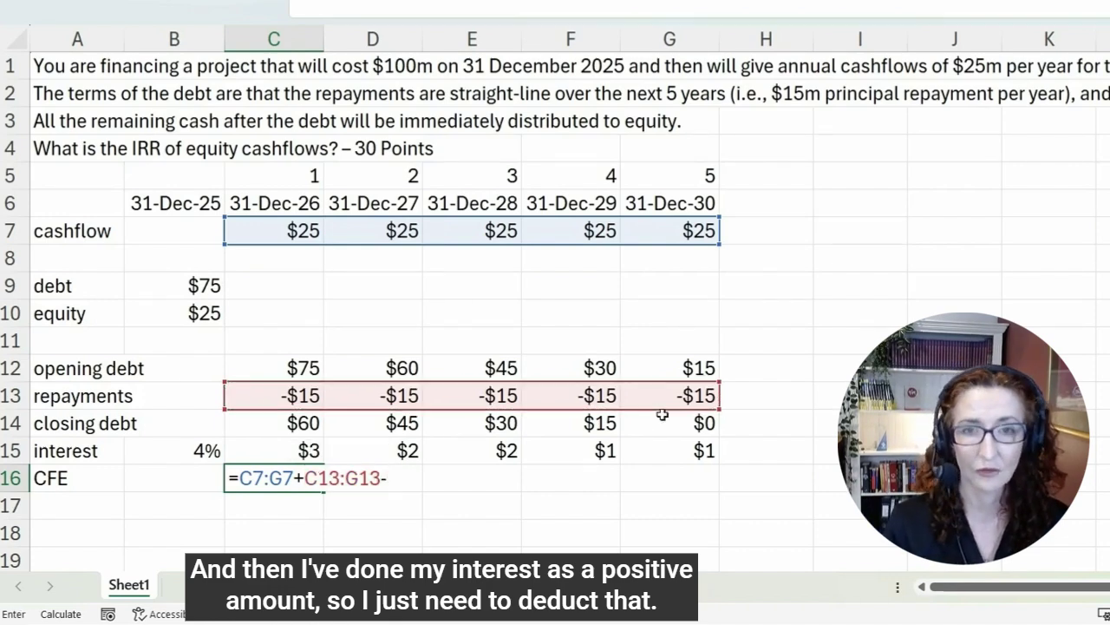
left_click_drag(288, 455, 679, 449)
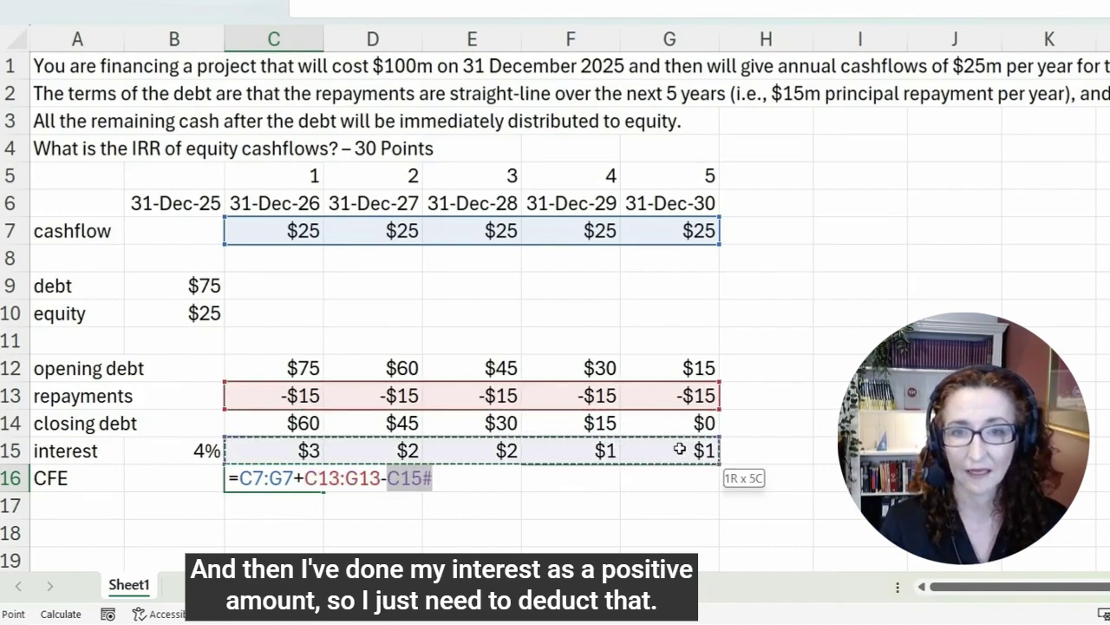
key("Return")
key("Up")
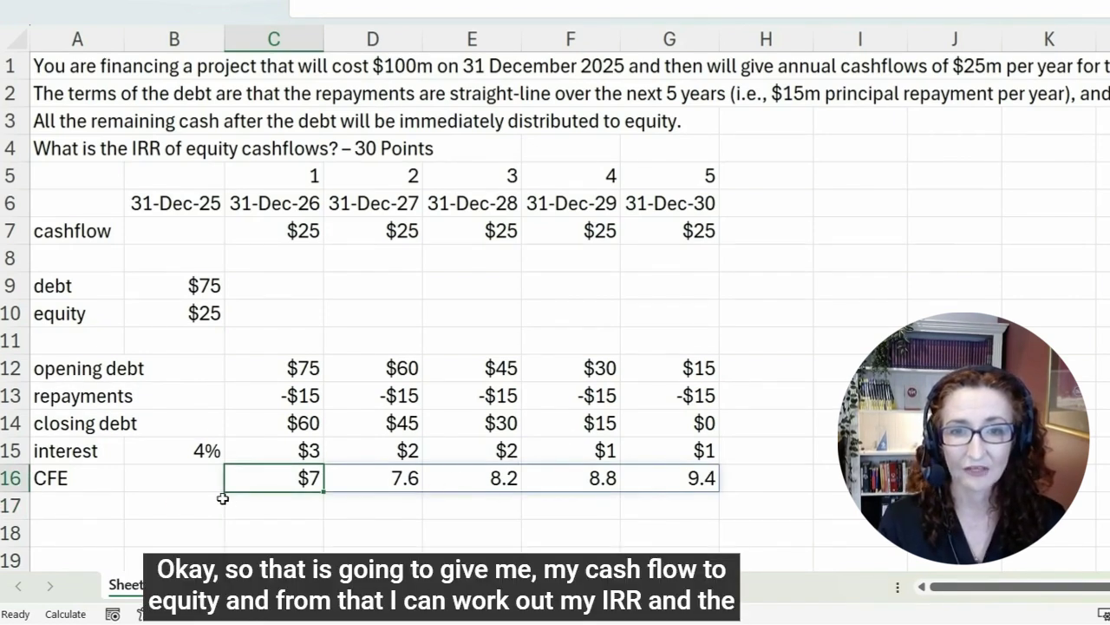
Label cell A17 as IRR.
left_click(101, 510)
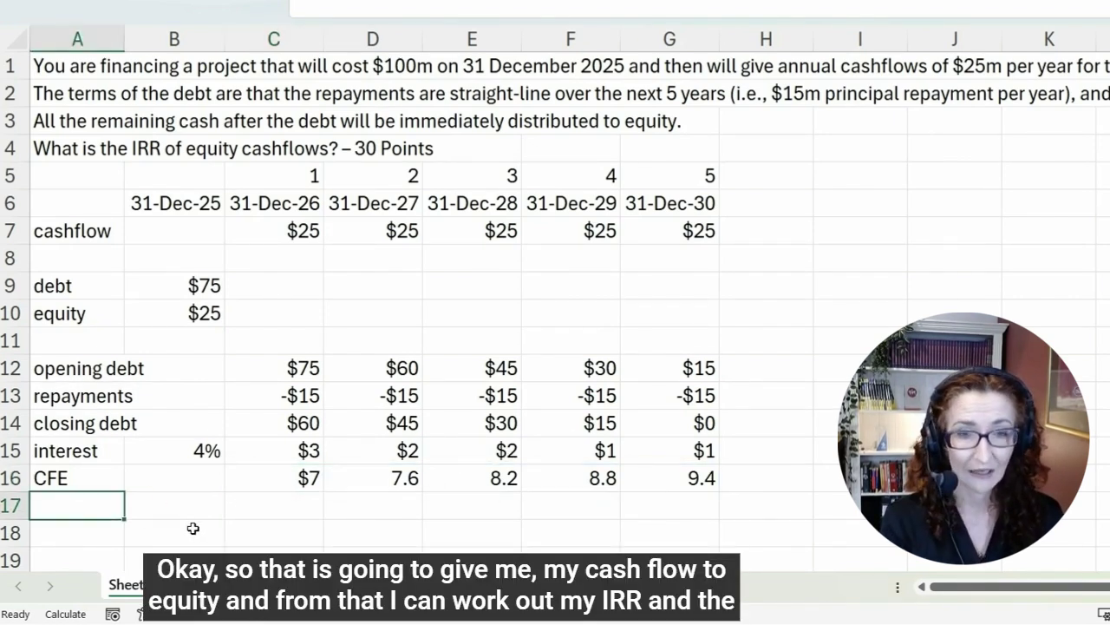
type("Irr")
key("BackSpace")
key("BackSpace")
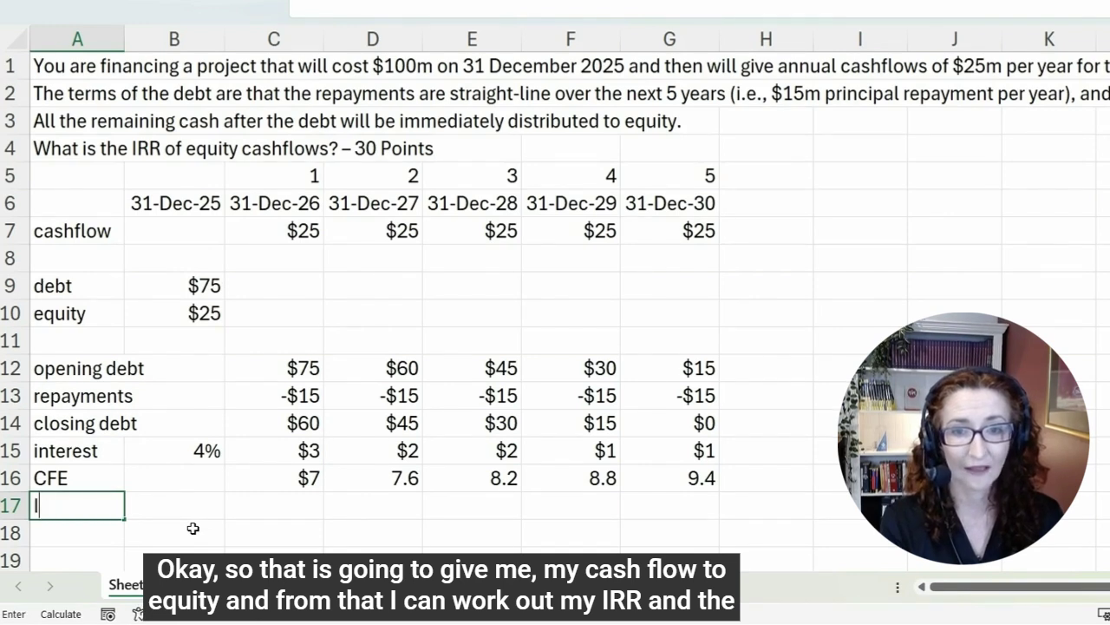
type("RR")
key("Return")
key("Up")
key("Right")
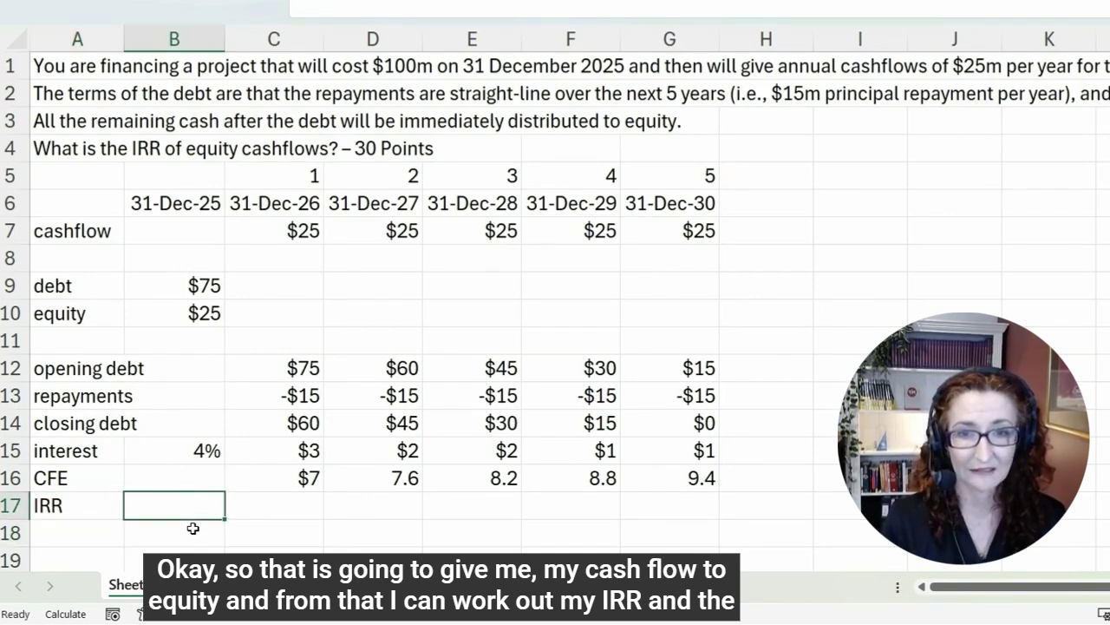
Enter the -$25 equity outlay in B16 as the negated equity amount.
key("Up")
type("=")
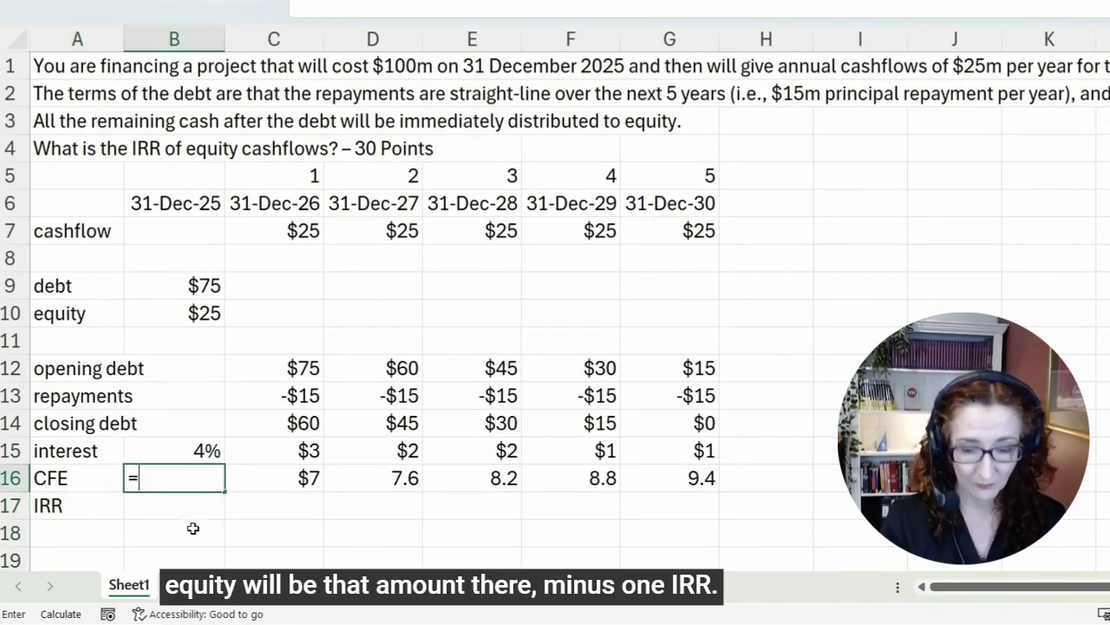
key("Up")
key("Up")
key("Up")
key("Up")
key("Up")
key("Up")
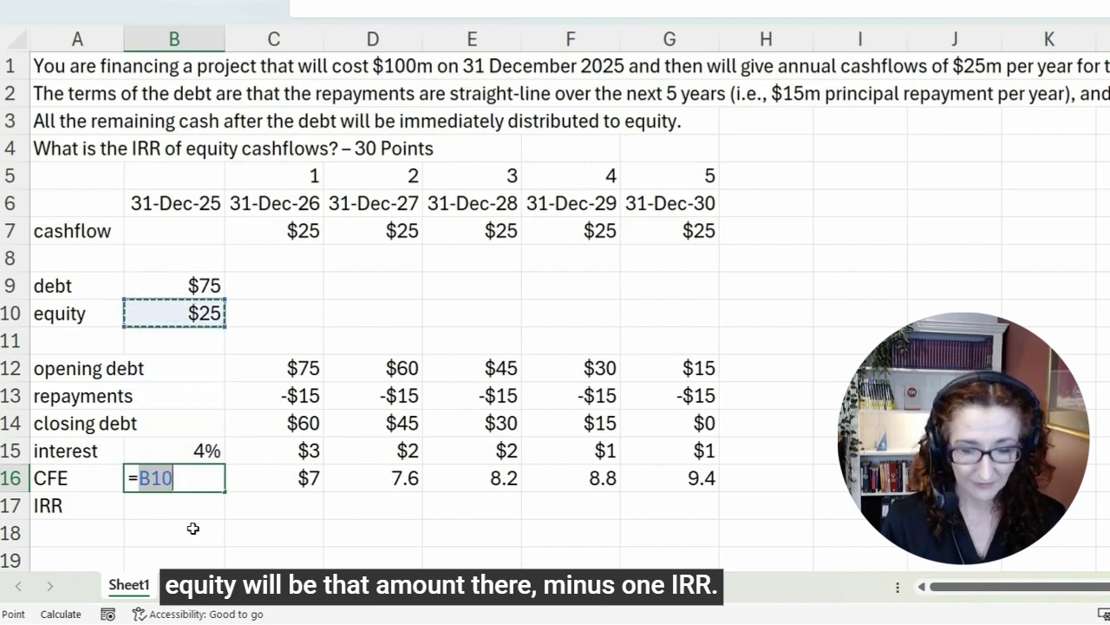
type("*-1")
key("Return")
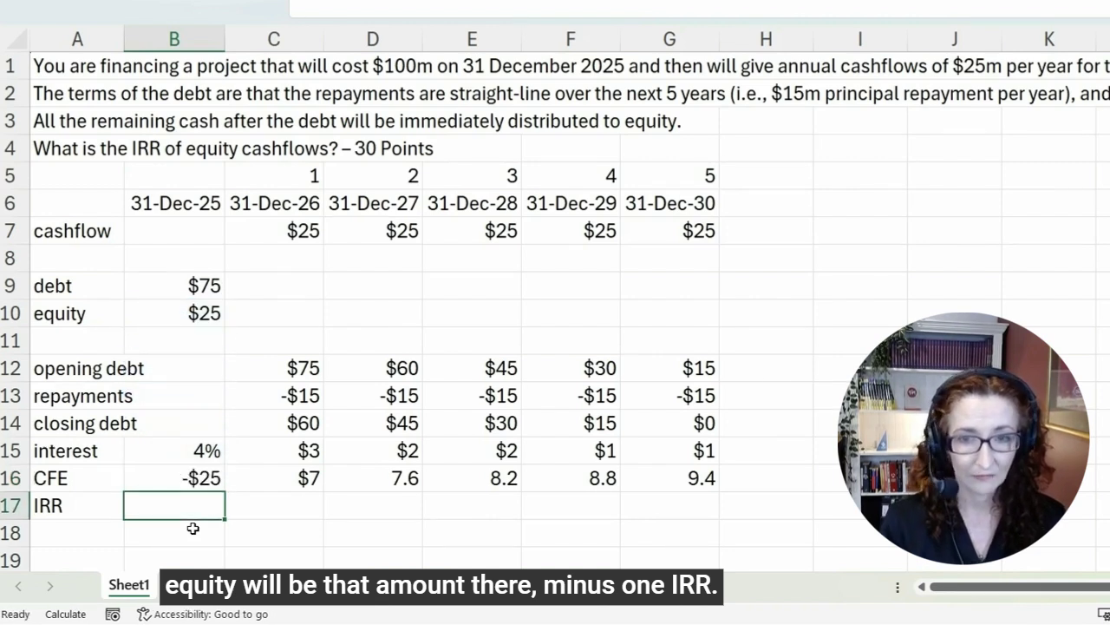
Compute the IRR of the CFE row in B17, showing 18.04848% with extra decimals.
type("=ir(")
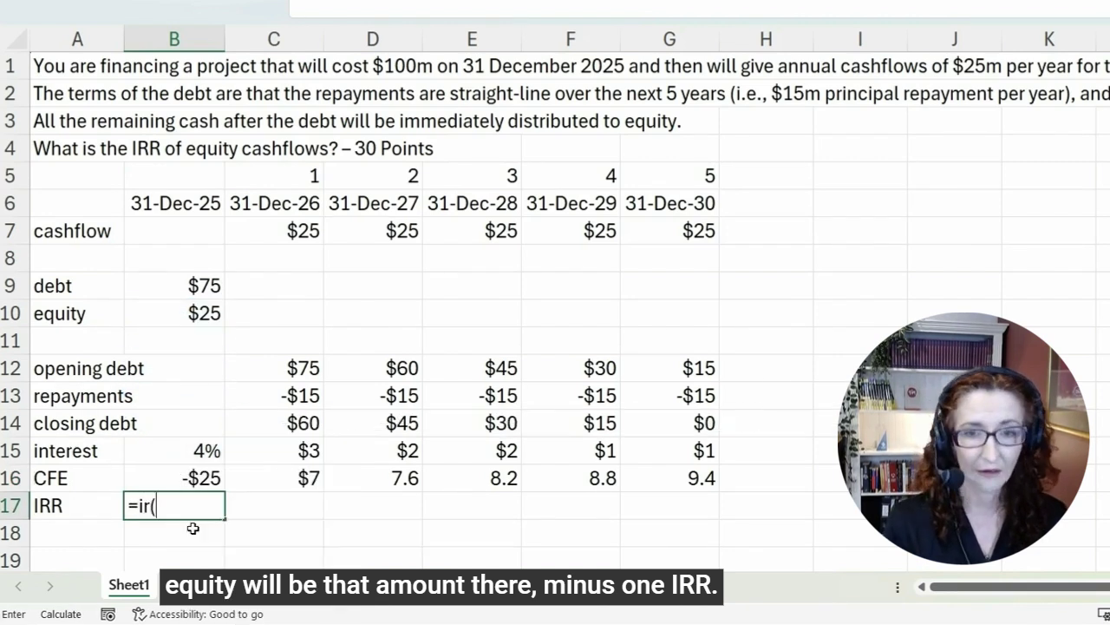
key("Up")
key("ctrl+shift+Right")
key("ctrl+Return")
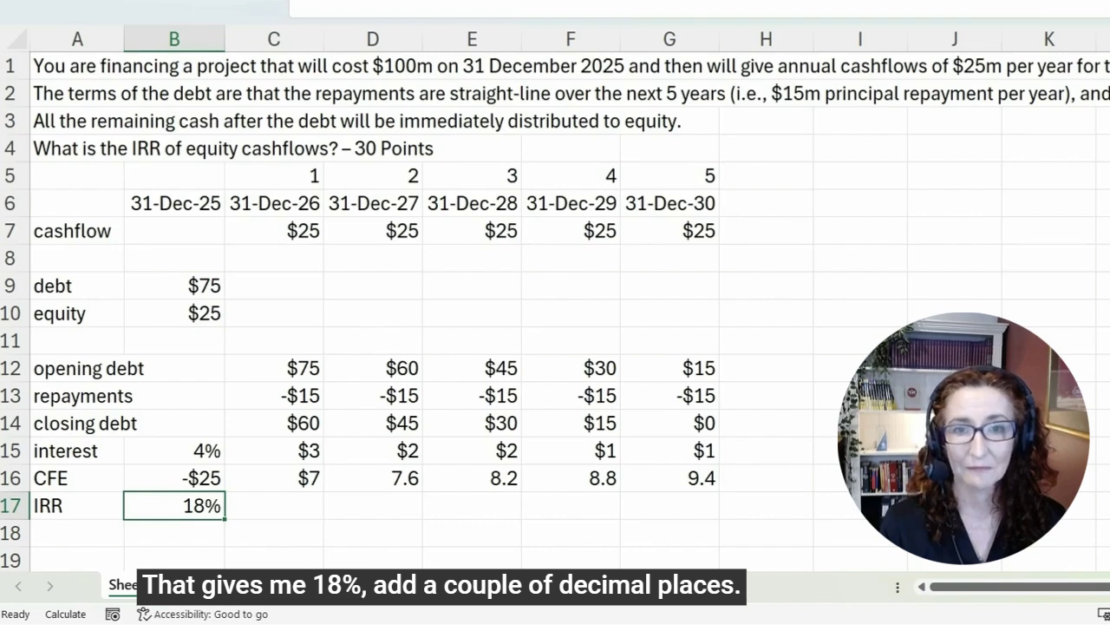
key("alt+h+0")
key("alt+h+0")
key("alt+h+0")
key("alt+h+0")
key("alt+h+0")
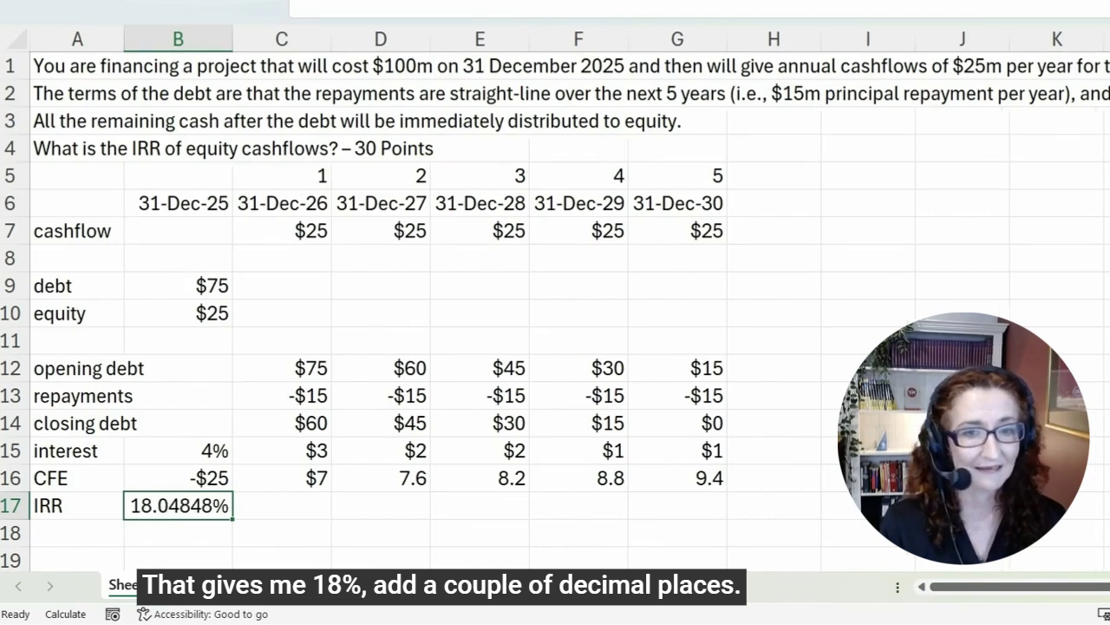
key("alt+Tab")
Mark option e (18.0381%) and the instruction to use XIRR in question 1.
left_click(574, 308)
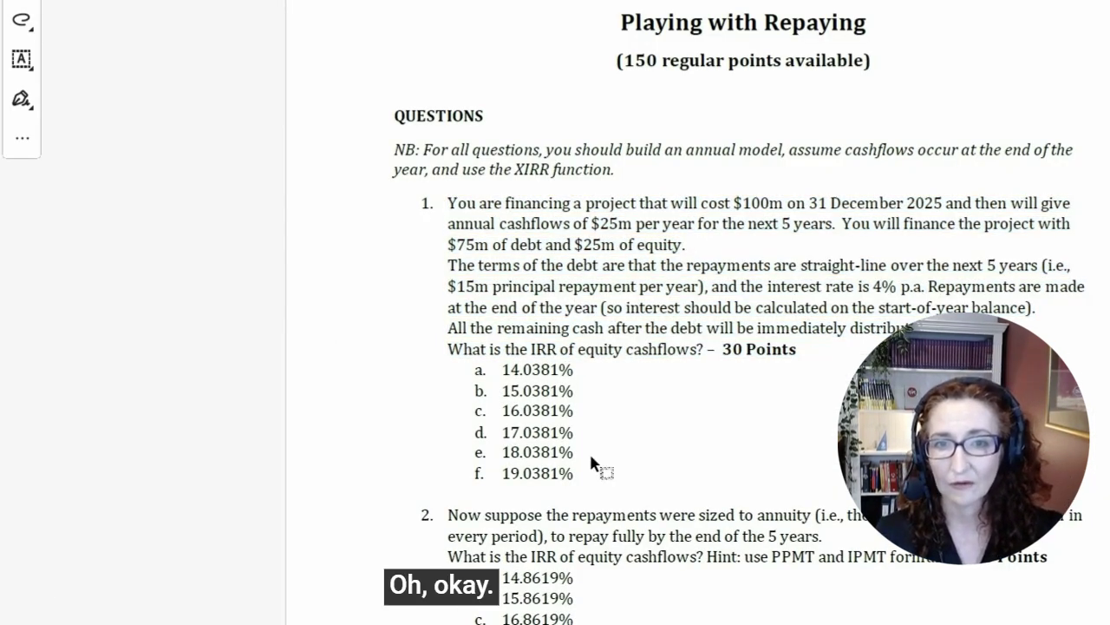
left_click_drag(561, 458, 518, 488)
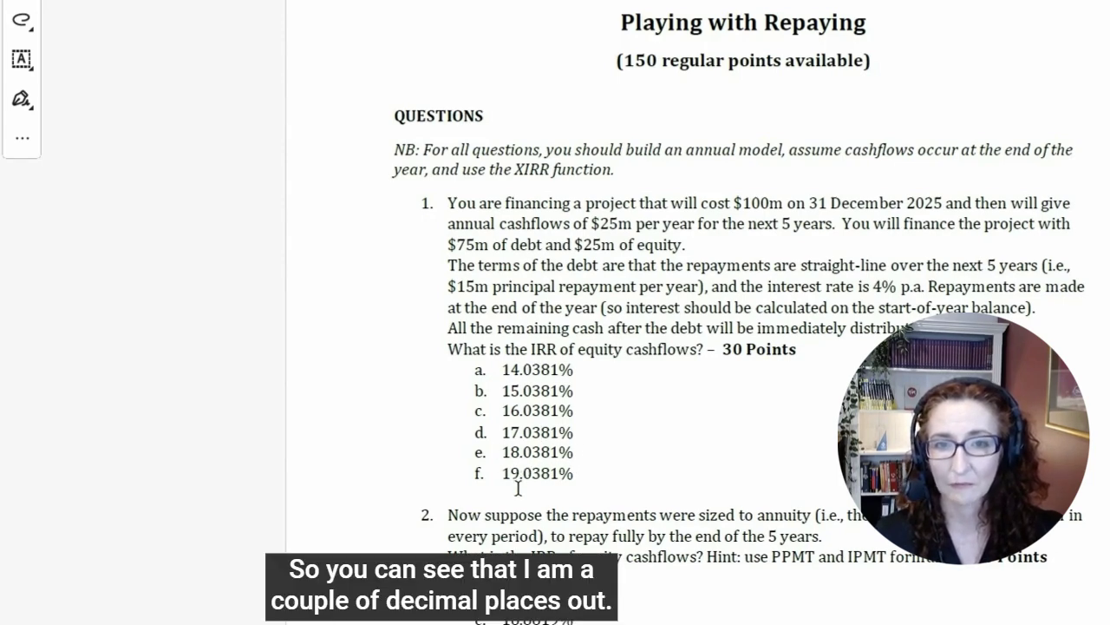
key("alt+Tab")
key("alt+Tab")
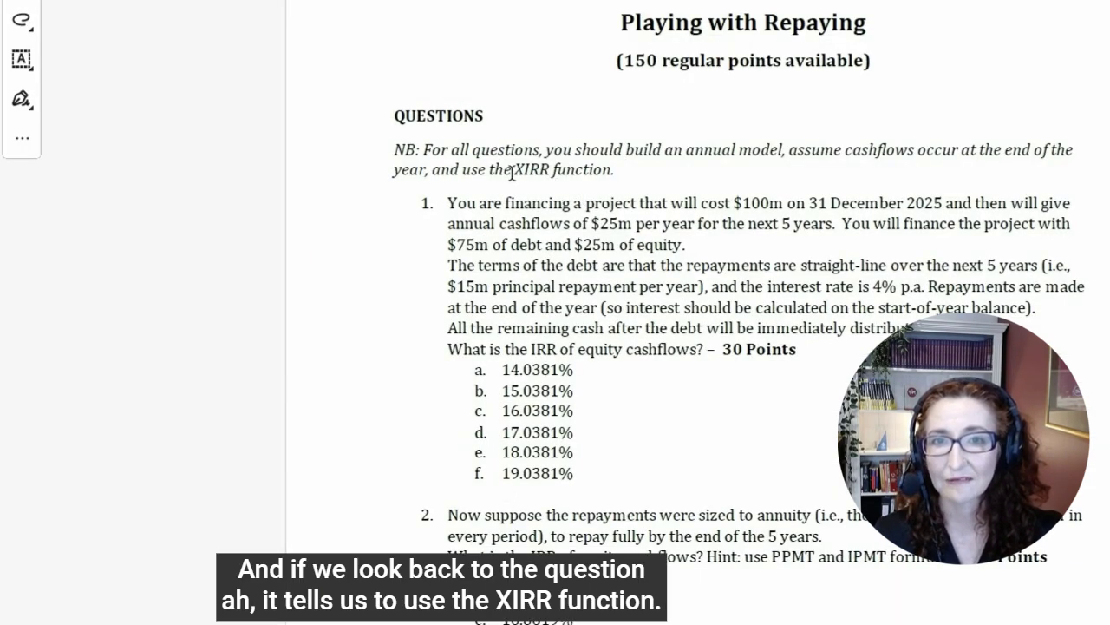
left_click_drag(512, 173, 615, 175)
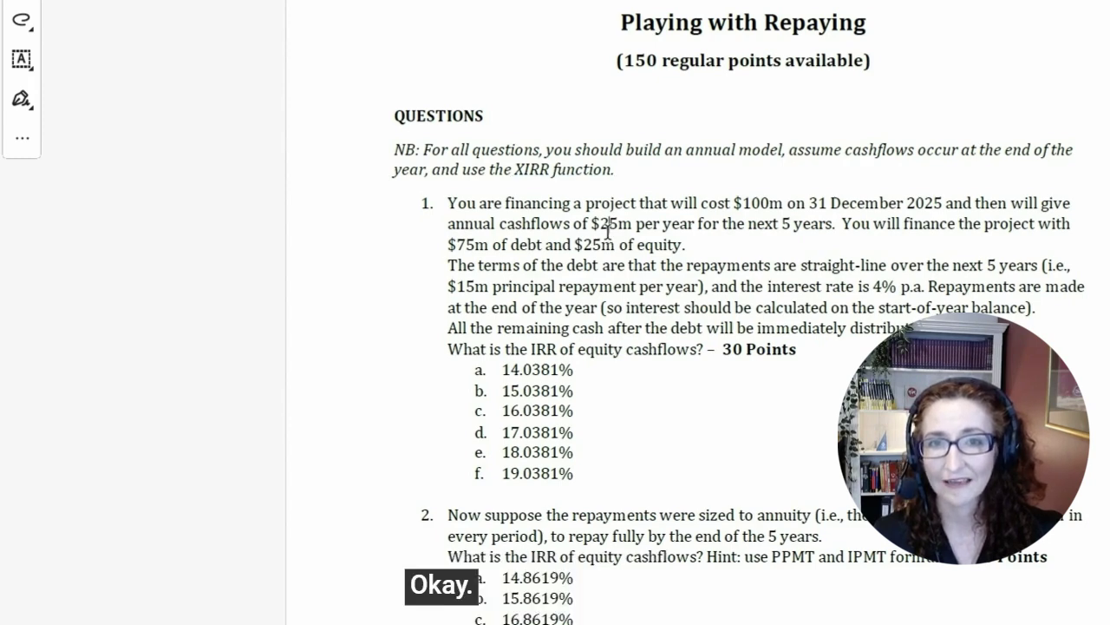
key("alt+Tab")
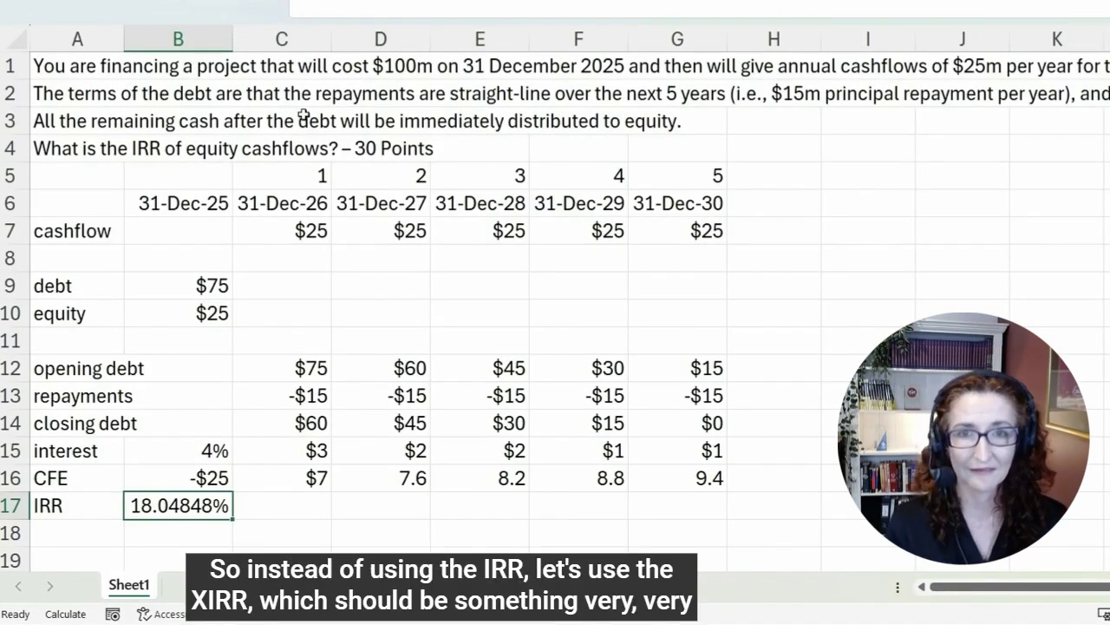
Enter =XIRR(B16:G16,B6:G6) in B17, giving 18.03811%, and highlight matching option e.
type("=x")
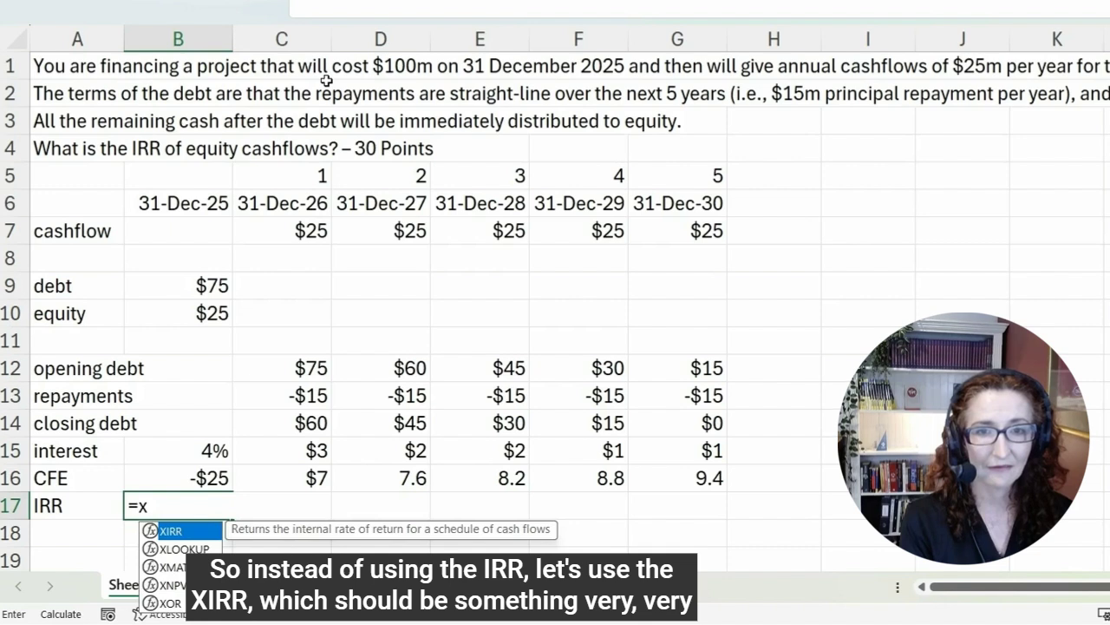
type("irr(")
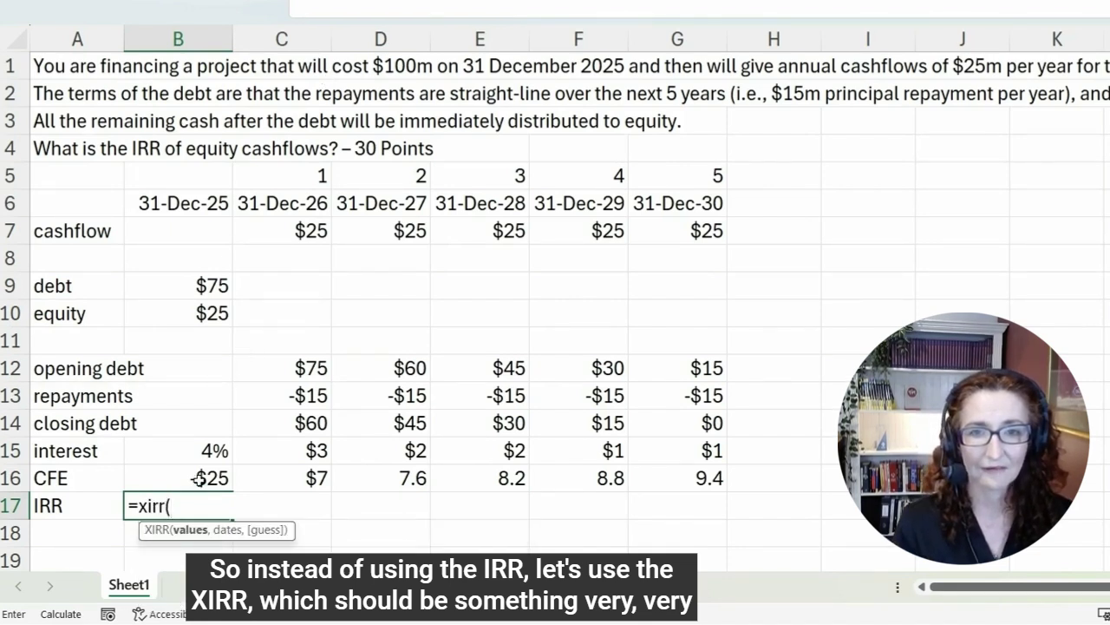
left_click_drag(196, 479, 664, 478)
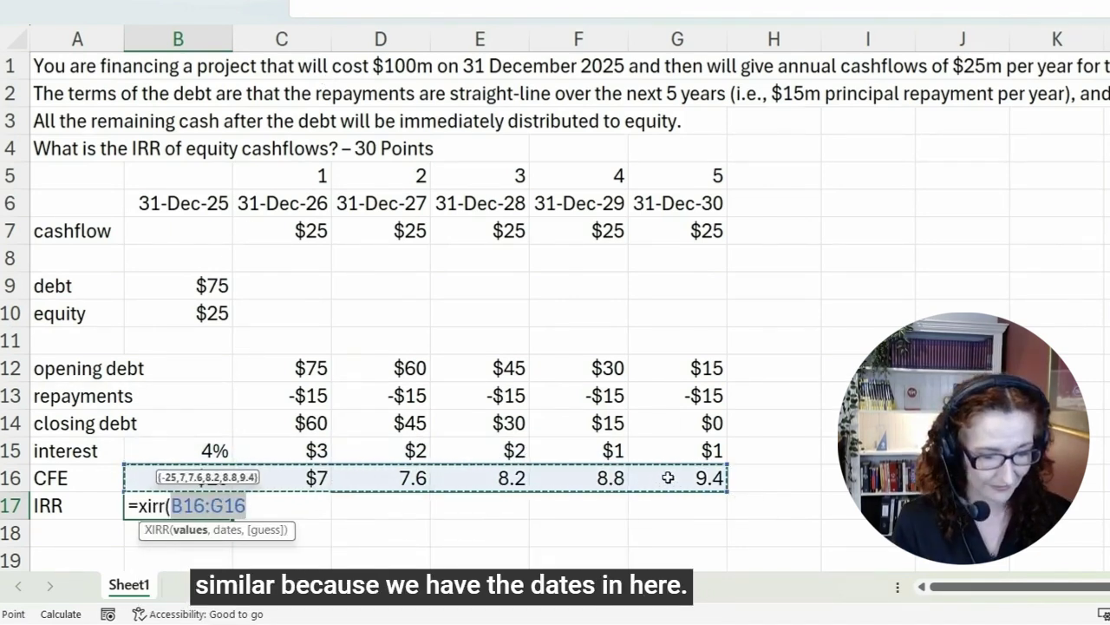
type(",")
left_click_drag(210, 208, 650, 203)
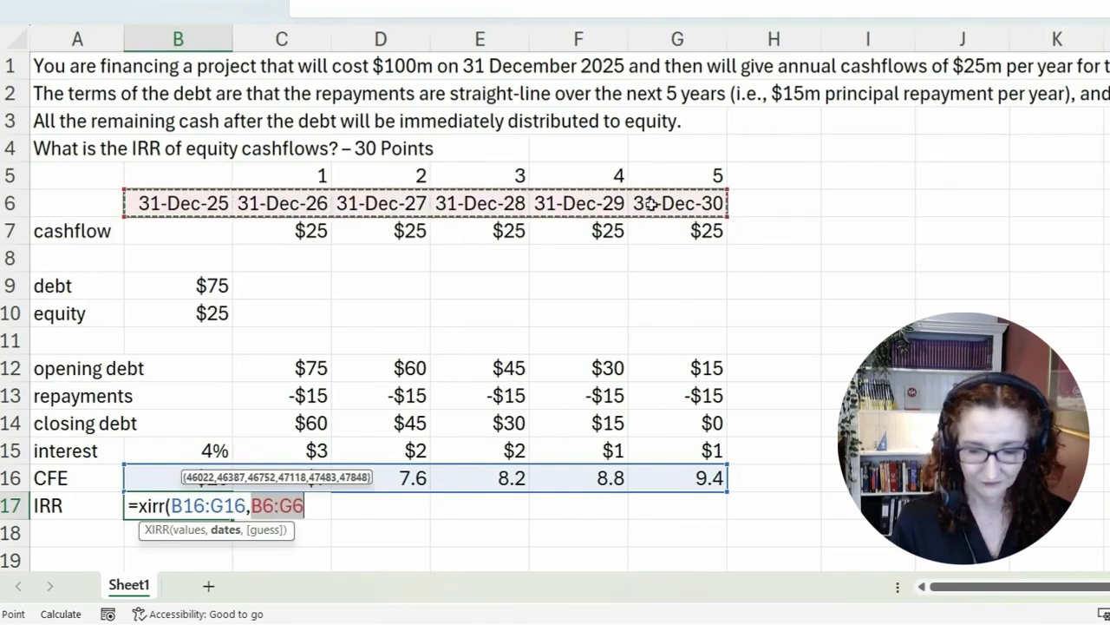
key("Return")
key("Up")
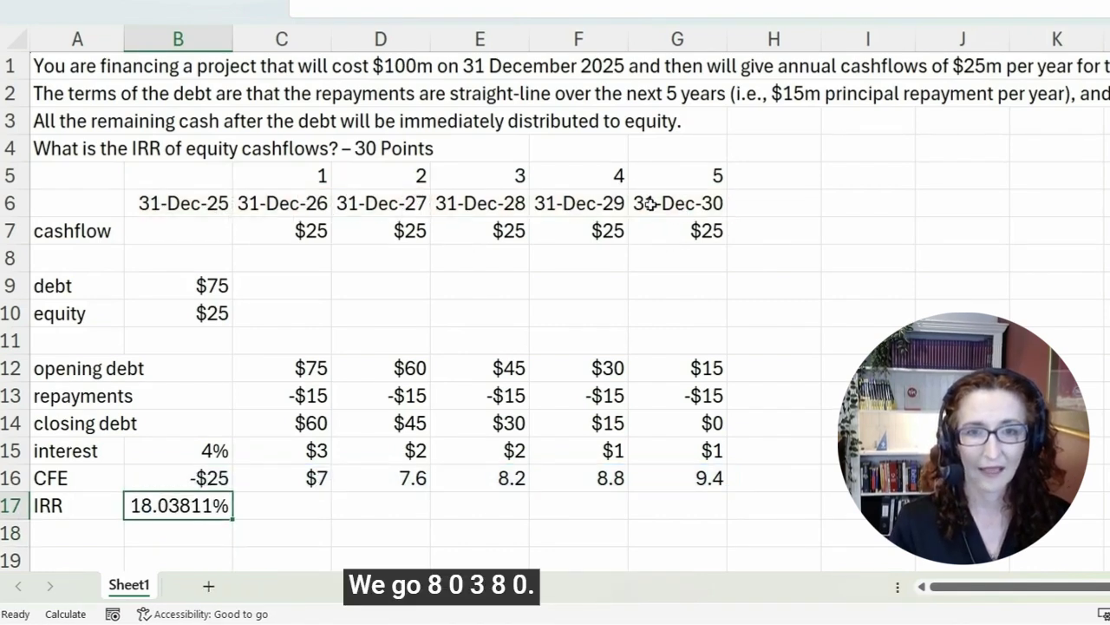
key("alt+Tab")
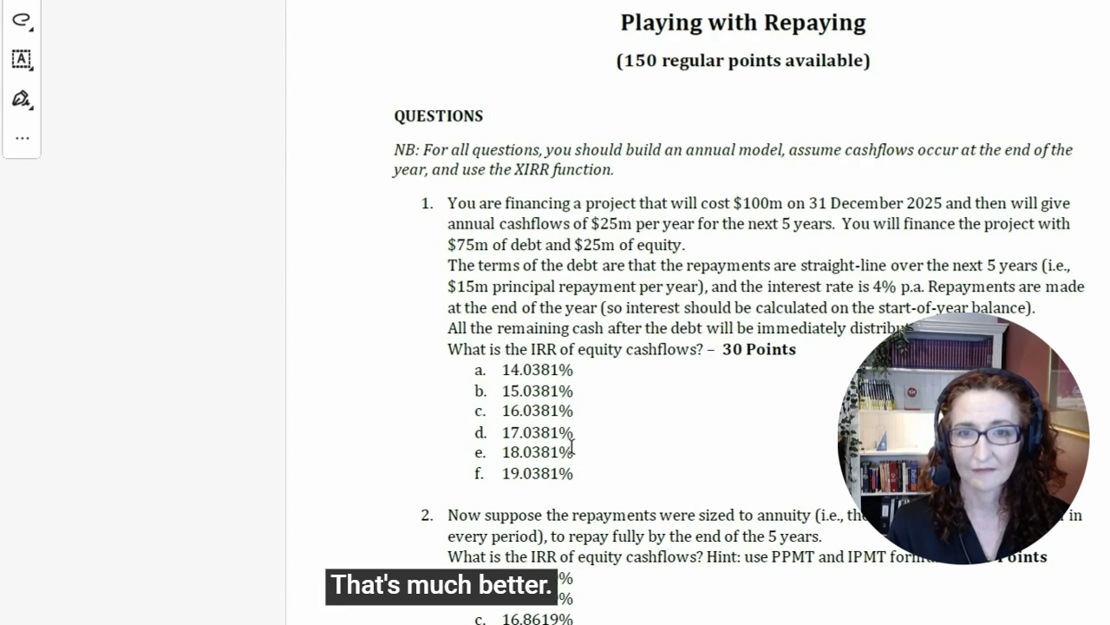
left_click_drag(575, 451, 475, 452)
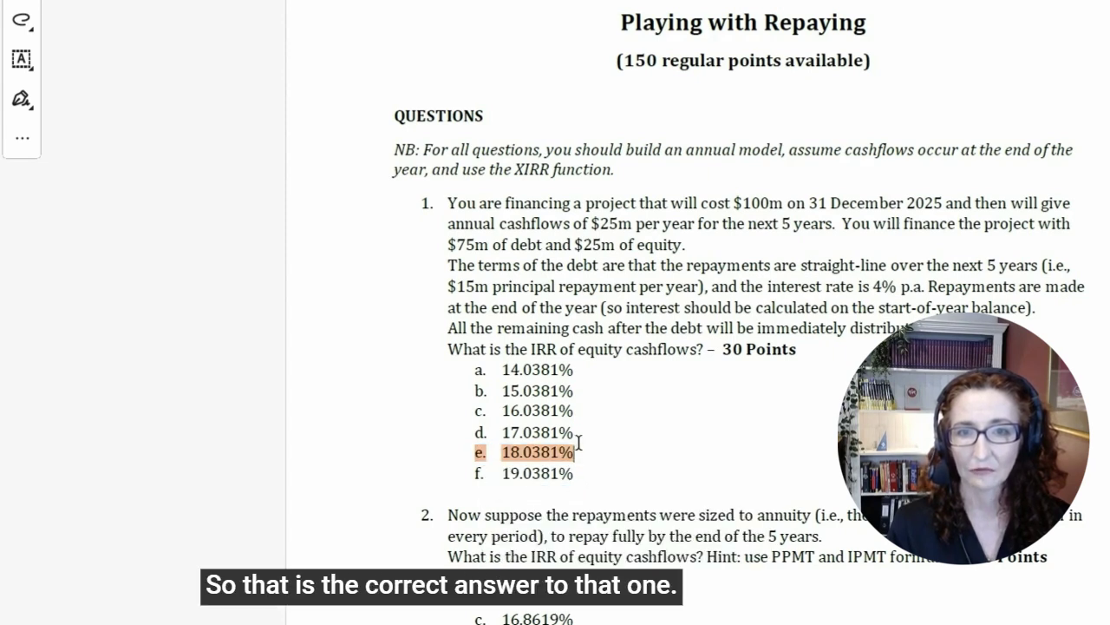
Review B17's XIRR formula and leave it unchanged at 18.03811%.
key("alt+Tab")
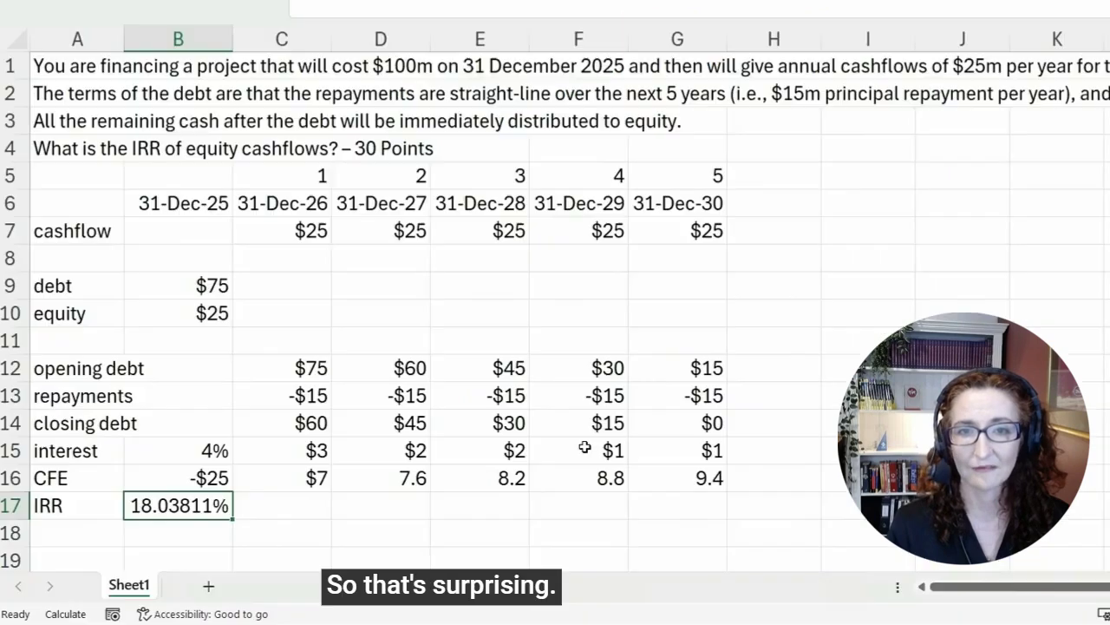
double_click(201, 506)
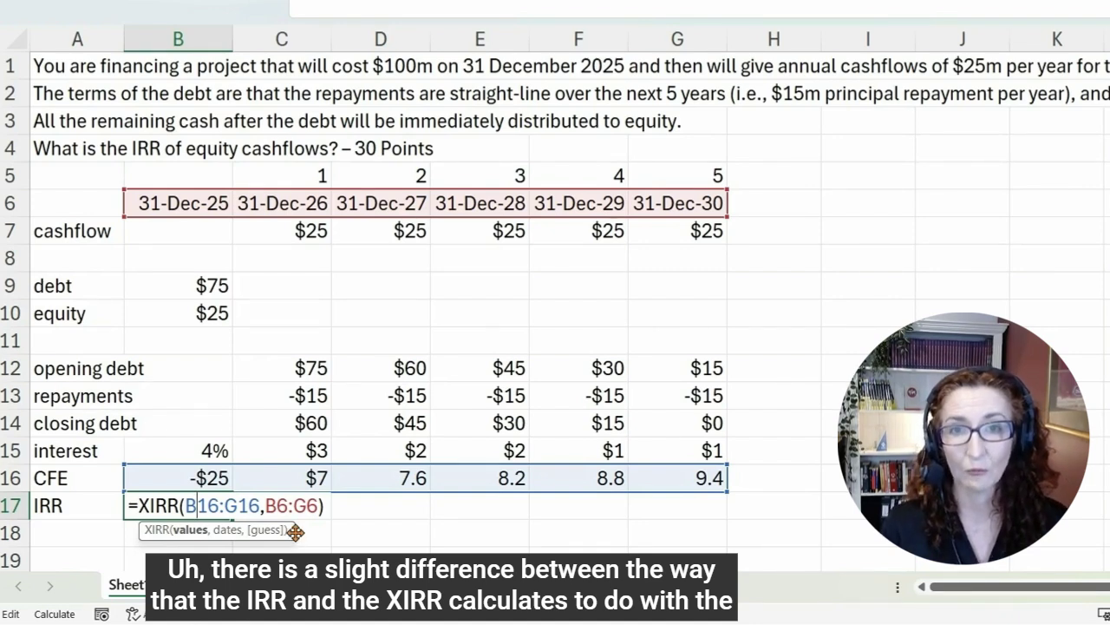
key("ctrl+Return")
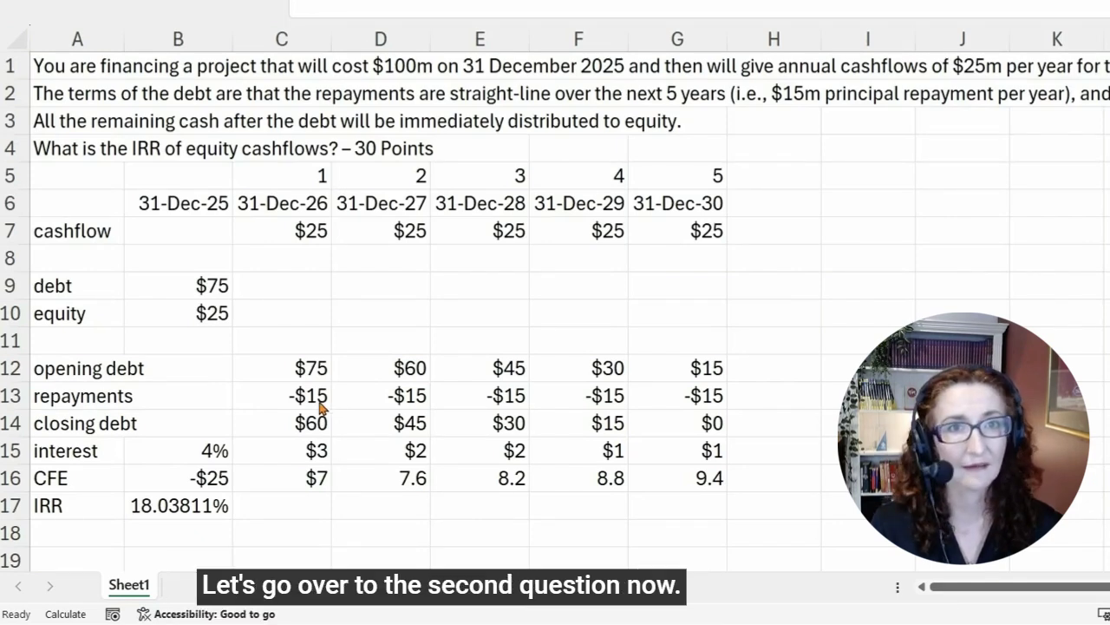
Scroll the PDF to question 2 and select the word 'repayments', then select C14.
key("alt+Tab")
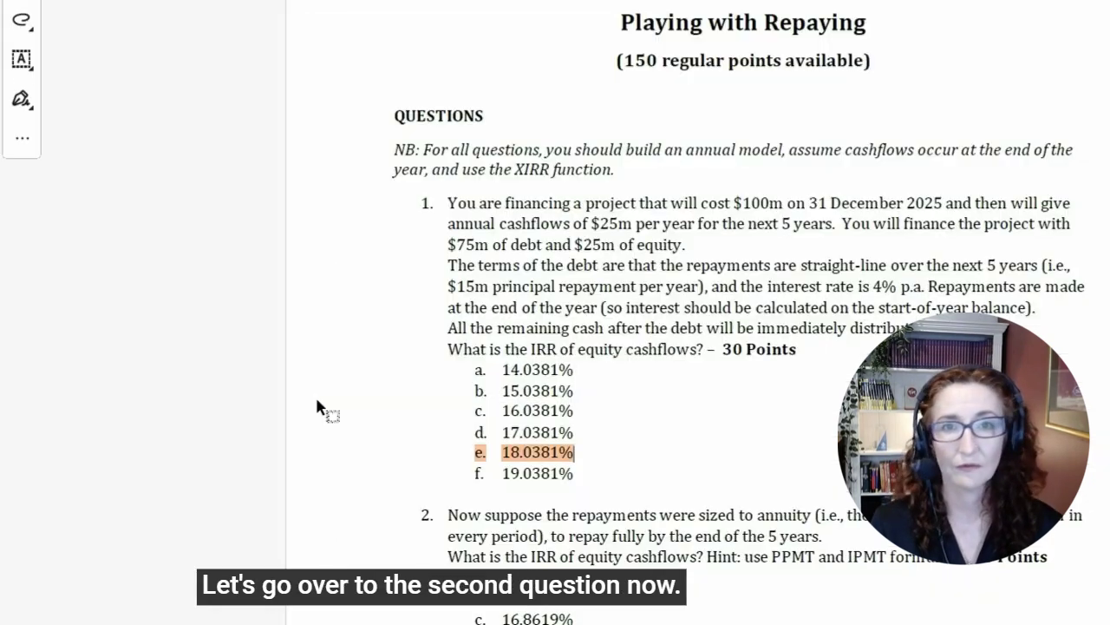
scroll(626, 415, "down", 1)
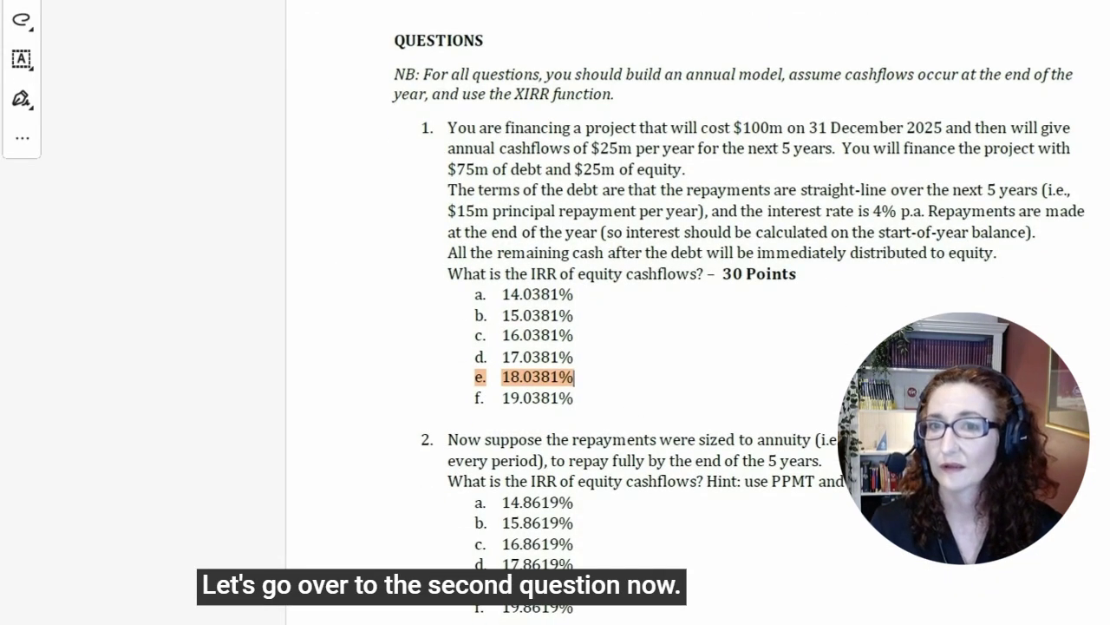
scroll(649, 299, "down", 3)
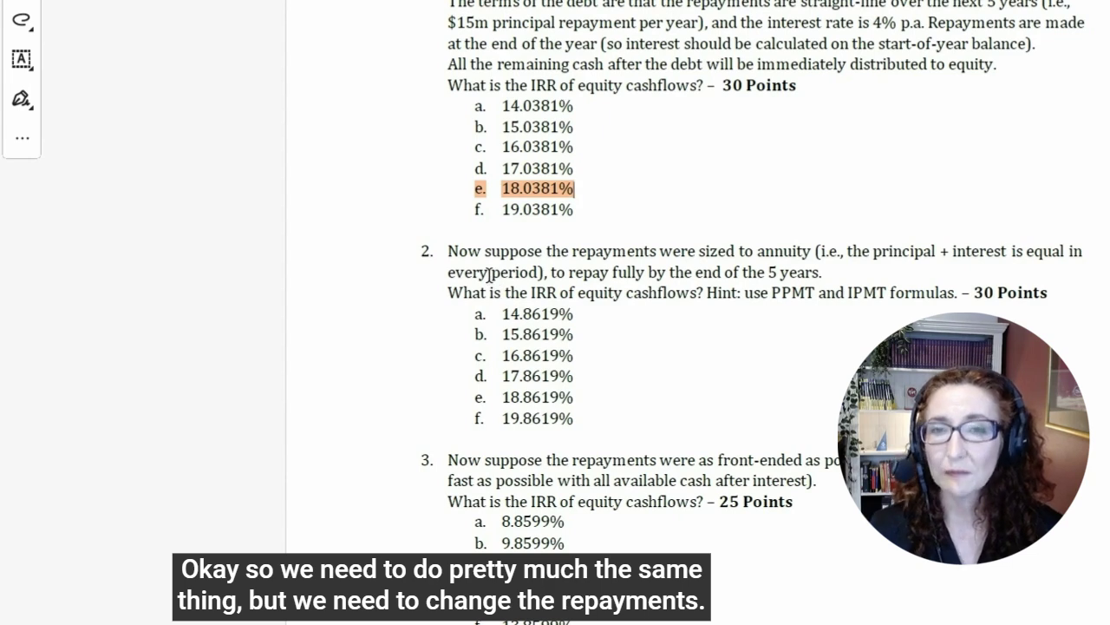
left_click_drag(572, 250, 659, 251)
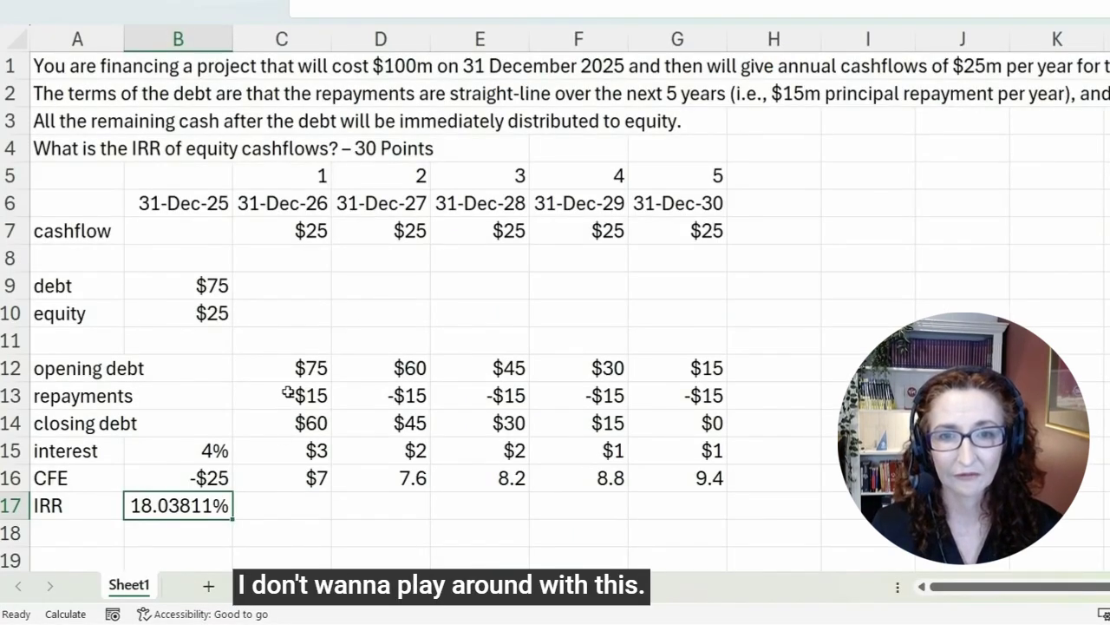
left_click(295, 415)
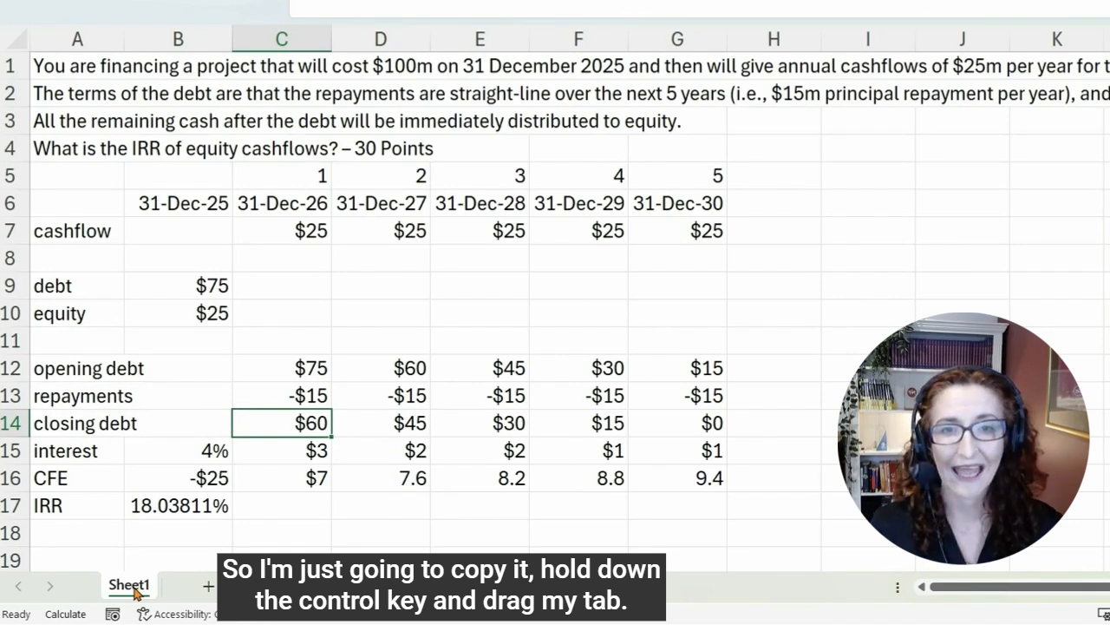
Duplicate Sheet1 and delete the question 1 text in A1:A4 of the copy.
left_click_drag(135, 589, 178, 590)
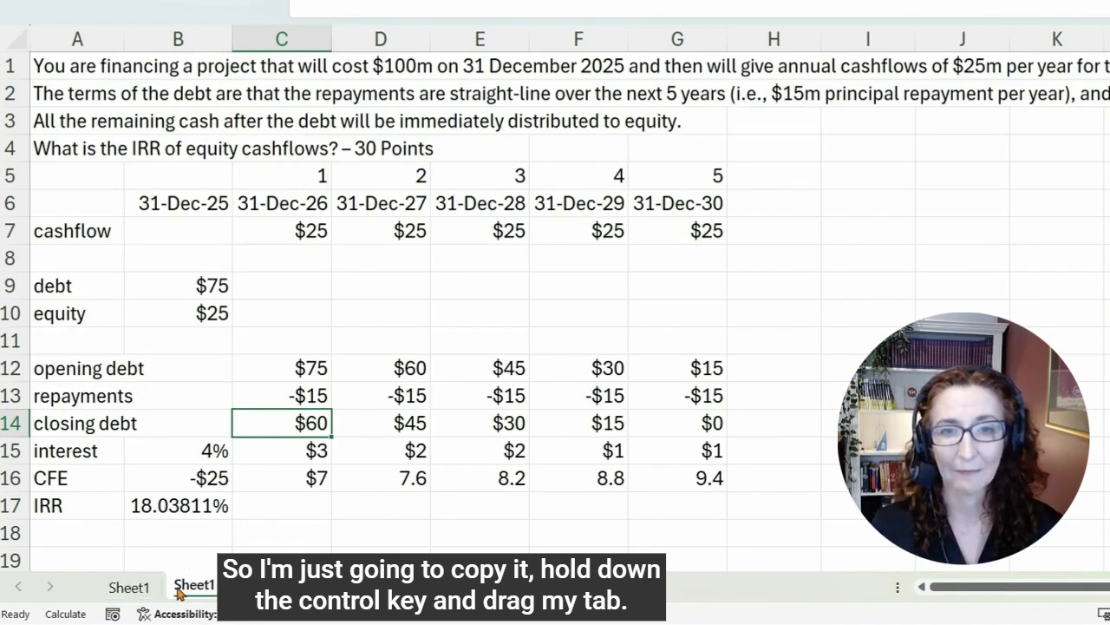
left_click_drag(72, 68, 69, 149)
key("Delete")
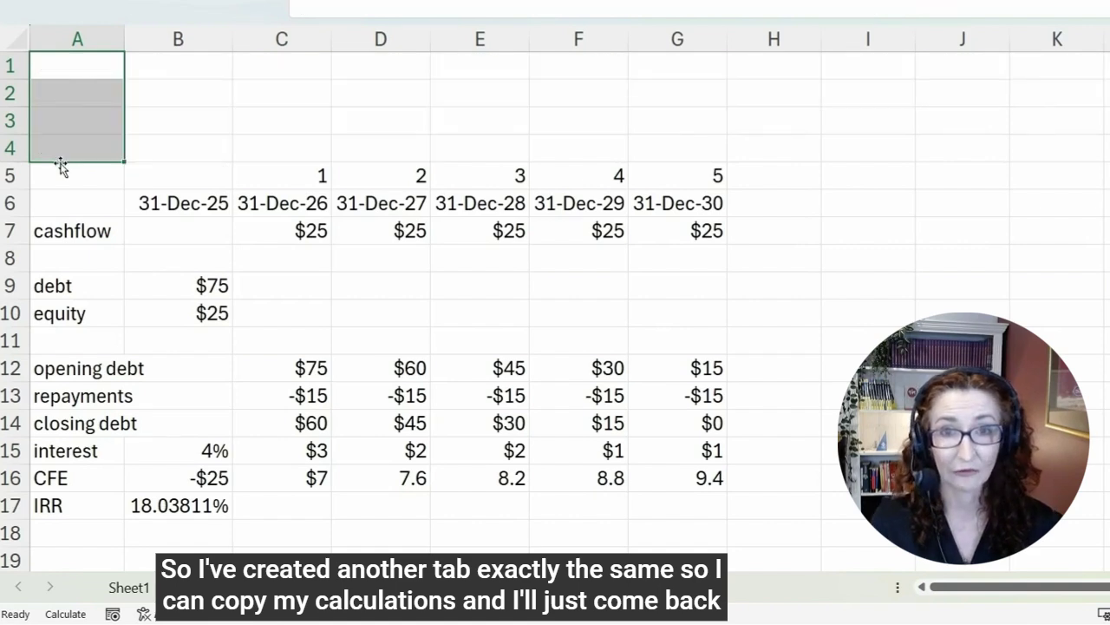
key("ctrl+Page_Down")
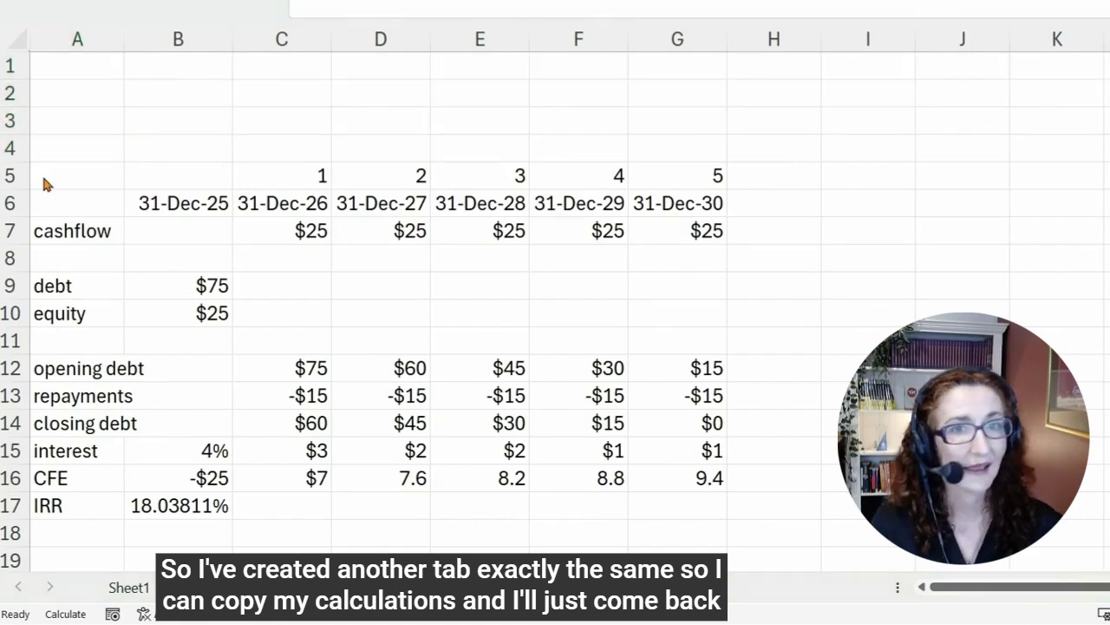
Copy the full text of question 2 from the assignment PDF.
key("alt+Tab")
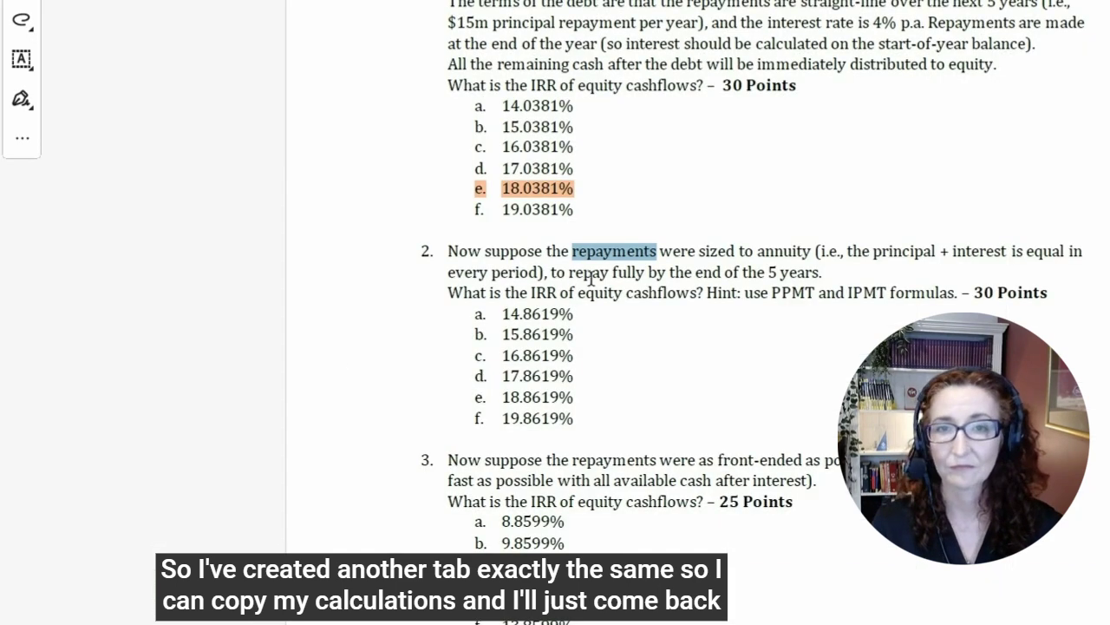
left_click_drag(1050, 294, 447, 255)
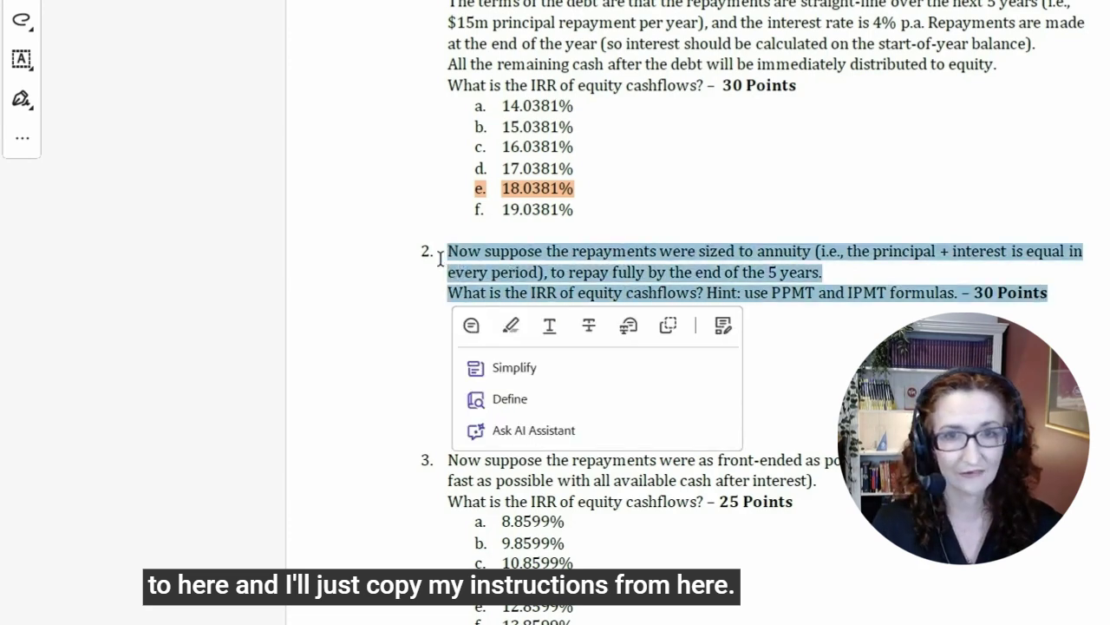
key("super+Tab")
Paste question 2's text into A1, delete blank rows 3–4, and review the pasted lines.
left_click(572, 156)
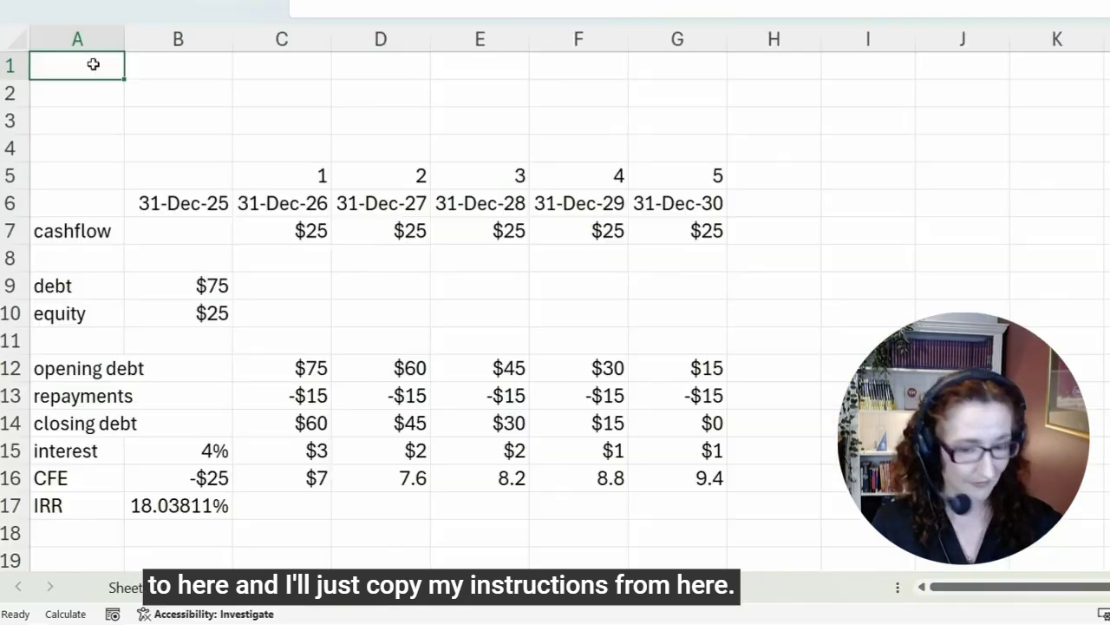
type("Now suppose the repayments were sized to annuity (i.e., the principal + interest is equal in every period), to repay fully by the end of 5 years. What is the IRR of equity cashflows? Hint: use PPMT and IPMT formulas. – 30 Points")
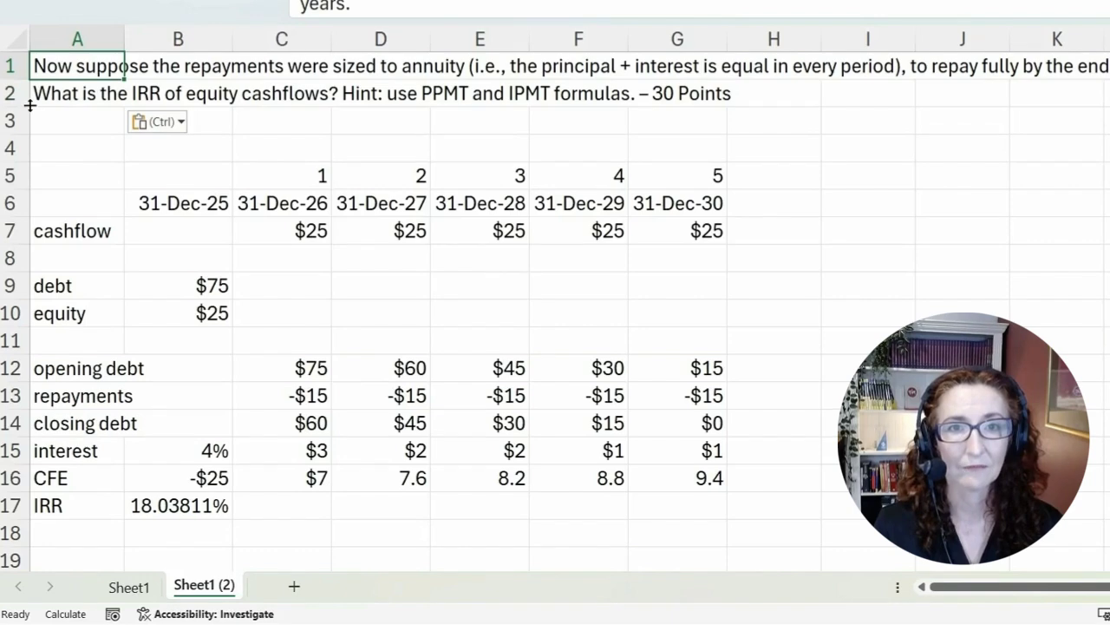
left_click(12, 128)
left_click_drag(12, 134, 12, 147)
key("ctrl+minus")
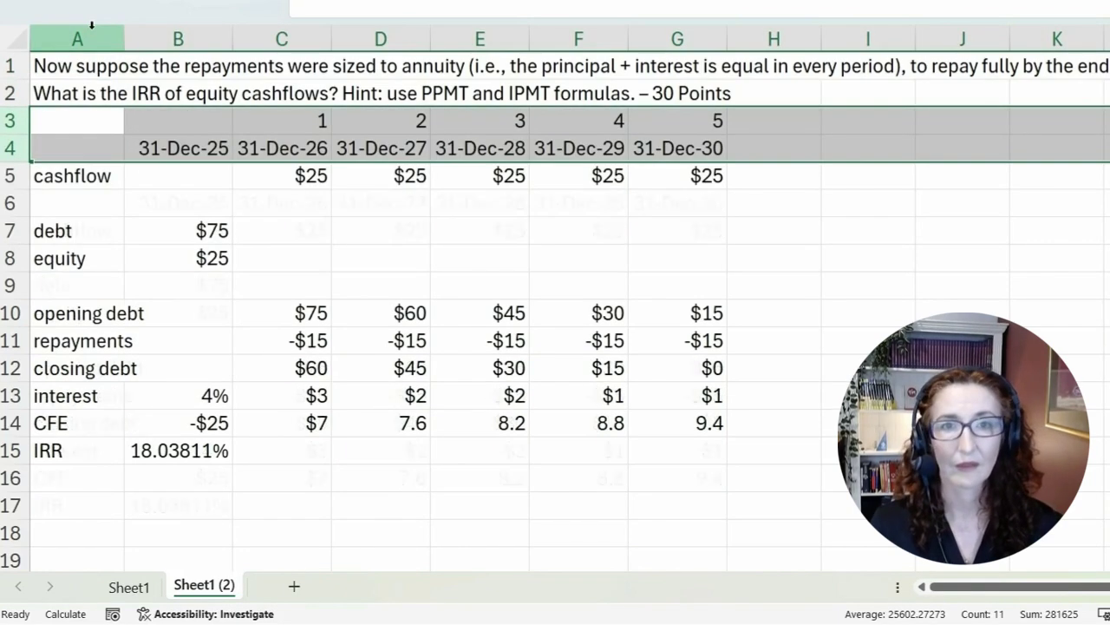
left_click(86, 66)
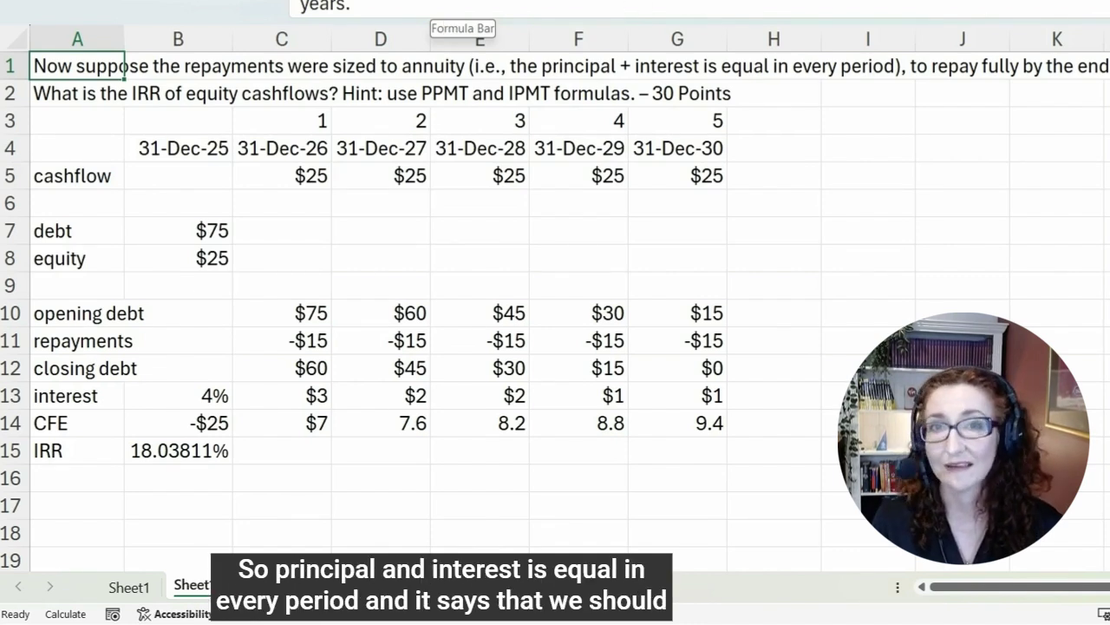
left_click(87, 96)
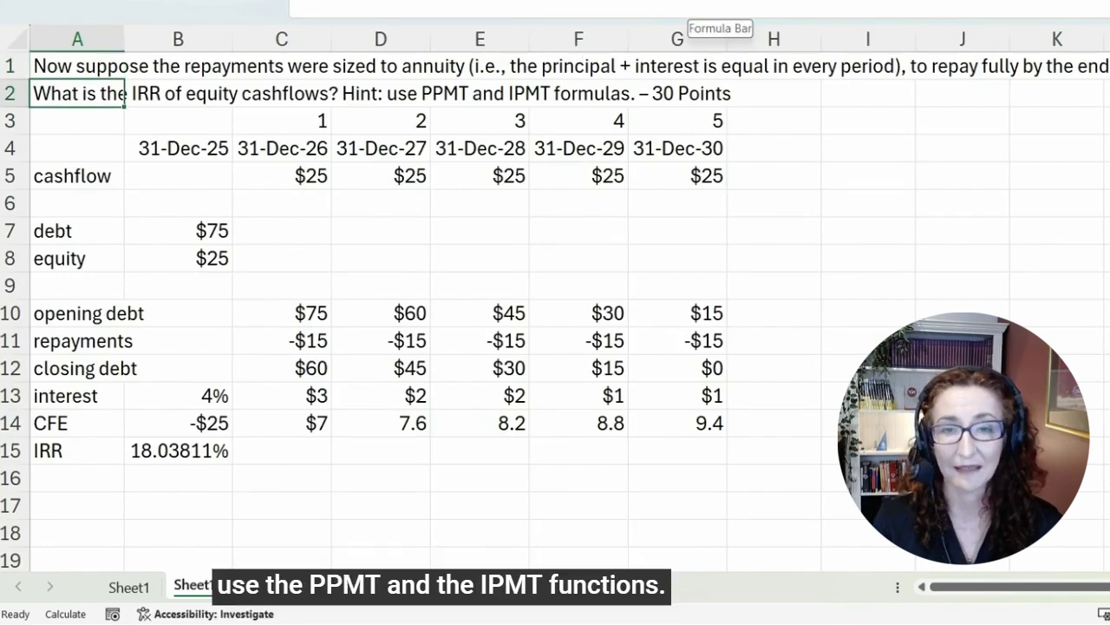
left_click(351, 324)
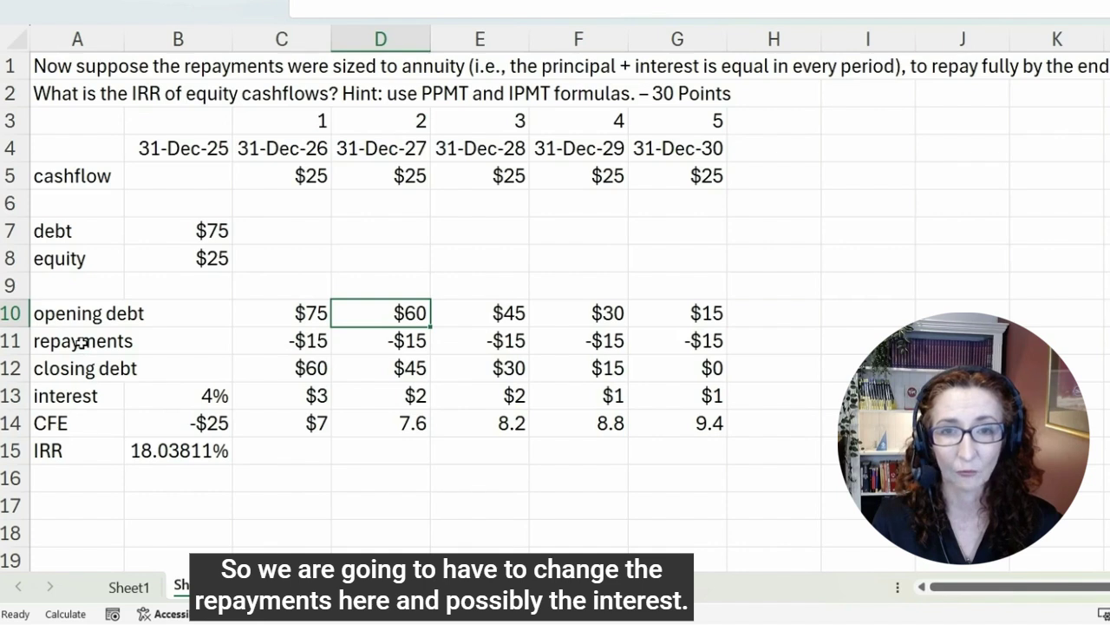
Make the repayments row 11 and interest row 13 bold.
left_click_drag(80, 343, 656, 350)
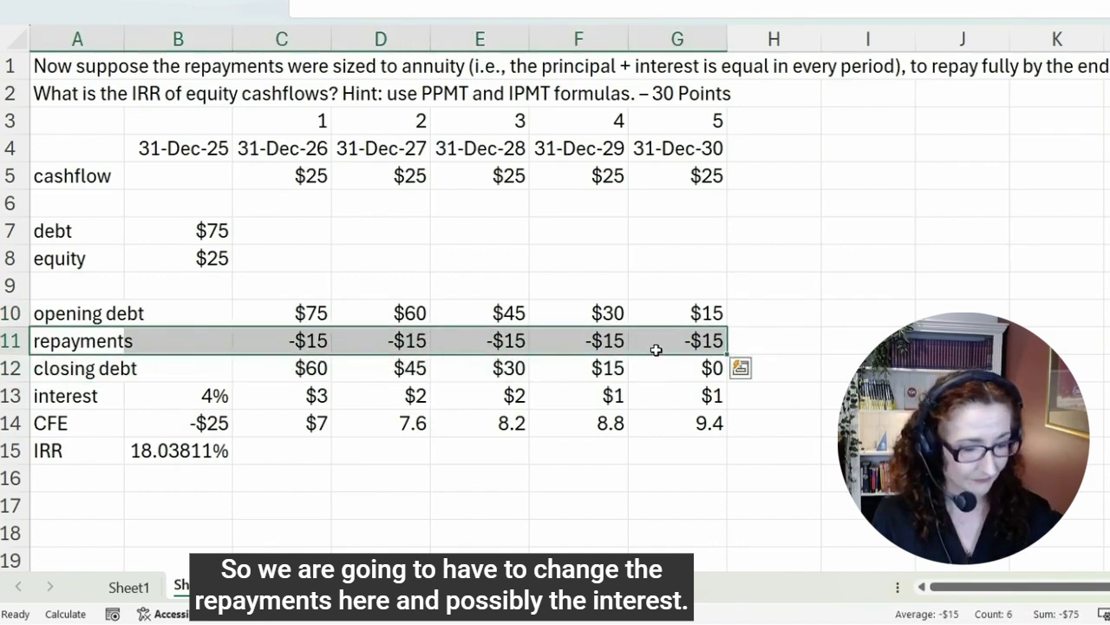
key("ctrl+b")
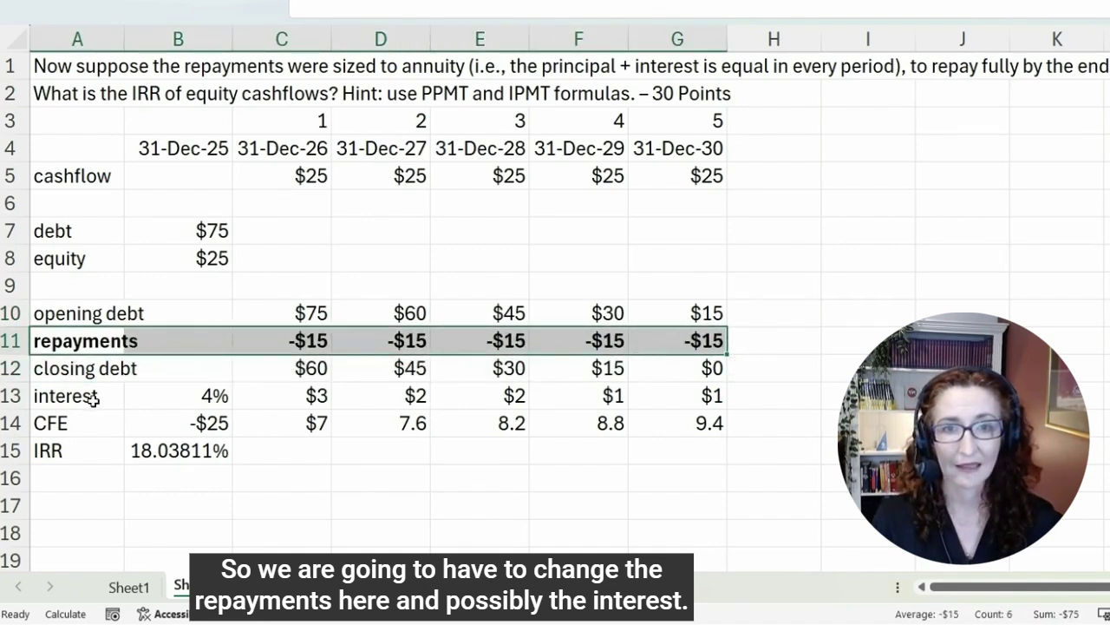
left_click_drag(94, 398, 655, 400)
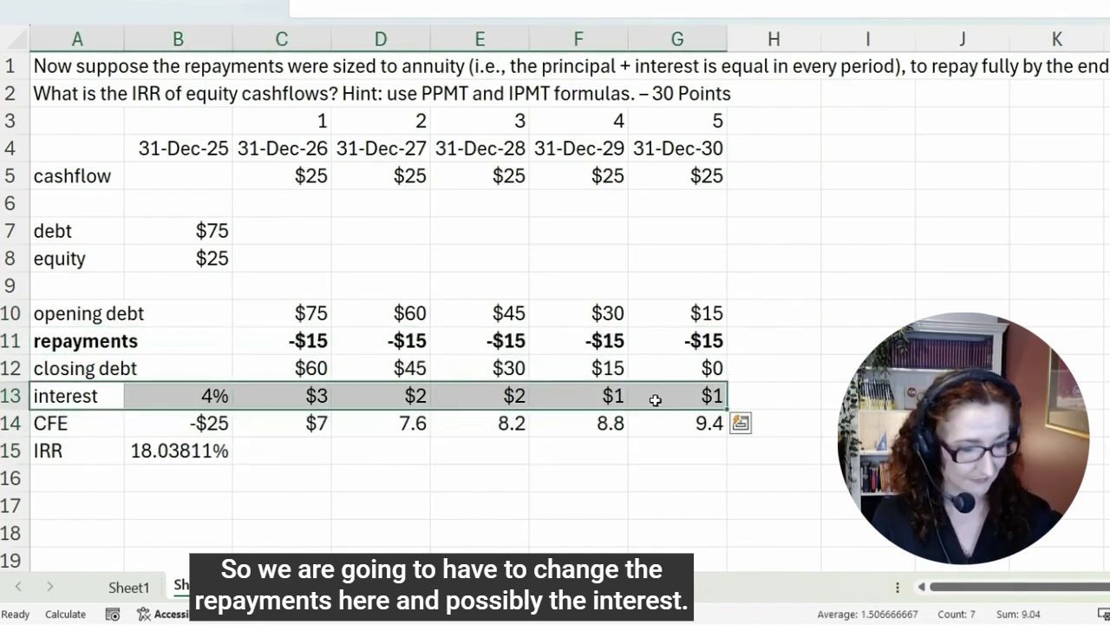
key("ctrl+b")
Enter =PPMT(B13,C3#,5,B7) in C11 for the annuity repayments.
left_click(287, 341)
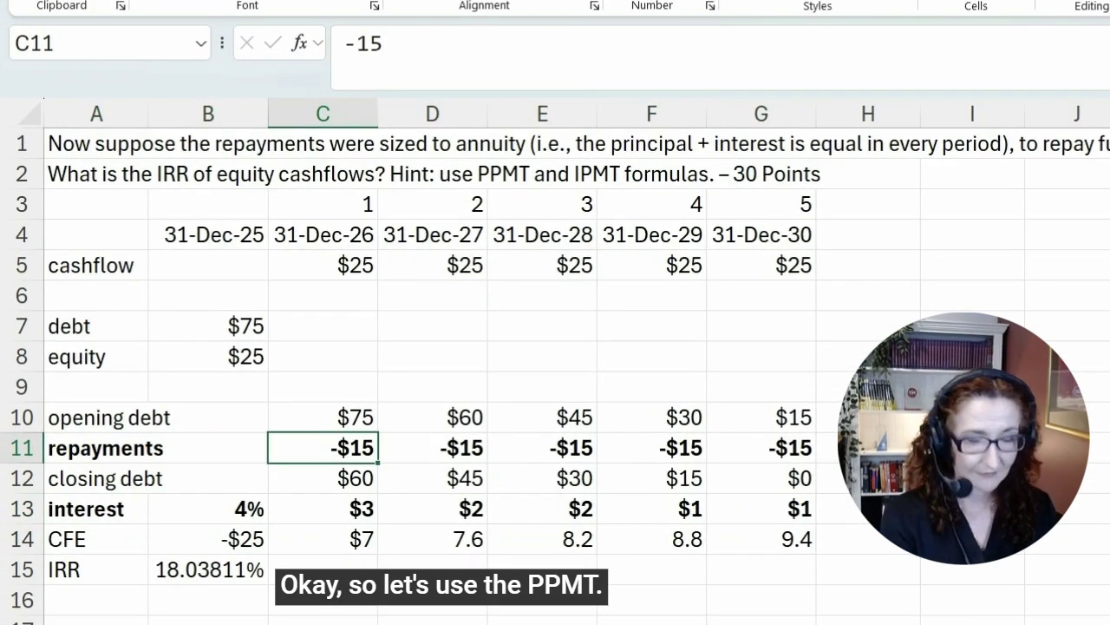
type("=ppmt(")
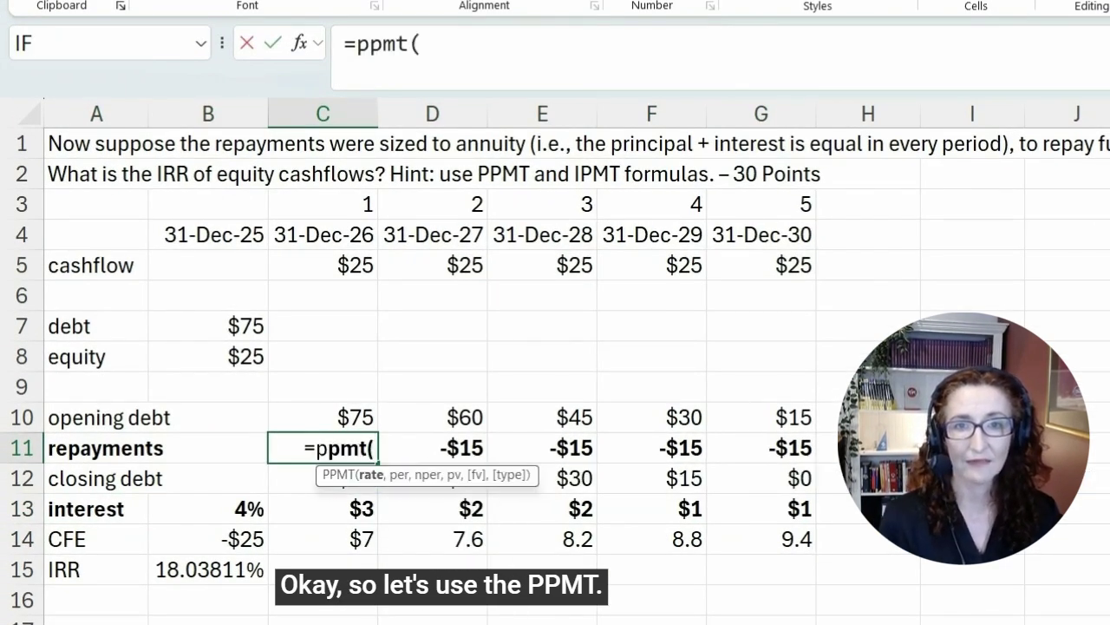
left_click(215, 513)
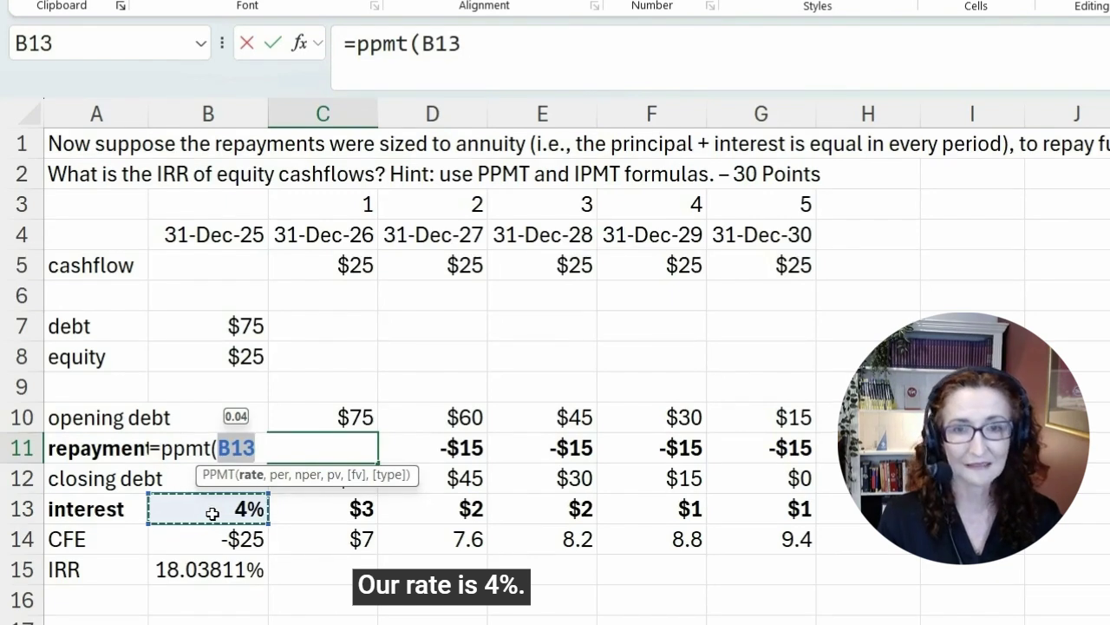
type(",")
left_click(362, 204)
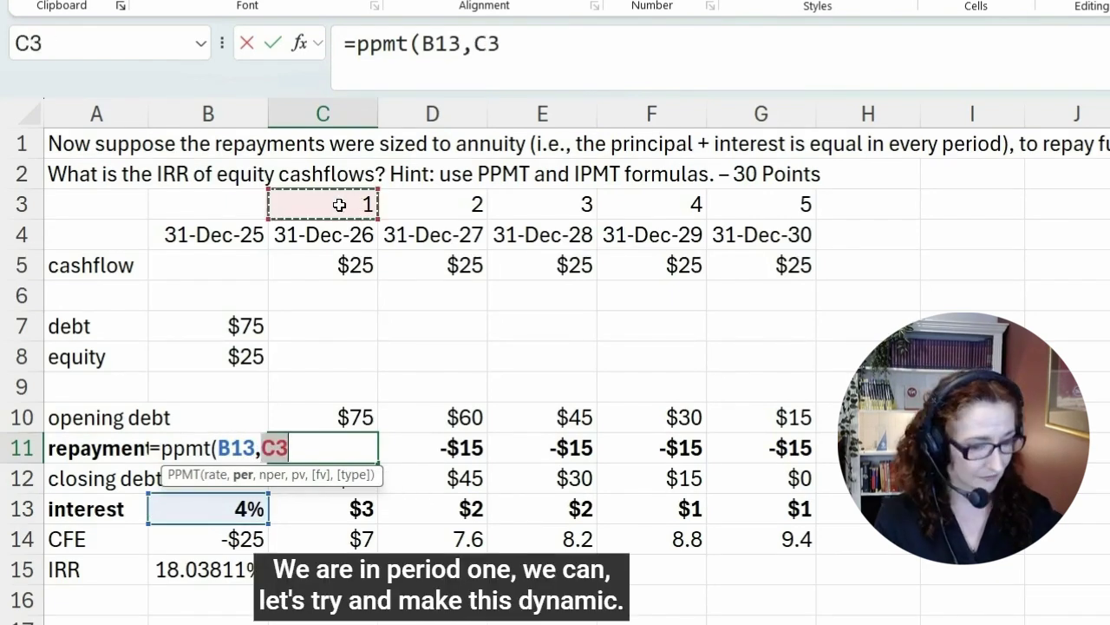
type("#")
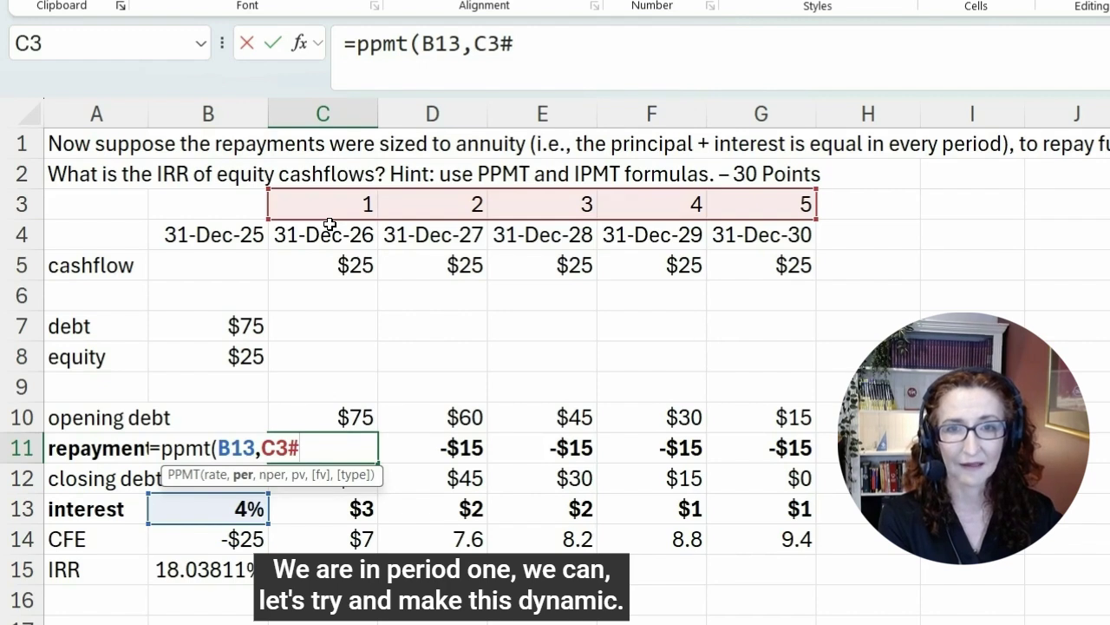
type(",")
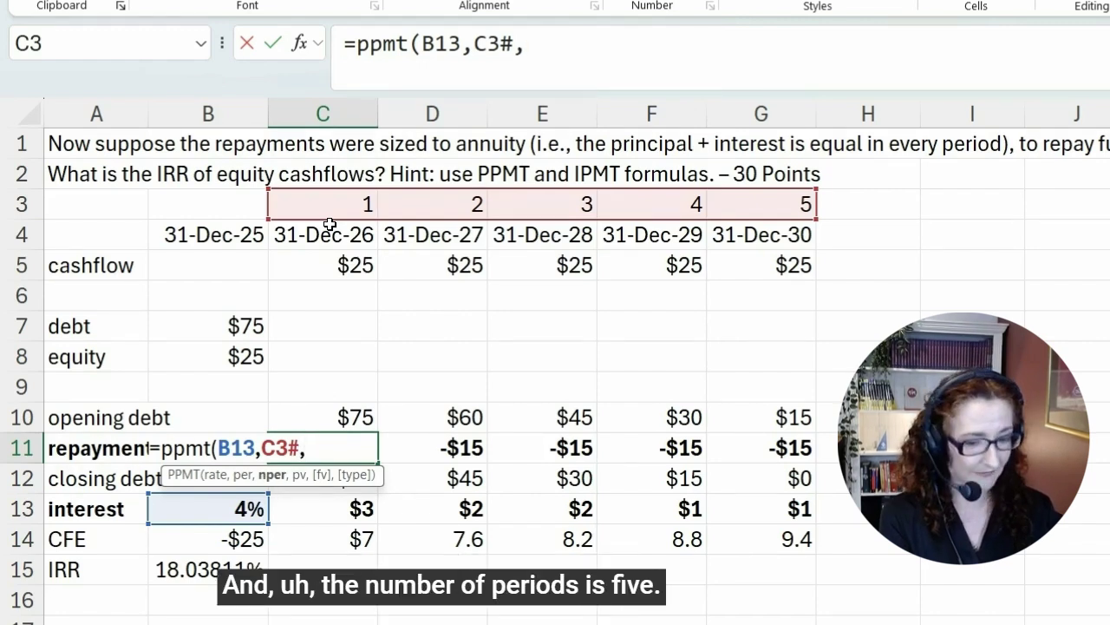
type("5")
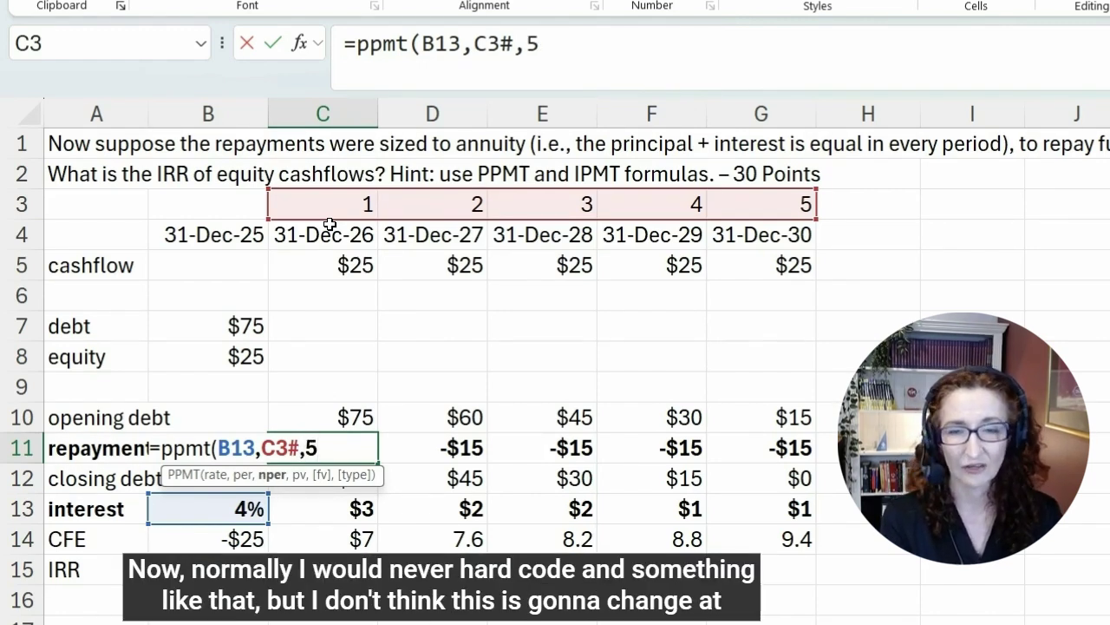
type(",")
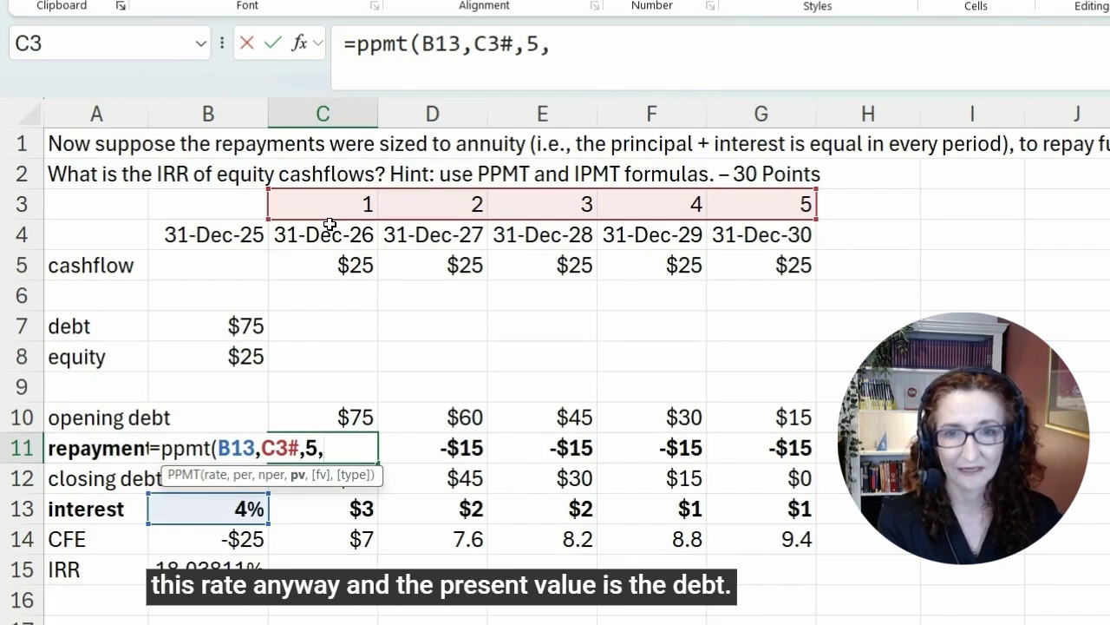
left_click(227, 323)
key("Return")
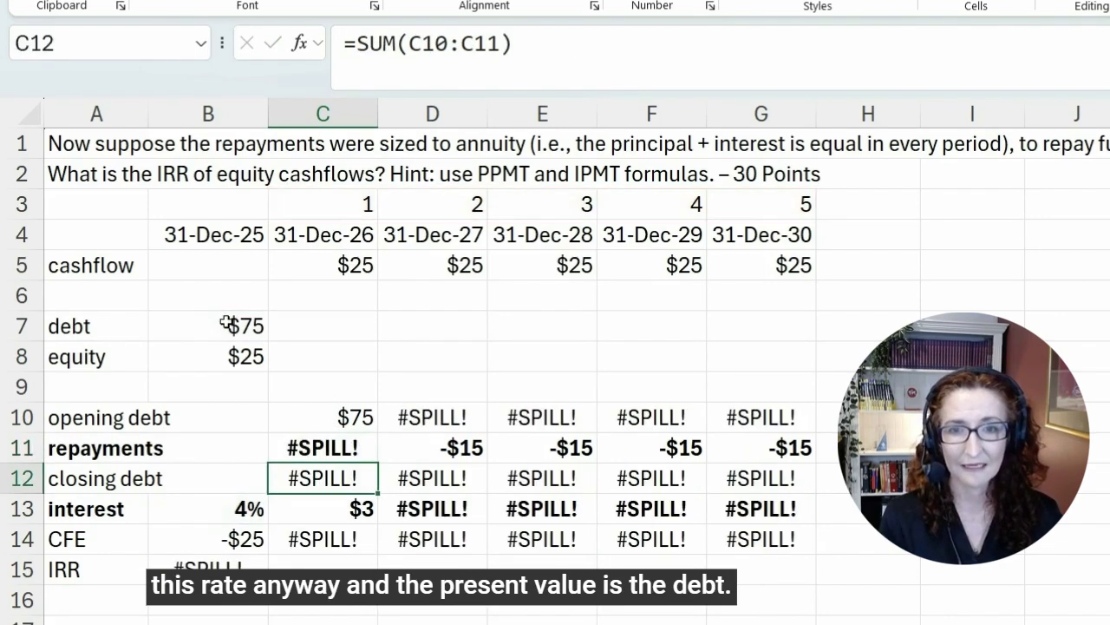
Clear the old -15 repayments in D11:G11 so the PPMT formula spills across.
key("Up")
key("Right")
key("ctrl+shift+Right")
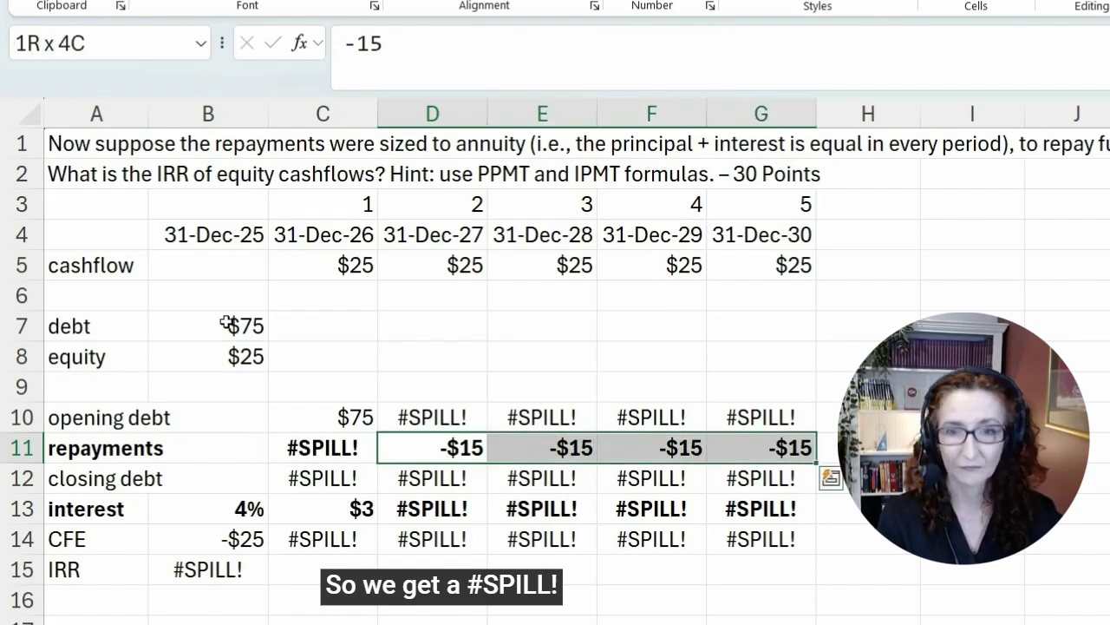
key("Delete")
key("Left")
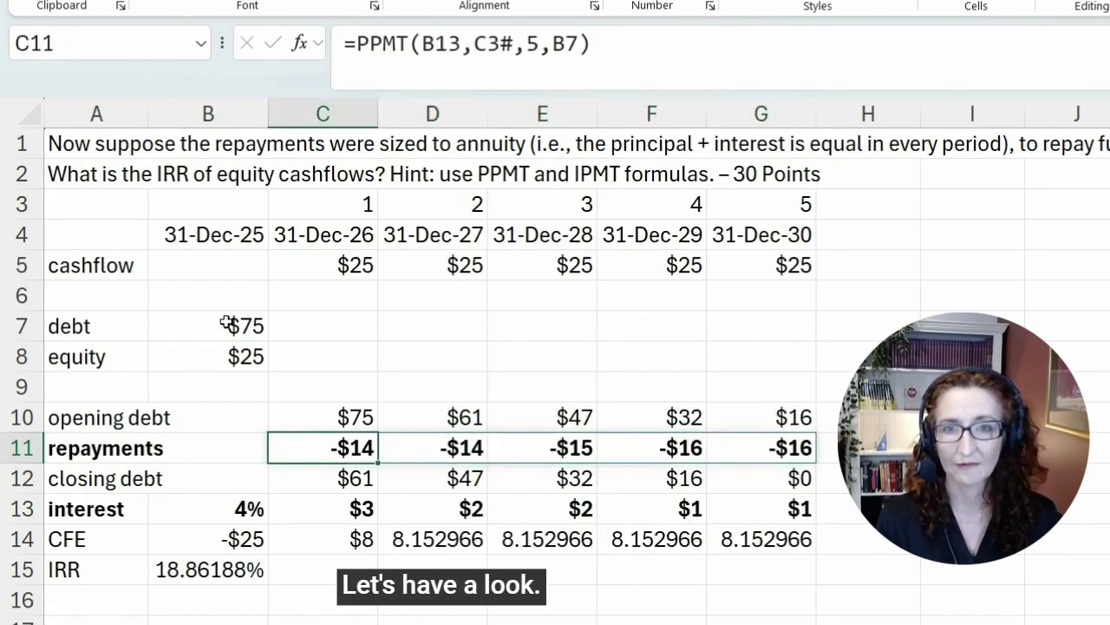
Check the spilled PPMT repayments and the B15 IRR formula reading 18.86188%.
key("ctrl+shift+Right")
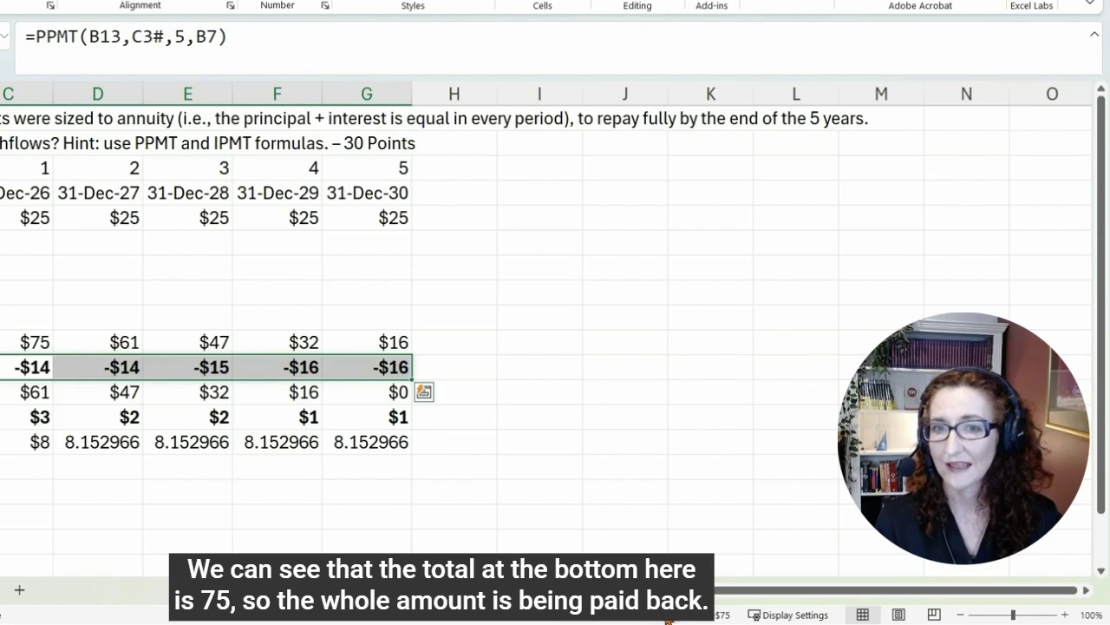
left_click(28, 367)
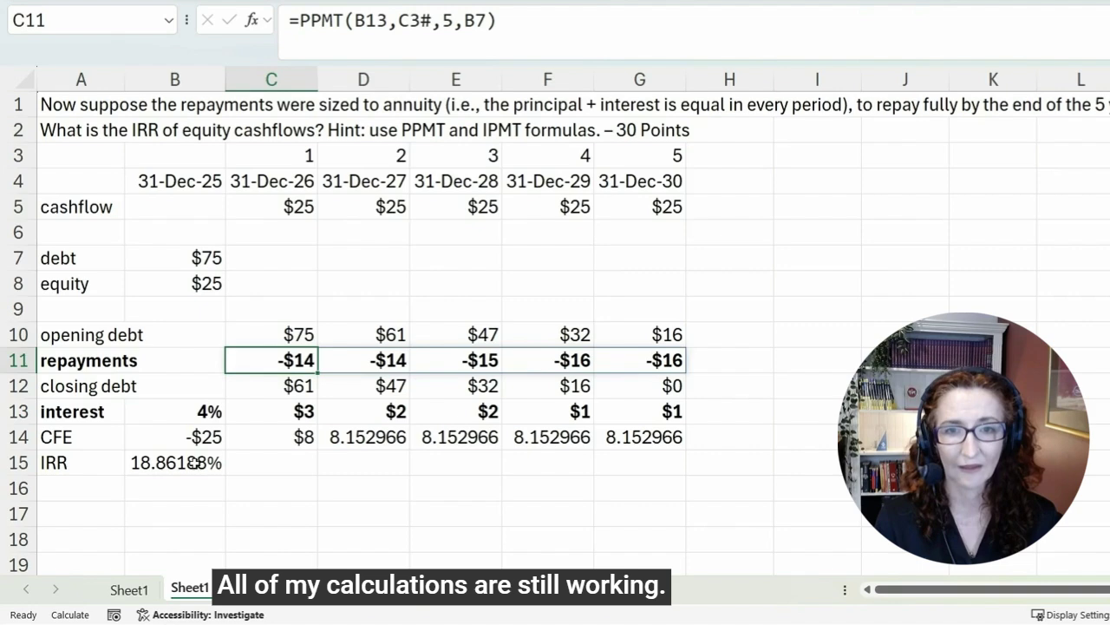
left_click(193, 463)
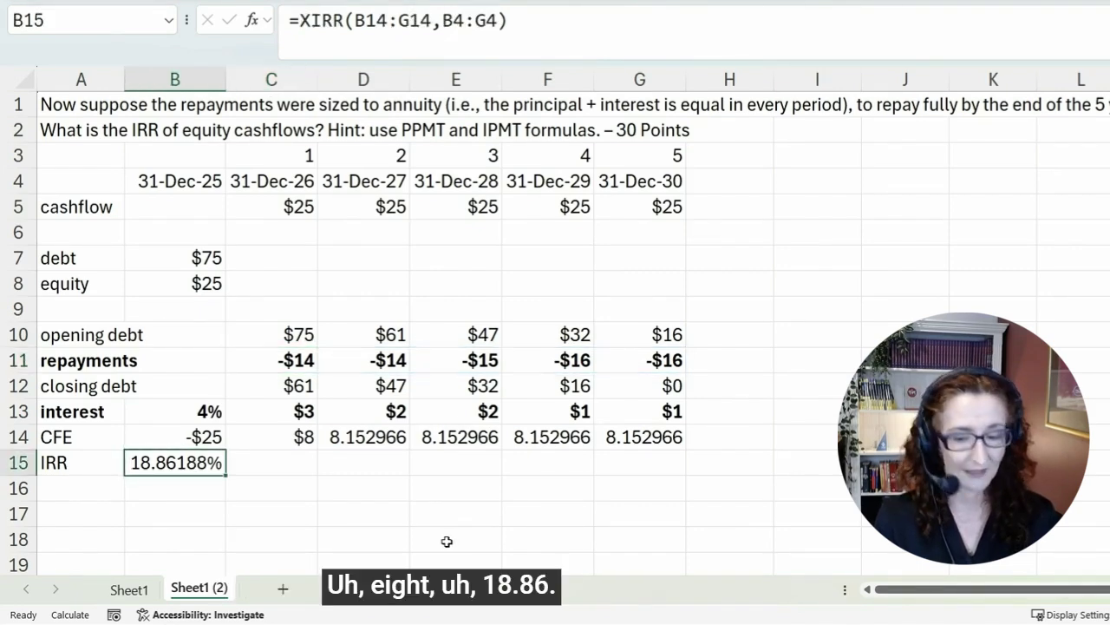
key("alt+Tab")
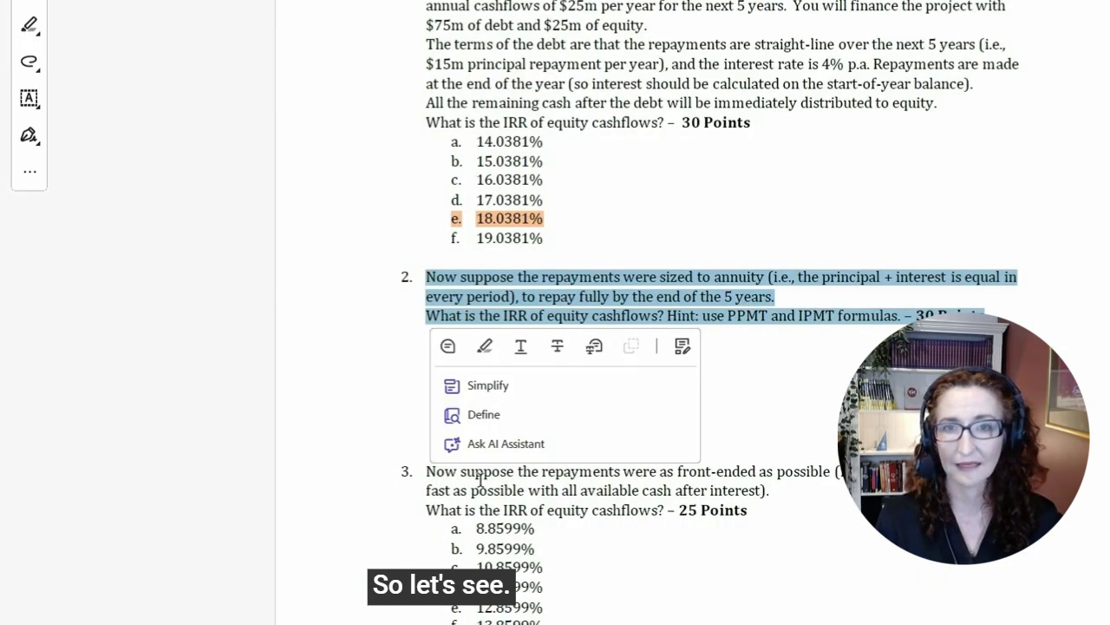
Highlight option e, 18.8619%, as question 2's answer in Acrobat.
left_click(601, 279)
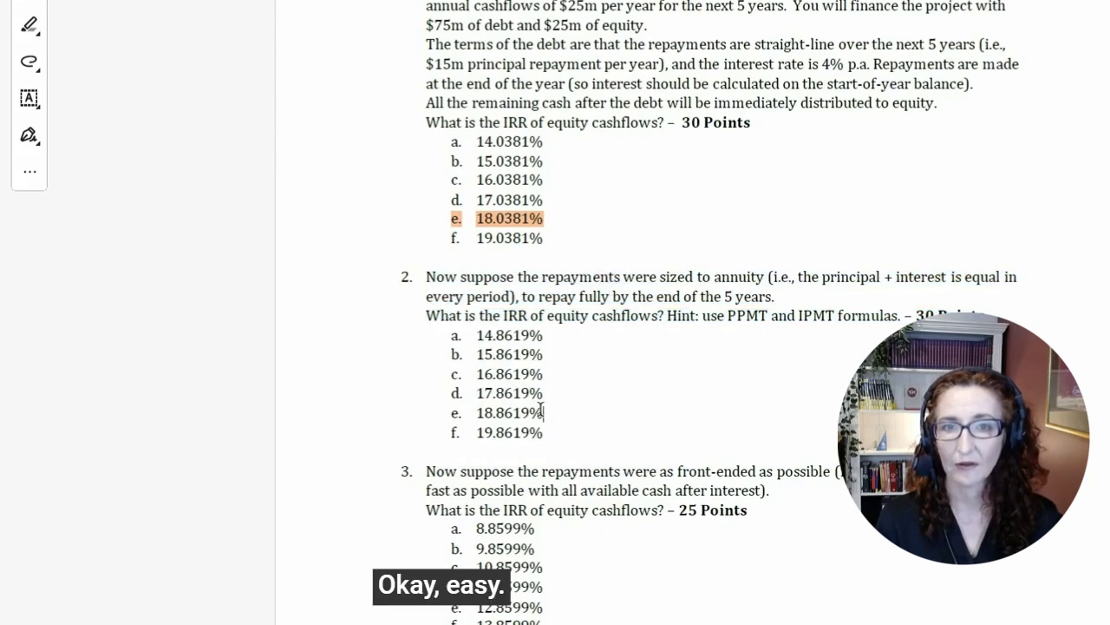
left_click_drag(543, 408, 461, 405)
left_click(508, 442)
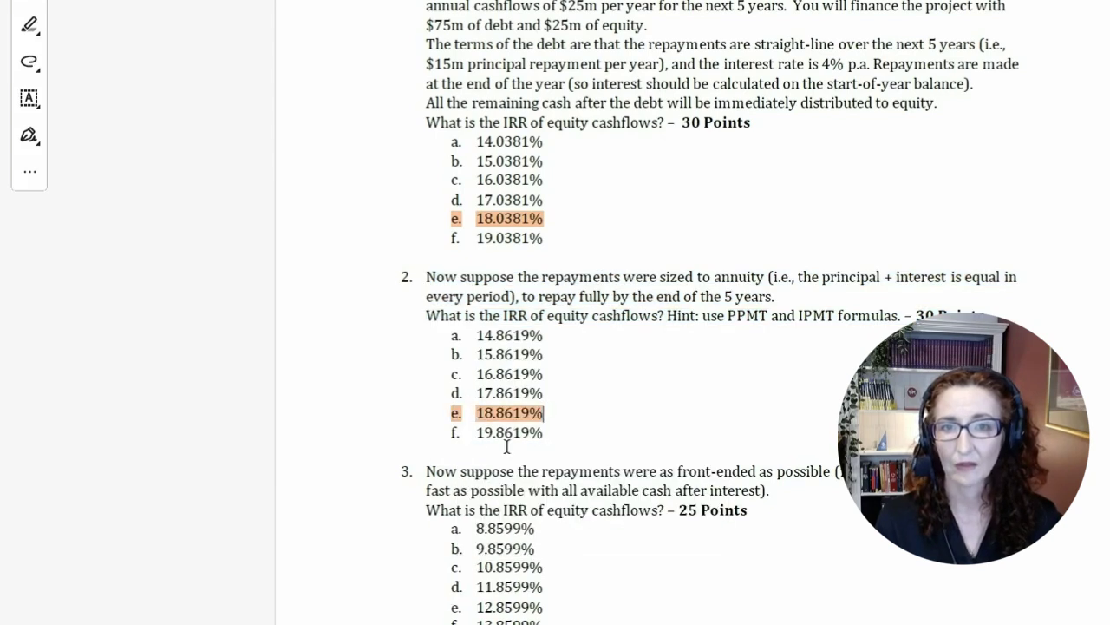
Select and copy the full text of question 3, then return to Excel.
scroll(553, 346, "down", 3)
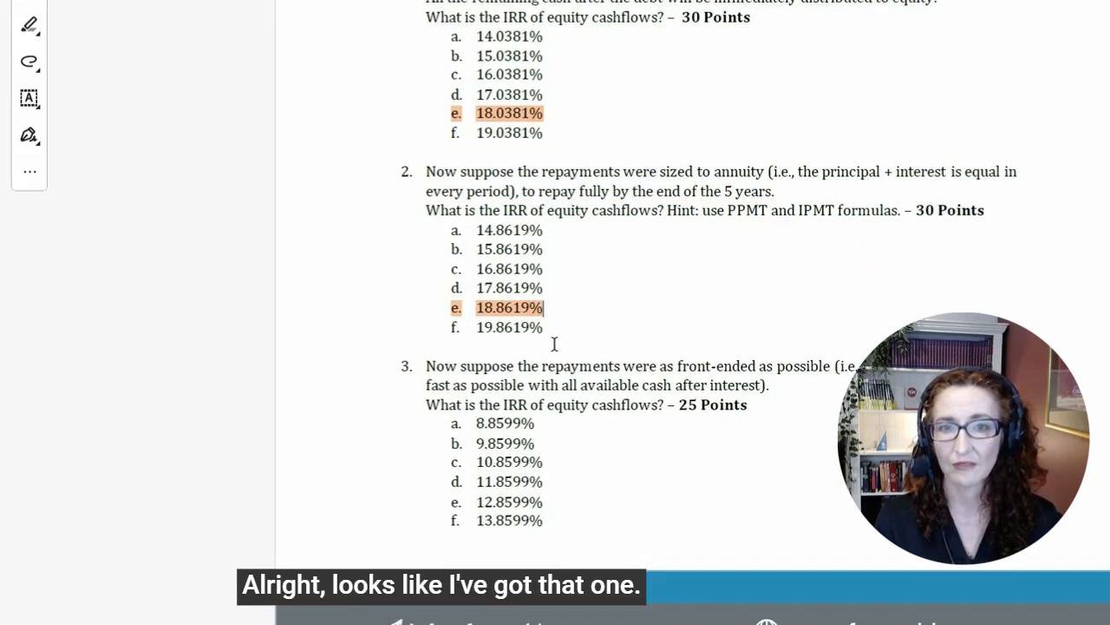
scroll(554, 342, "down", 1)
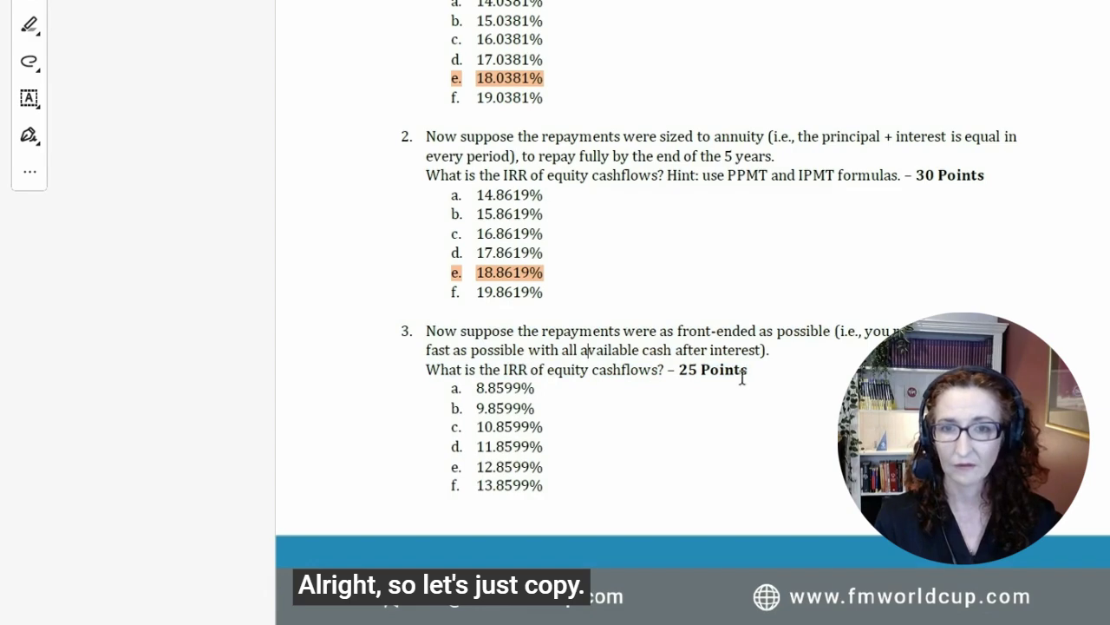
left_click_drag(742, 373, 426, 330)
key("alt+Tab")
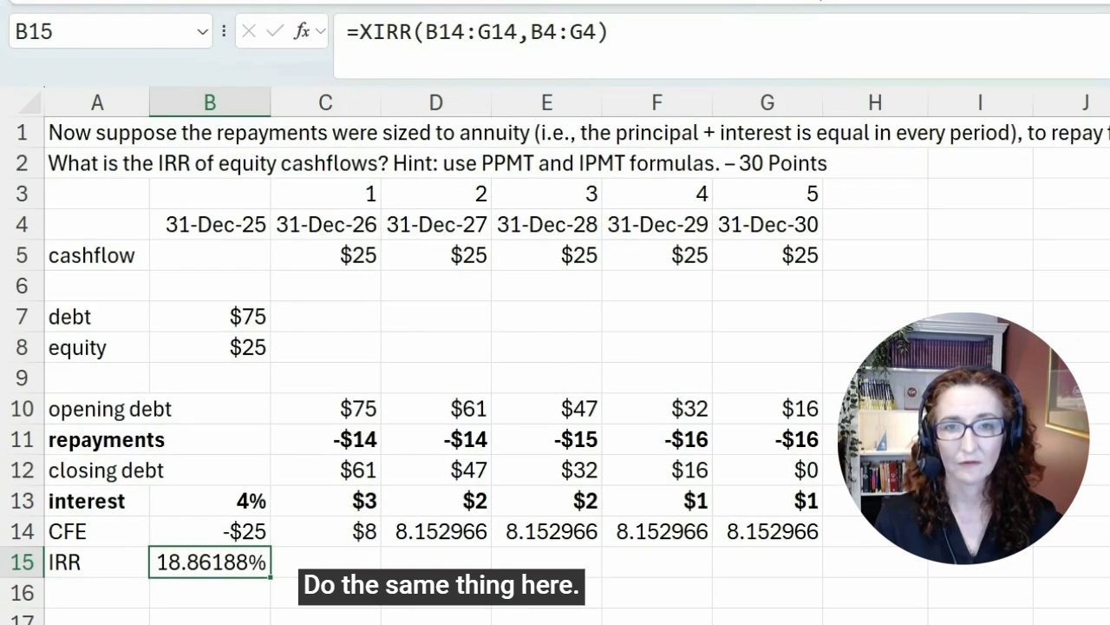
Replace the old question in cell A1 with the pasted question 3 text.
left_click(91, 137)
key("Delete")
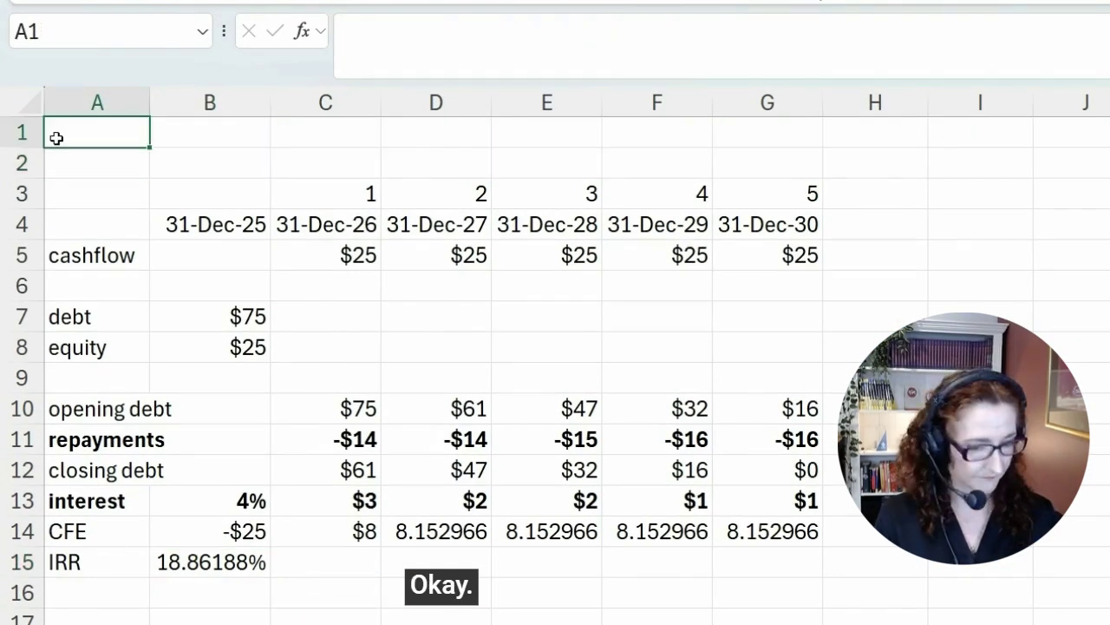
key("ctrl+v")
left_click(372, 163)
left_click(118, 140)
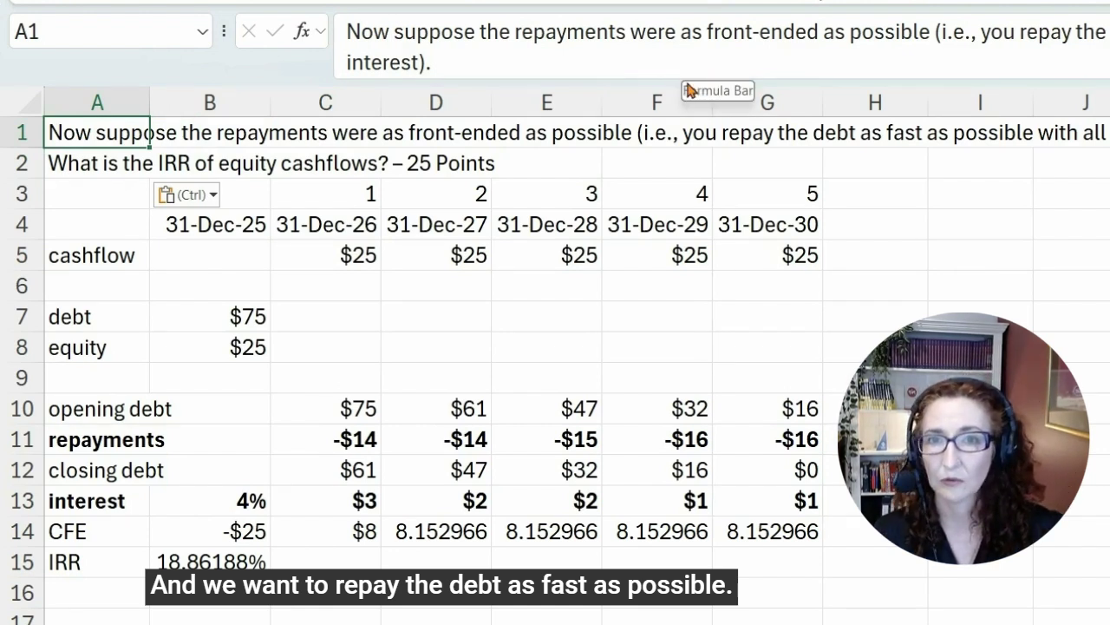
Select the repayments row from C11 and start editing C11's PPMT formula.
left_click(345, 441)
key("ctrl+shift+Right")
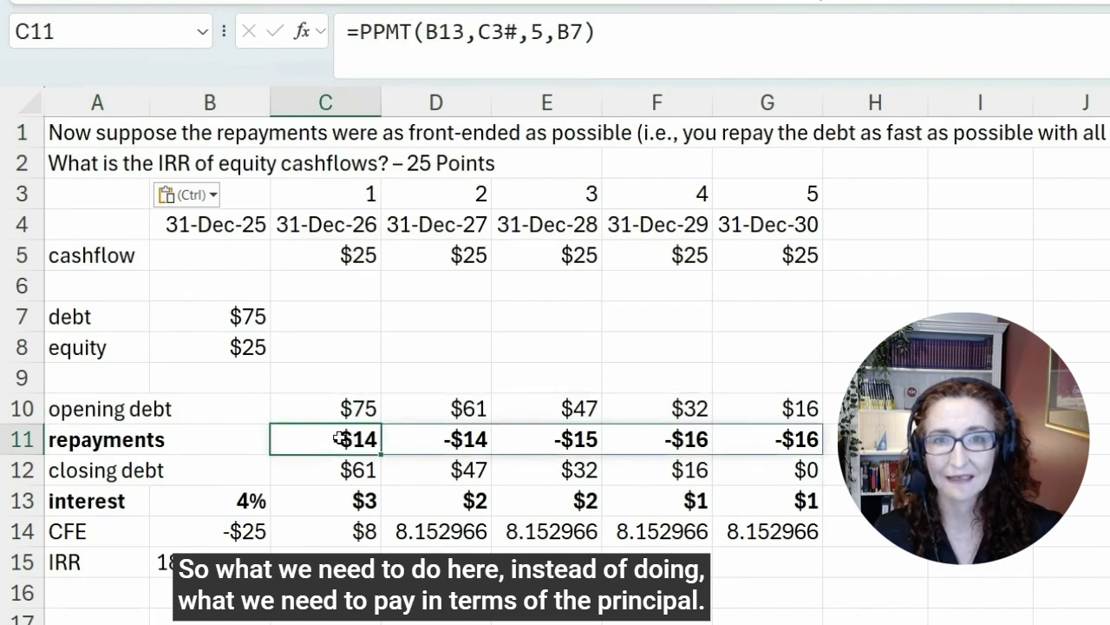
key("F2")
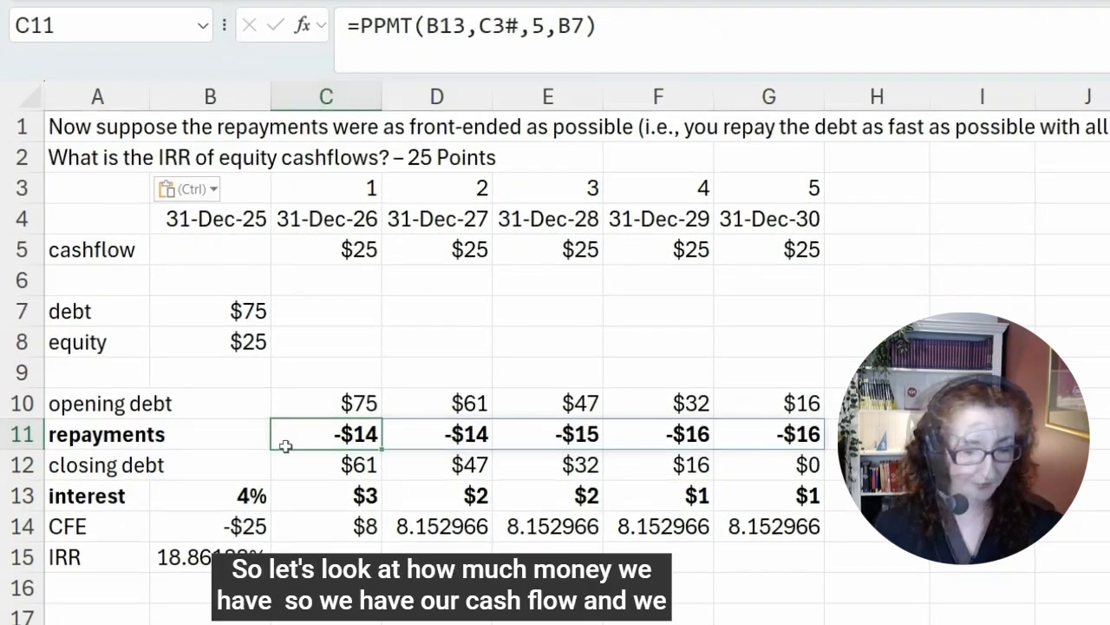
Enter the repayment formula =C5:G5-C13# in C11.
type("=")
left_click_drag(353, 242, 788, 241)
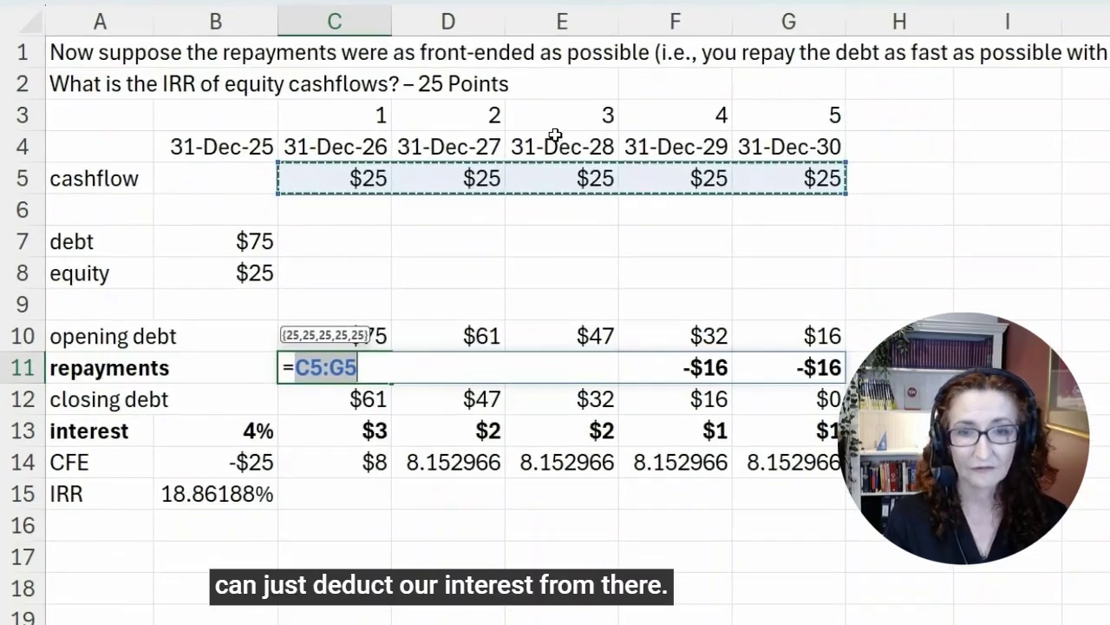
type("-")
left_click_drag(379, 399, 768, 397)
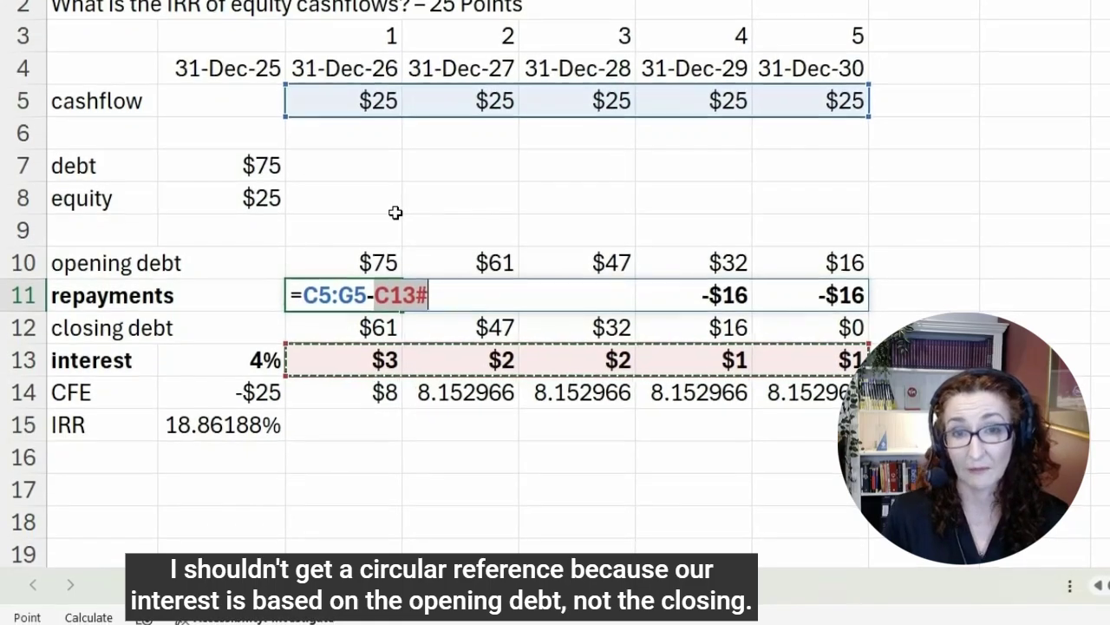
key("Return")
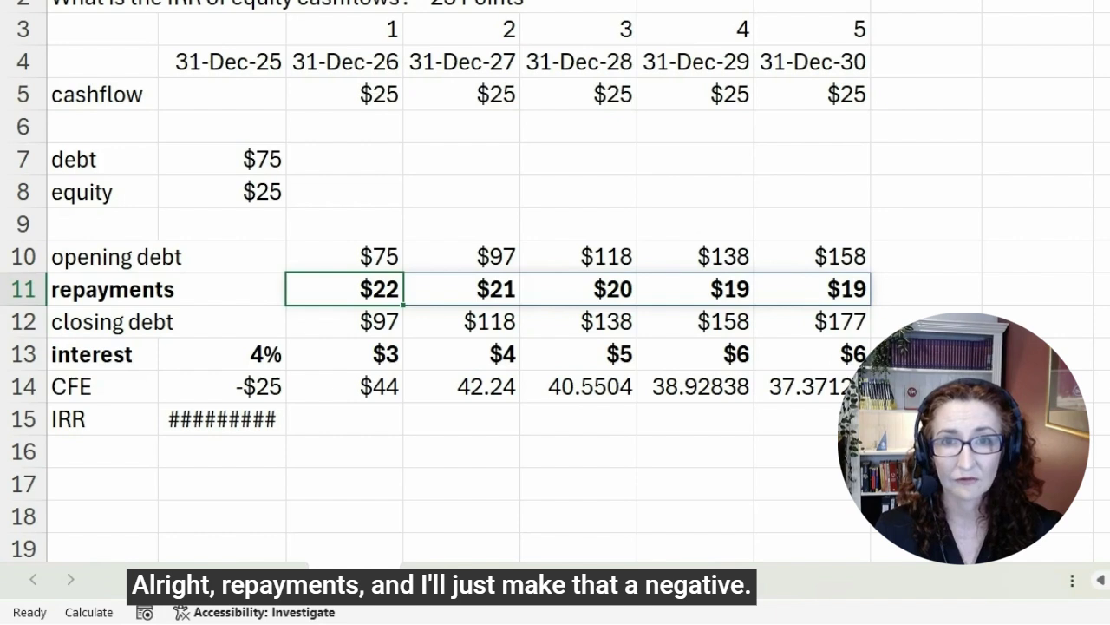
Negate the C11 formula to =-C5:G5-C13# so repayments show as negatives.
key("F2")
key("Home")
key("Right")
type("-")
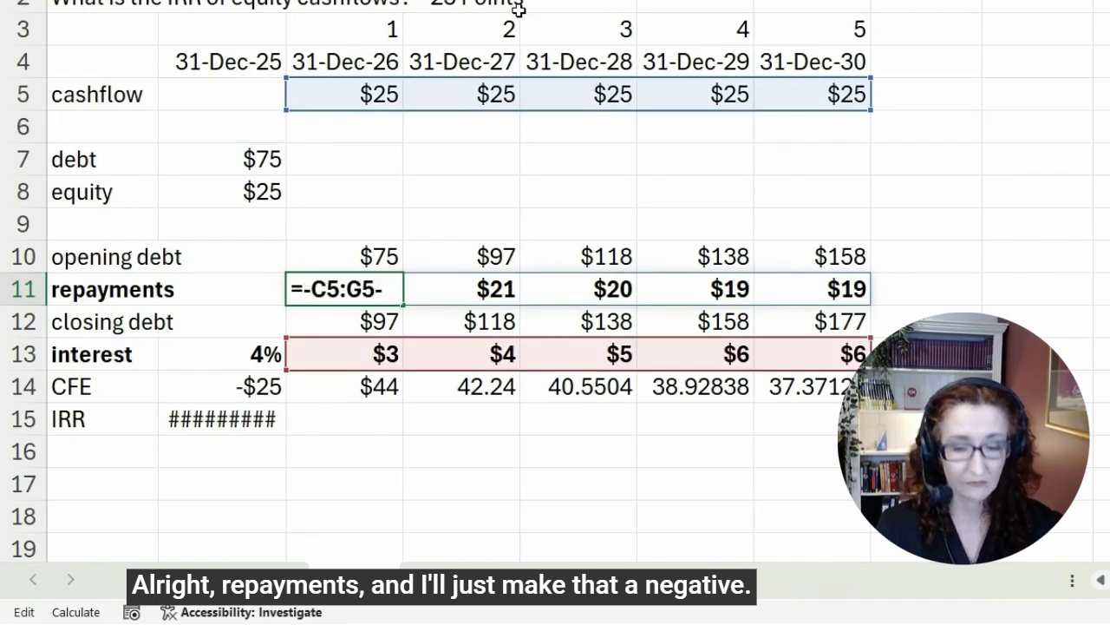
key("Return")
Check the closing debt balances and each year's repayment in C11:G11.
key("Right")
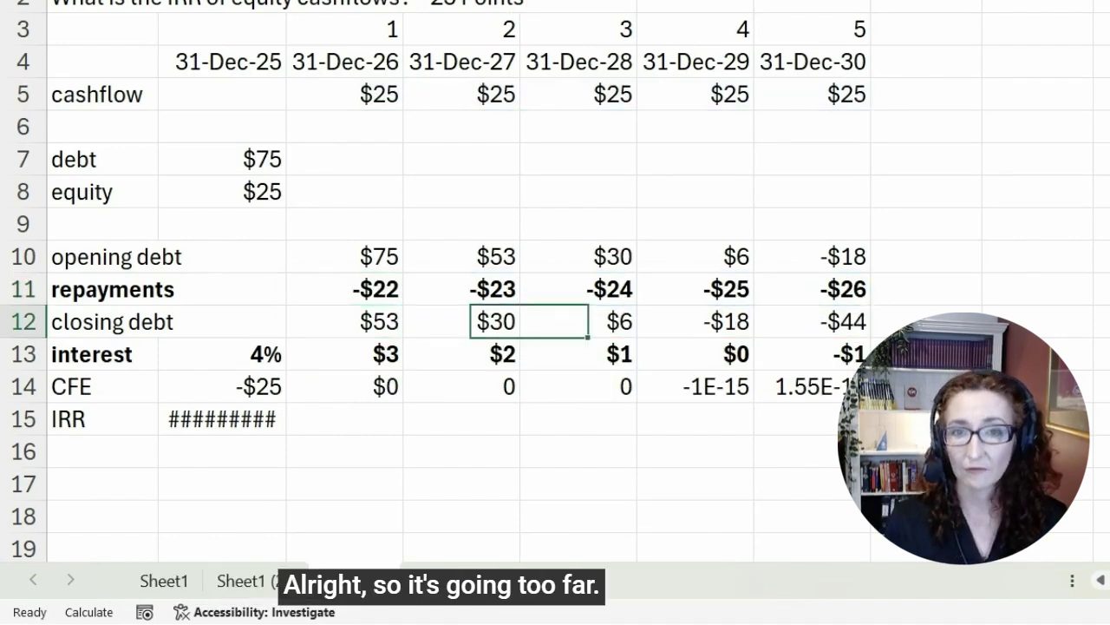
key("Right")
key("Right")
key("Right")
key("Left")
key("Left")
key("Left")
key("Left")
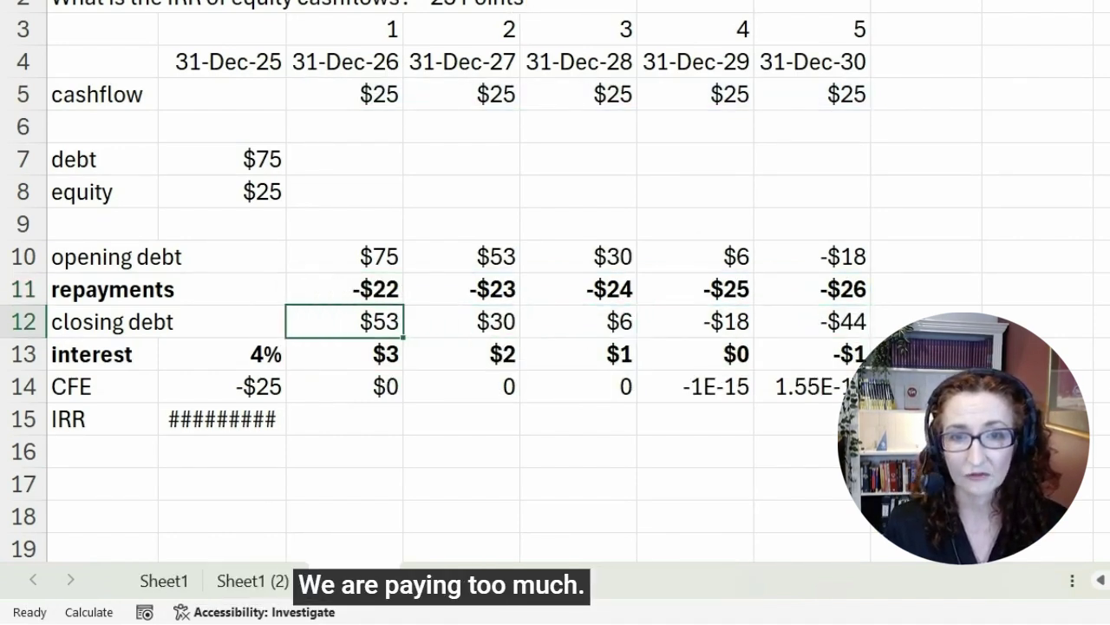
key("Up")
key("ctrl+shift+Right")
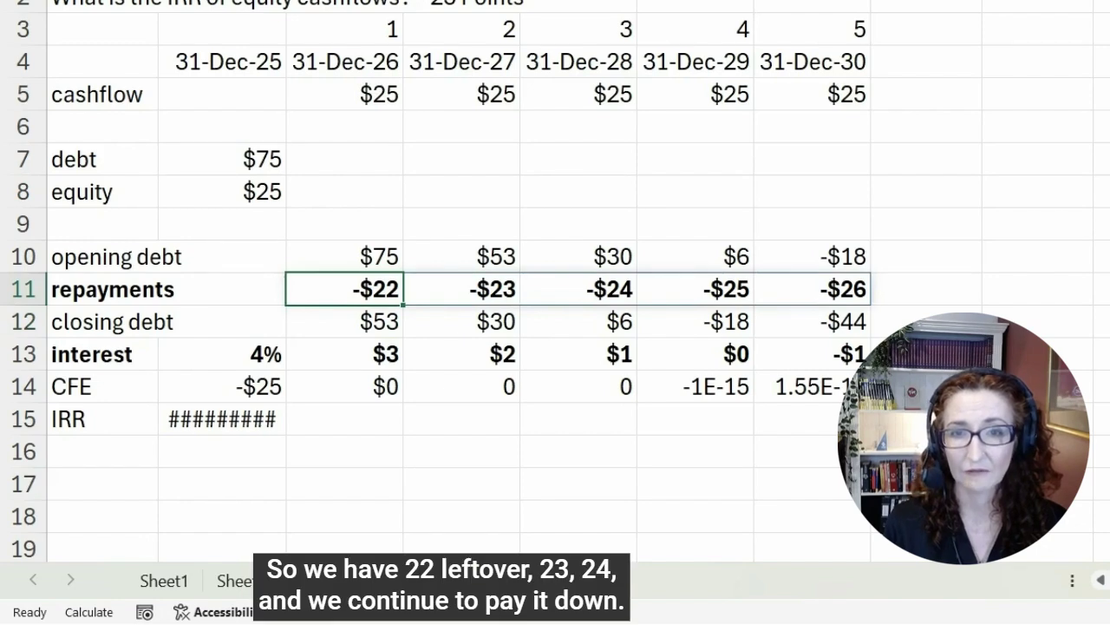
key("Tab")
key("Tab")
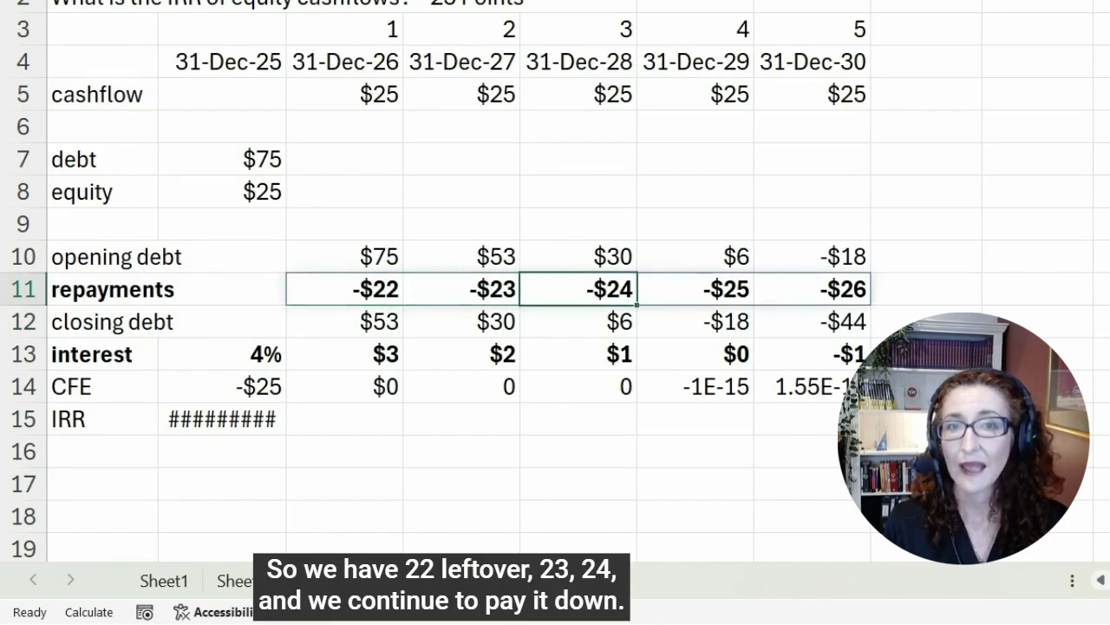
key("Tab")
key("Tab")
key("Tab")
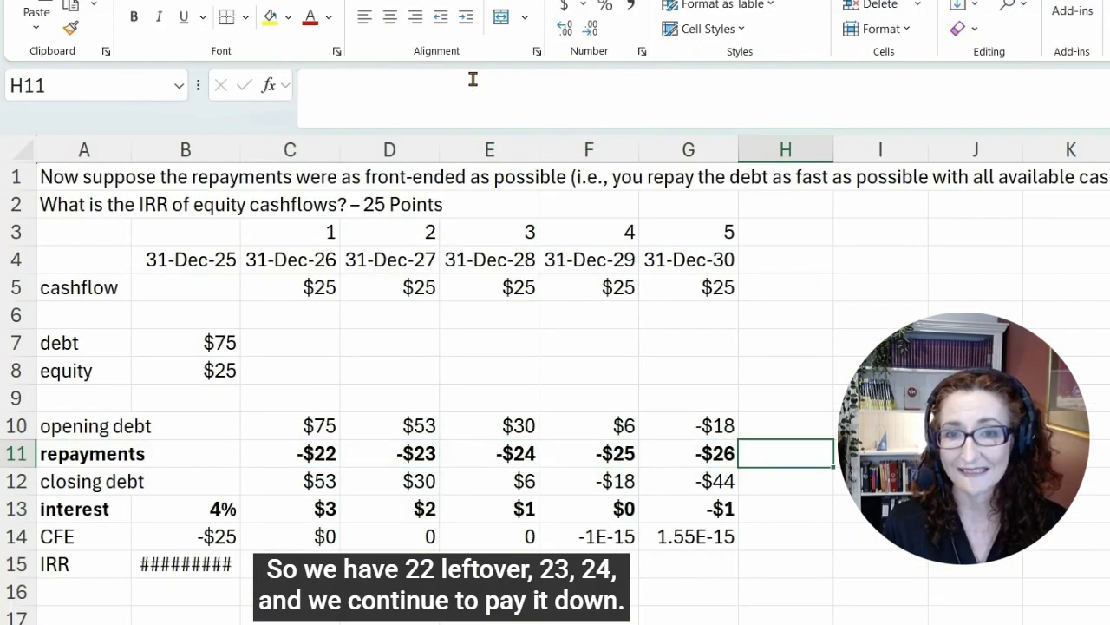
key("Left")
key("Left")
Rewrite C11 as =-MIN(C10:G10, …) to cap repayments at opening debt.
key("shift+Tab")
key("shift+Tab")
key("shift+Tab")
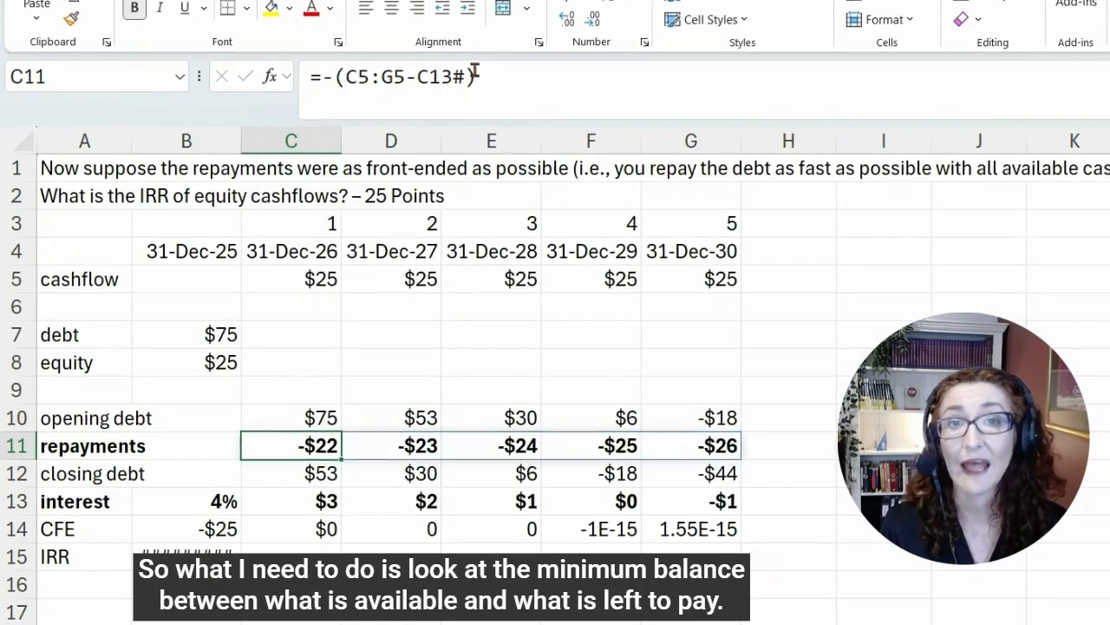
key("Up")
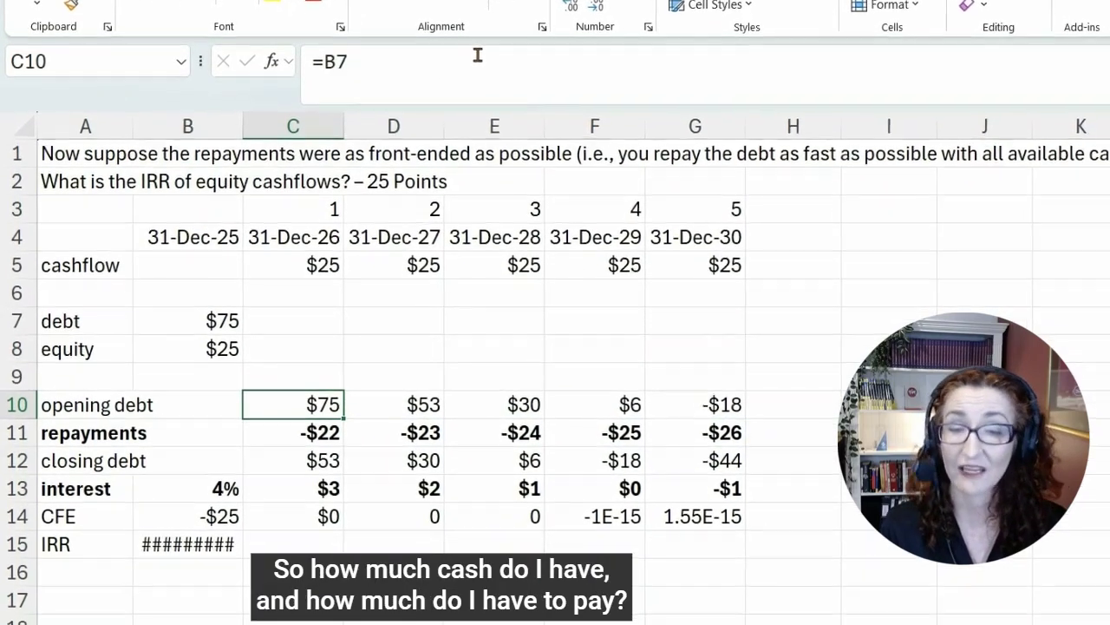
key("Down")
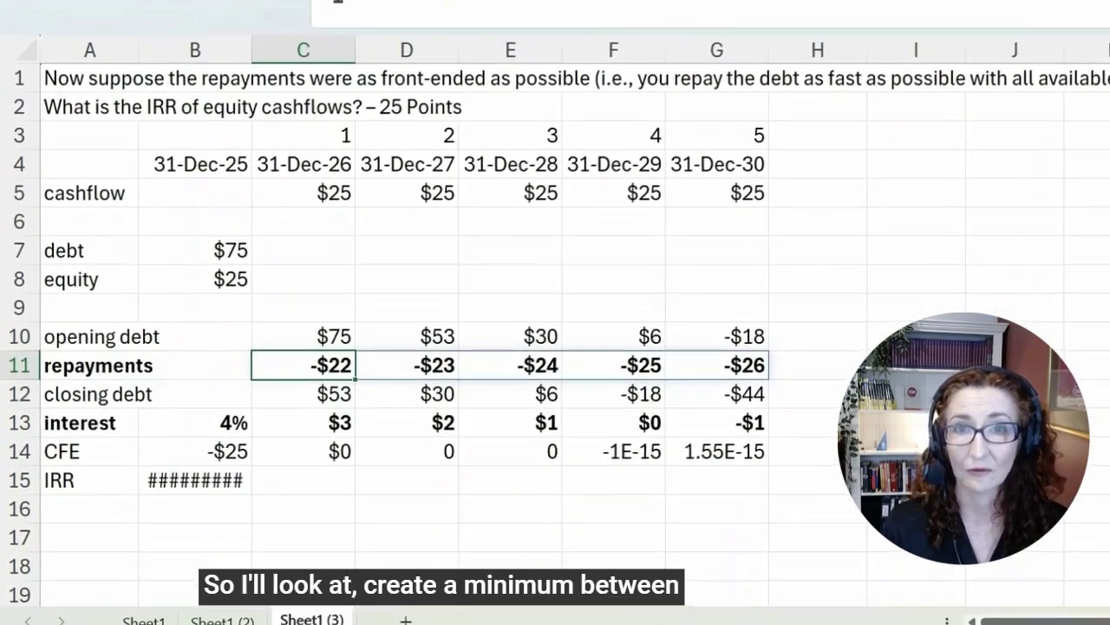
key("F2")
type("min((C5:")
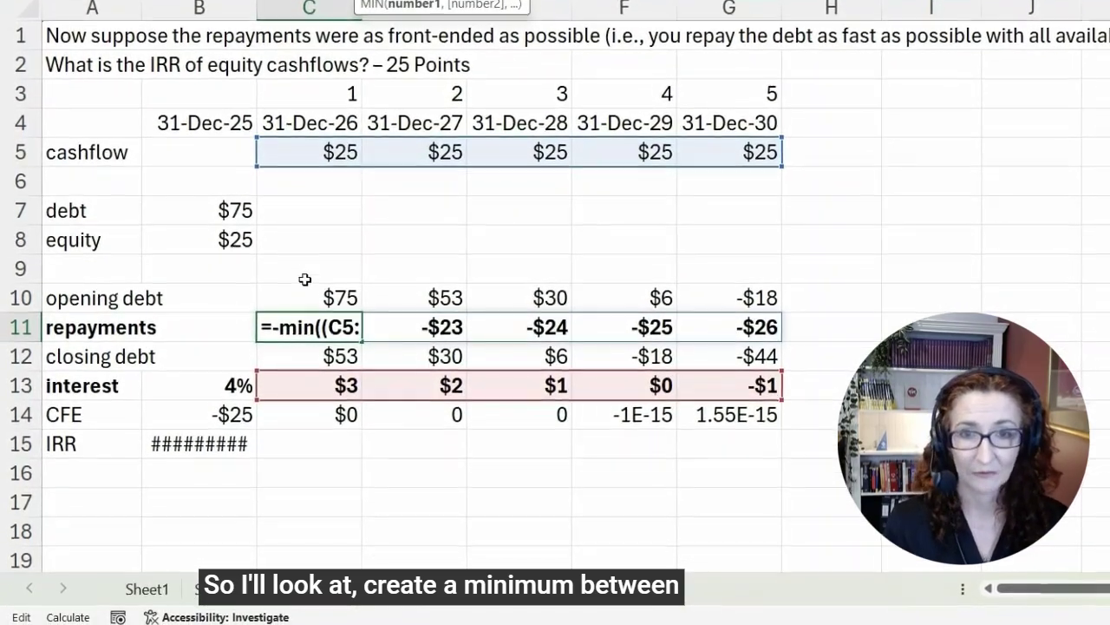
left_click_drag(330, 301, 724, 290)
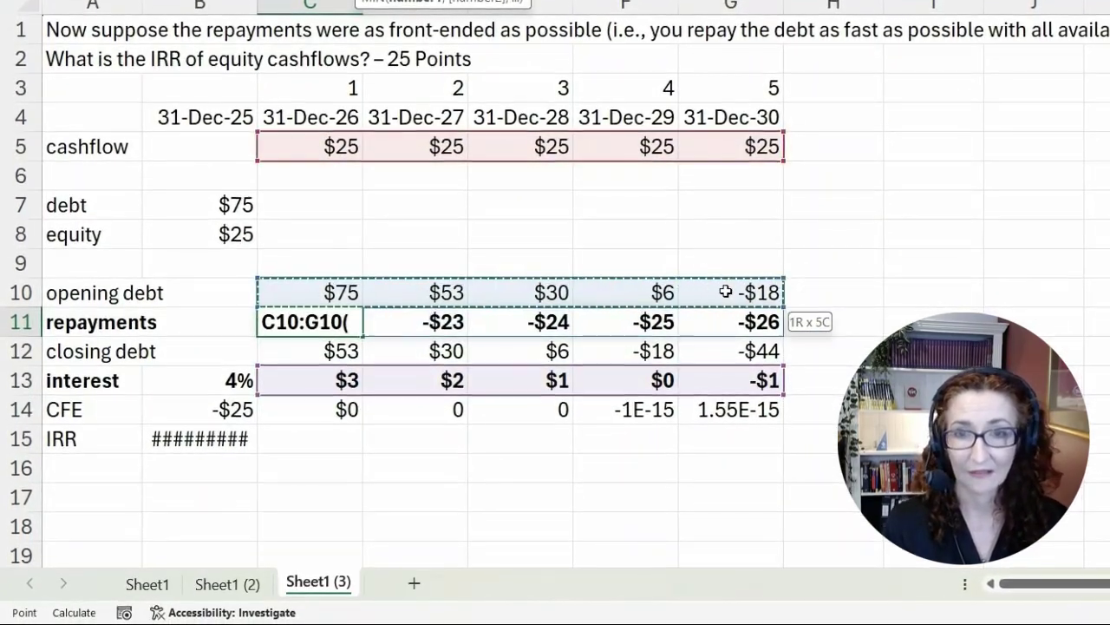
type(",")
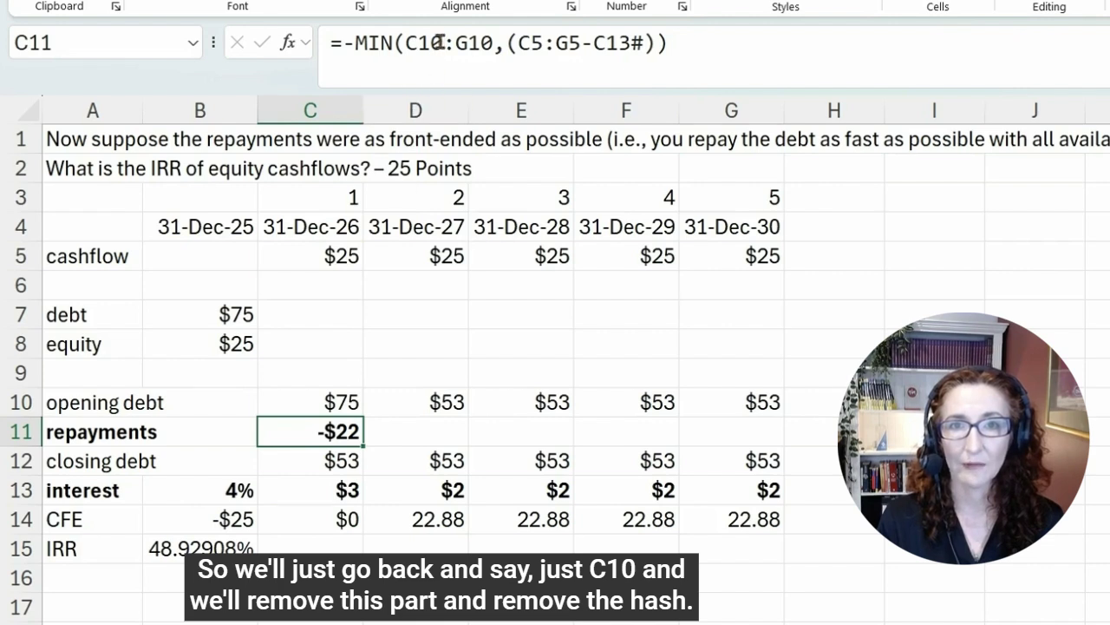
Trim the C11 formula to single-cell references: =-MIN(C10,(C5-C13)).
left_click(440, 41)
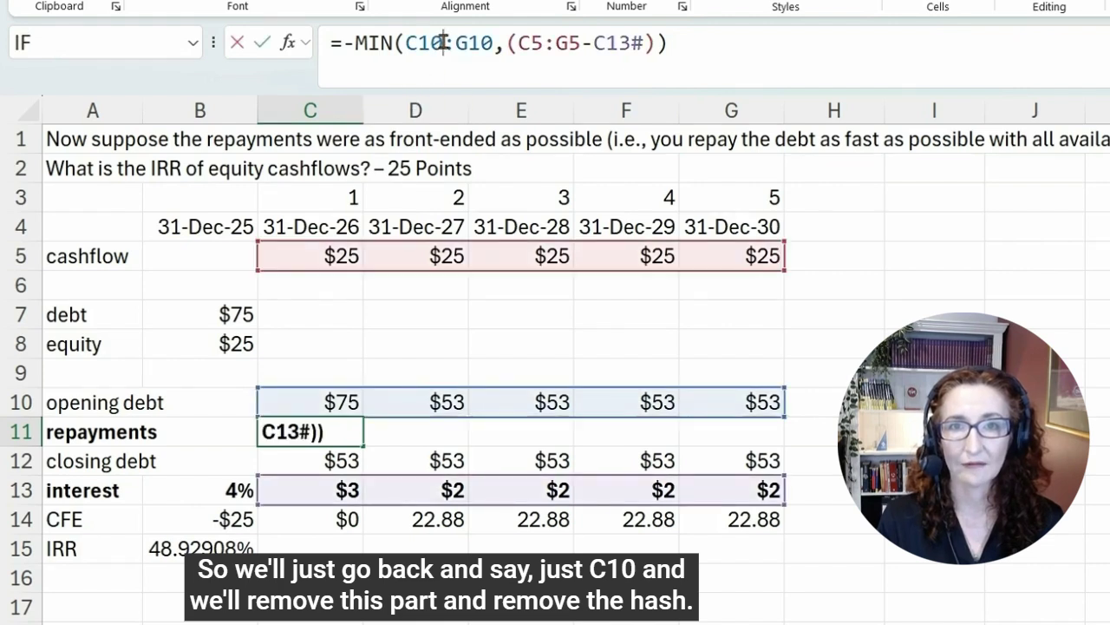
left_click_drag(442, 42, 496, 44)
key("BackSpace")
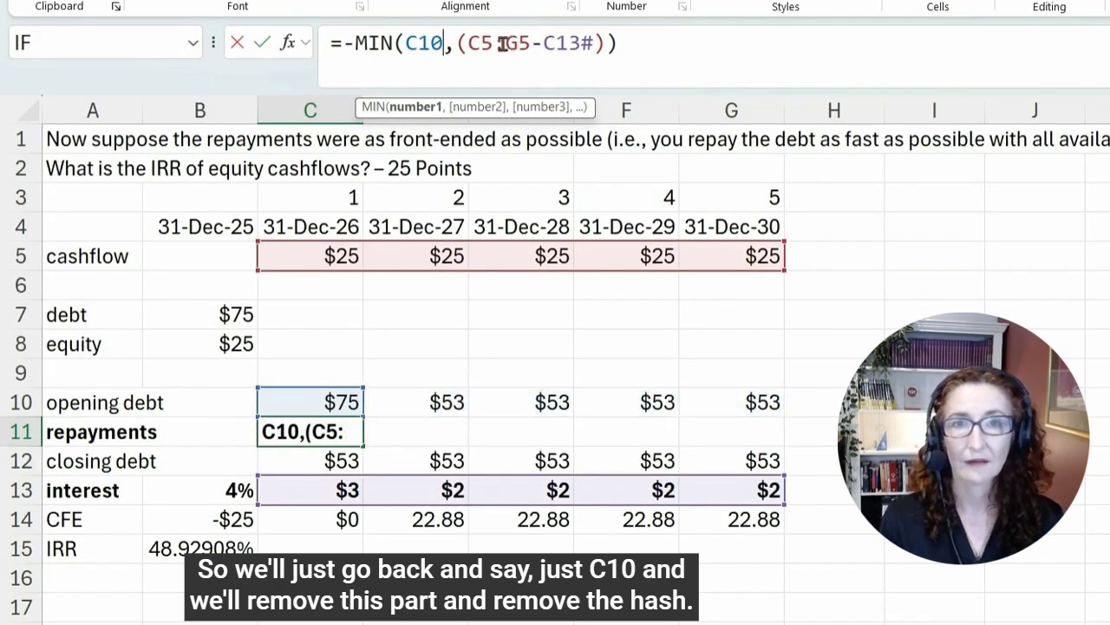
left_click_drag(493, 42, 525, 36)
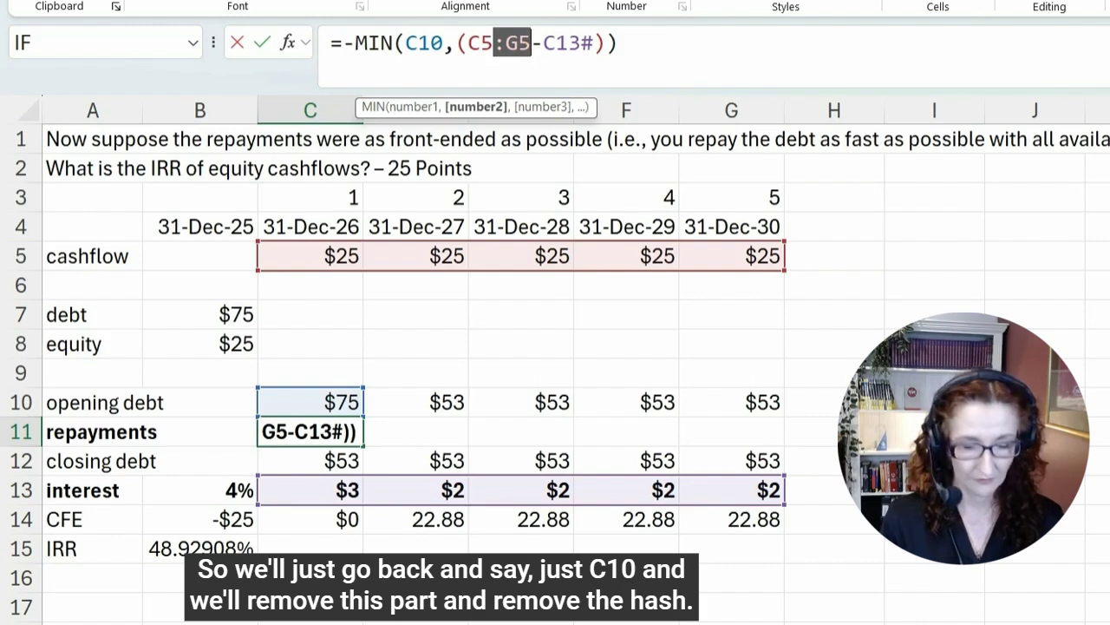
key("BackSpace")
left_click(559, 42)
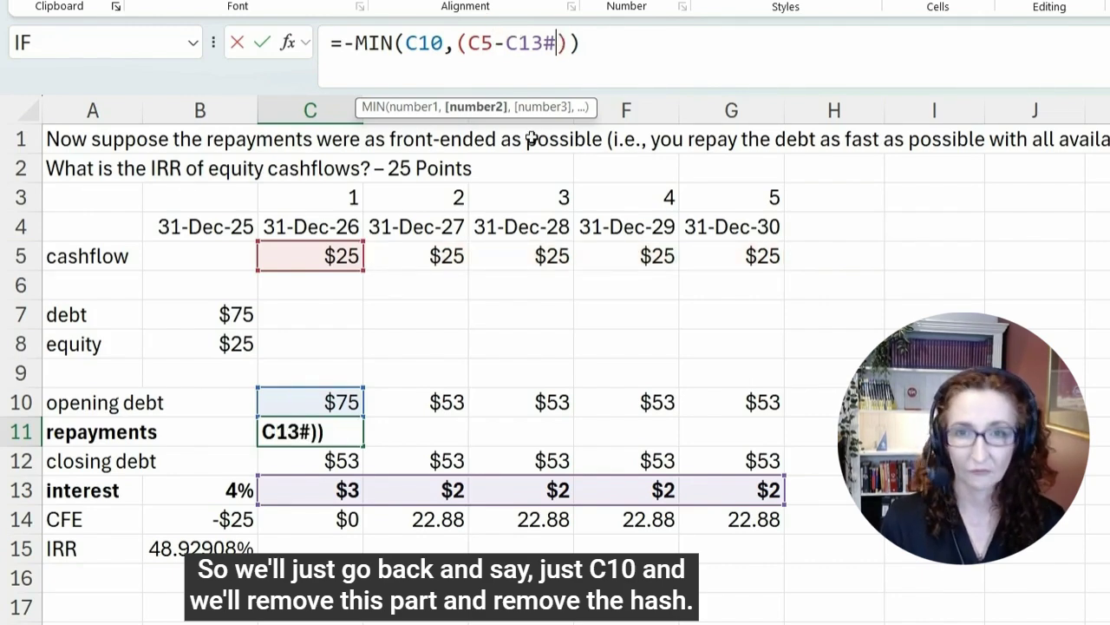
key("BackSpace")
key("Return")
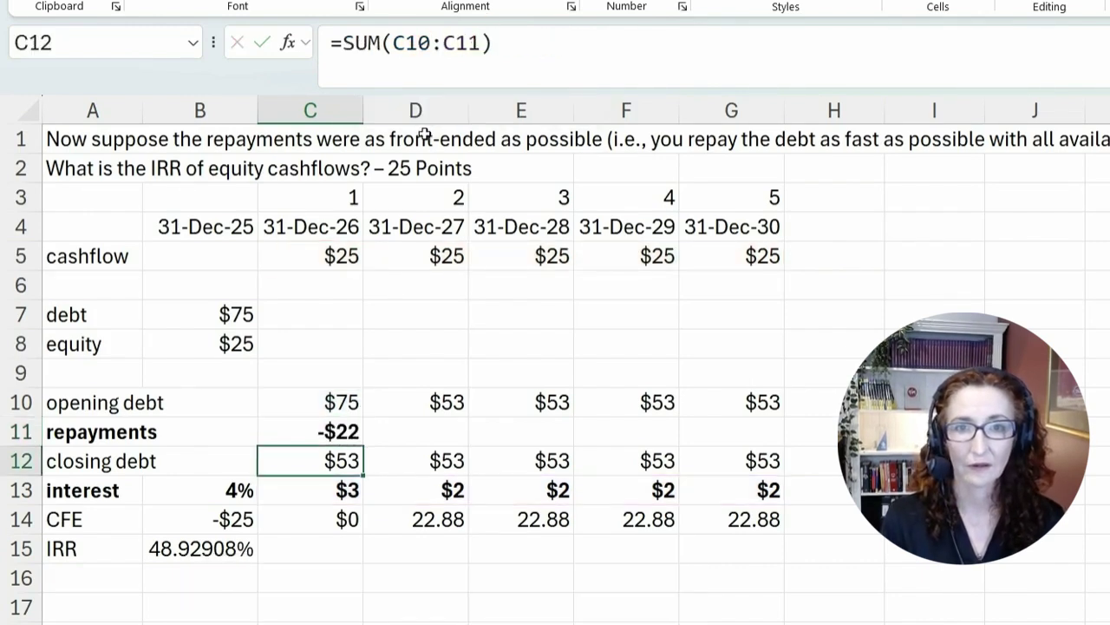
Verify C11's references and fill the repayment formula across to G11.
key("Up")
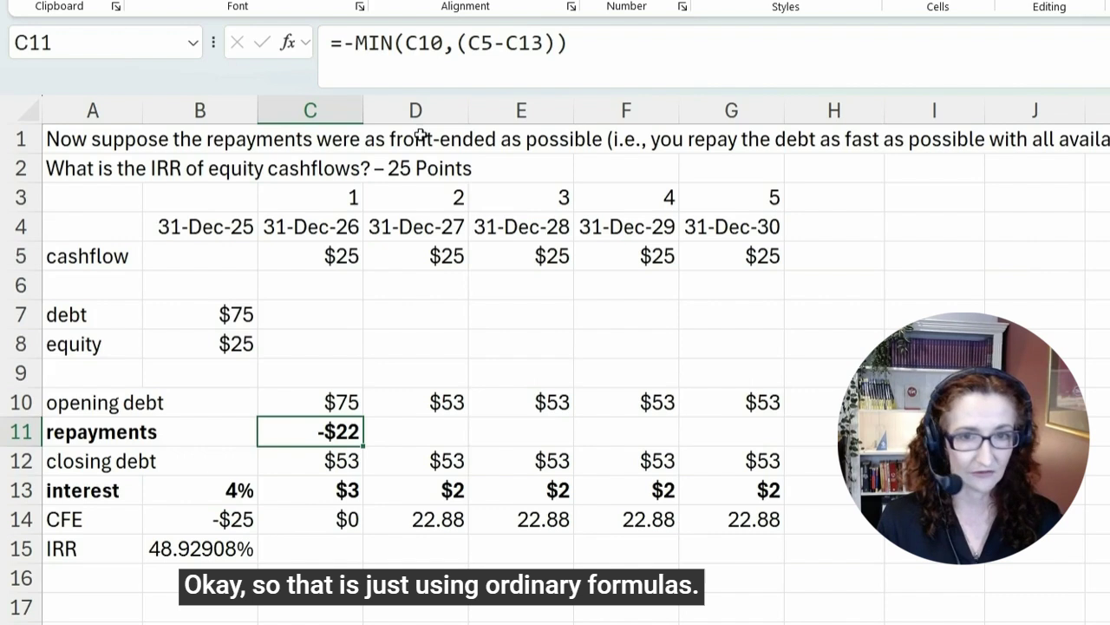
double_click(326, 431)
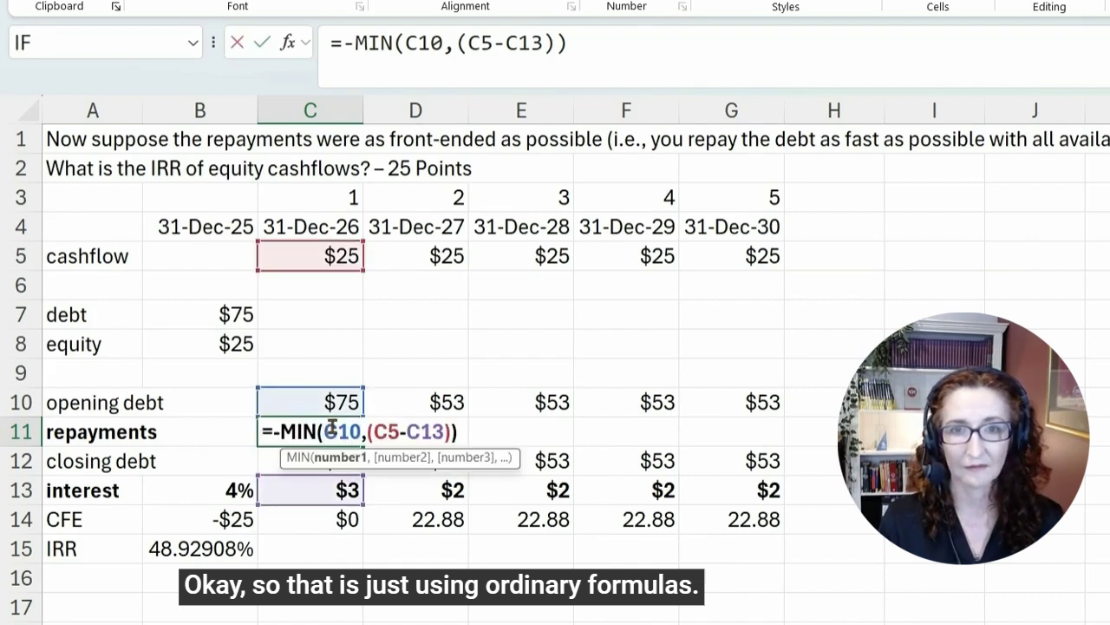
key("Escape")
left_click_drag(365, 445, 757, 438)
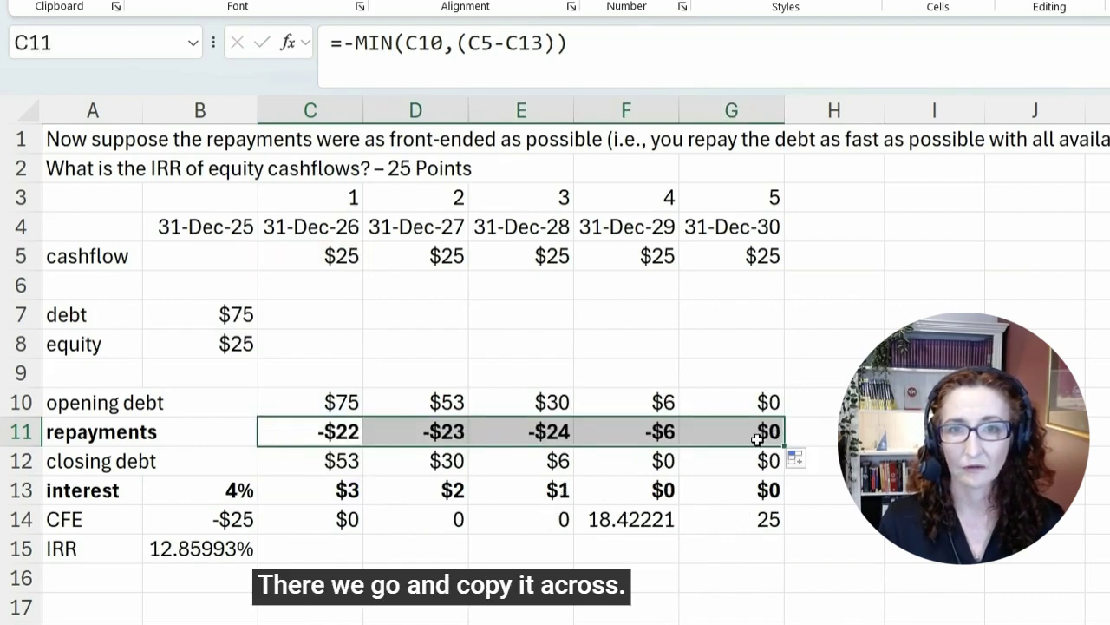
Check the year-4 and year-5 repayment and closing debt, and select the CFE row.
left_click(625, 425)
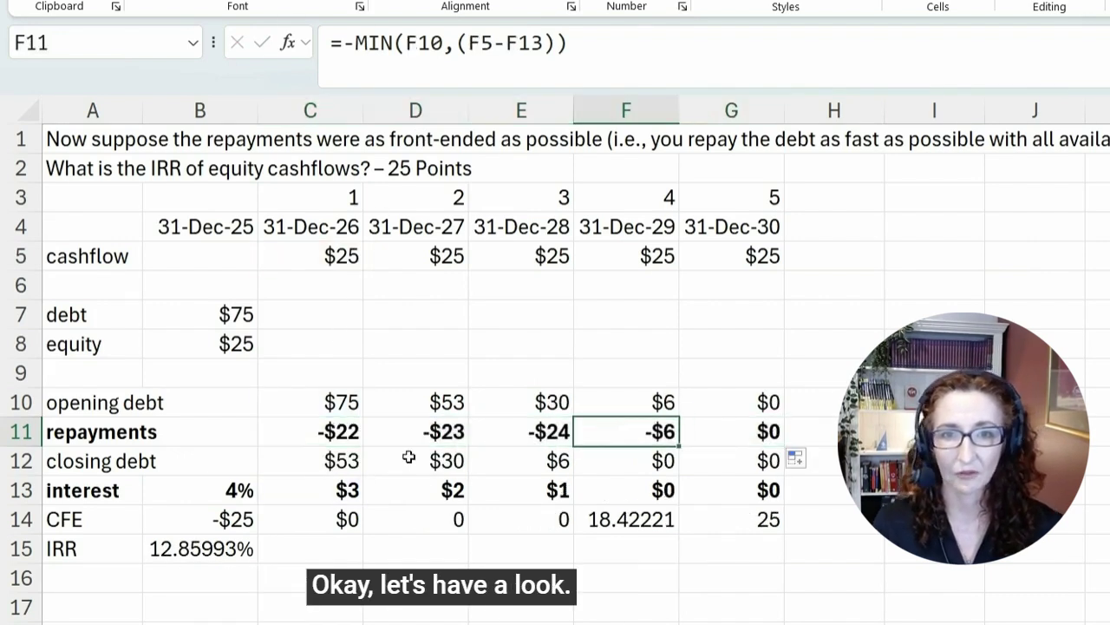
left_click(642, 460)
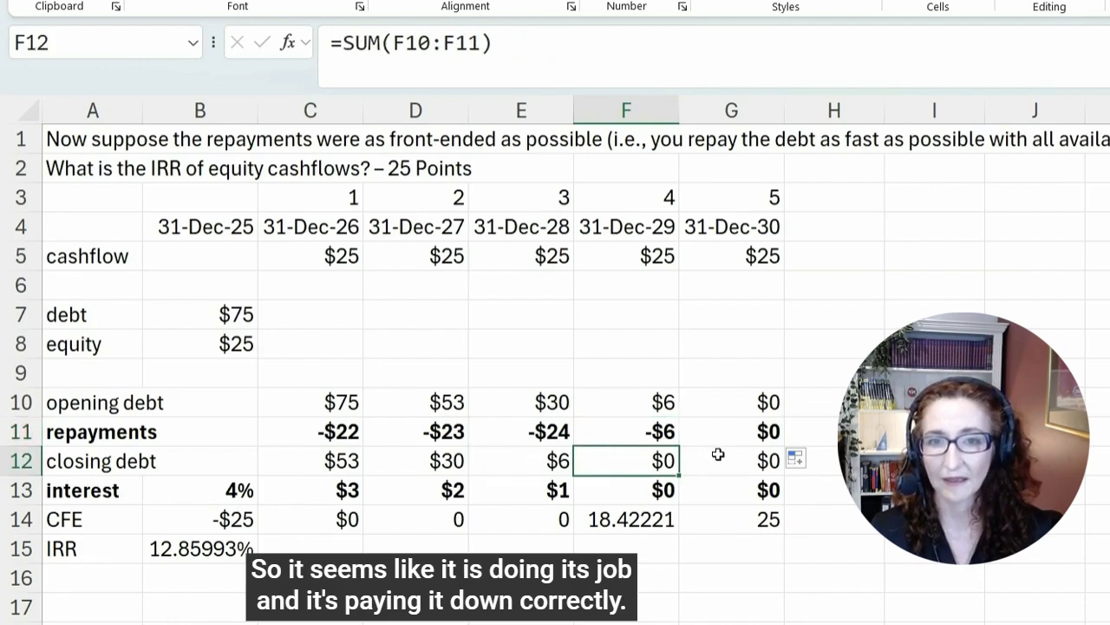
left_click(718, 453)
left_click_drag(350, 517, 738, 512)
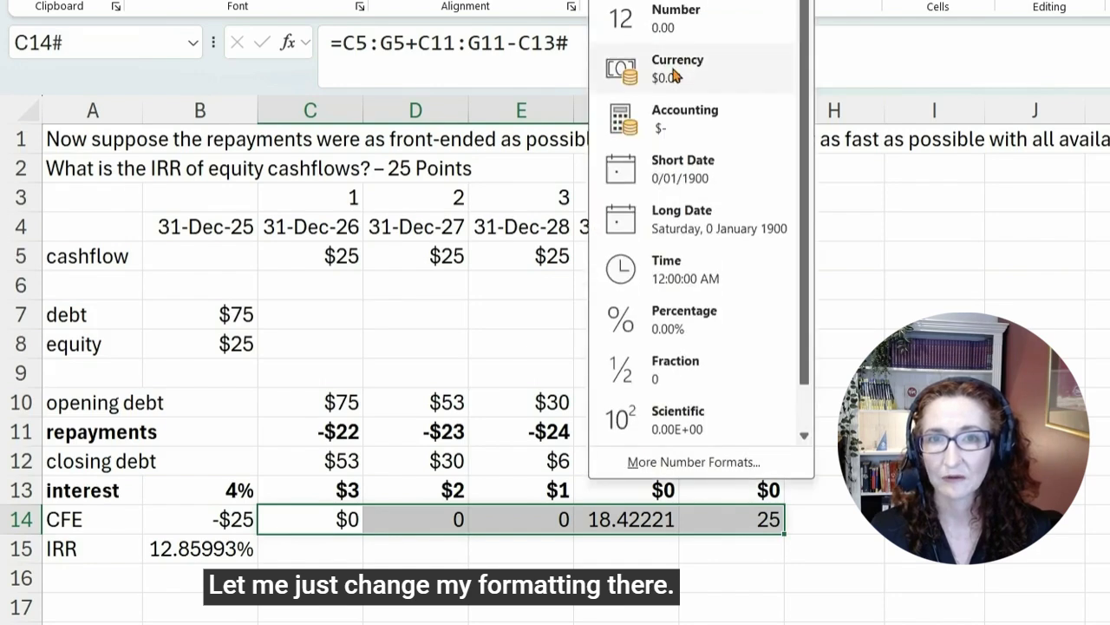
Format the CFE row as Currency and review years 1–5, from $0.00 to $25.00.
left_click(673, 76)
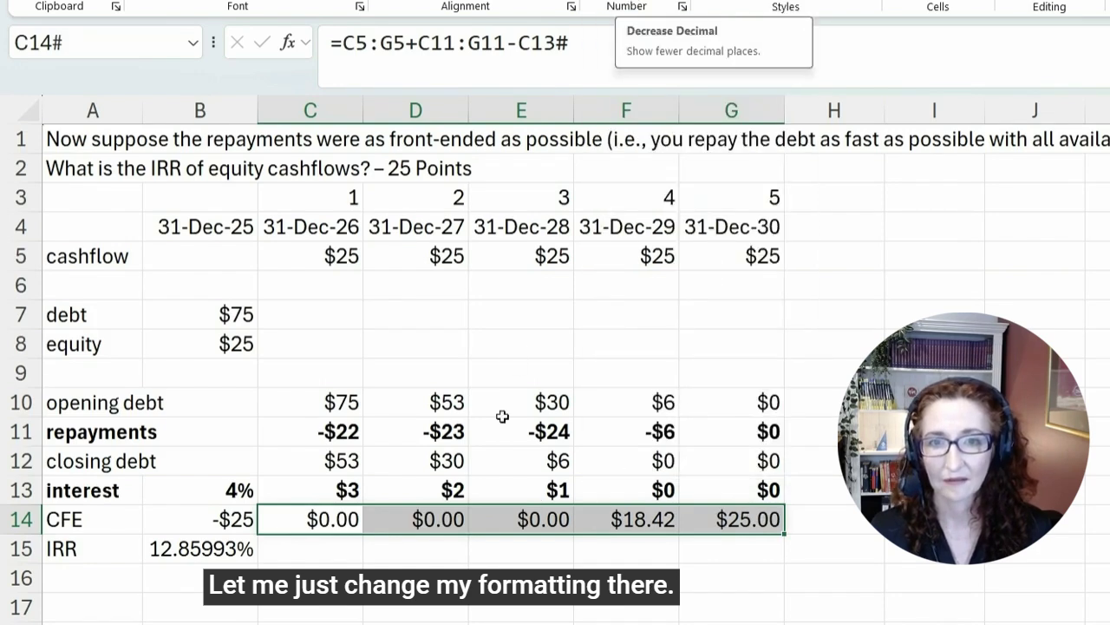
left_click(356, 519)
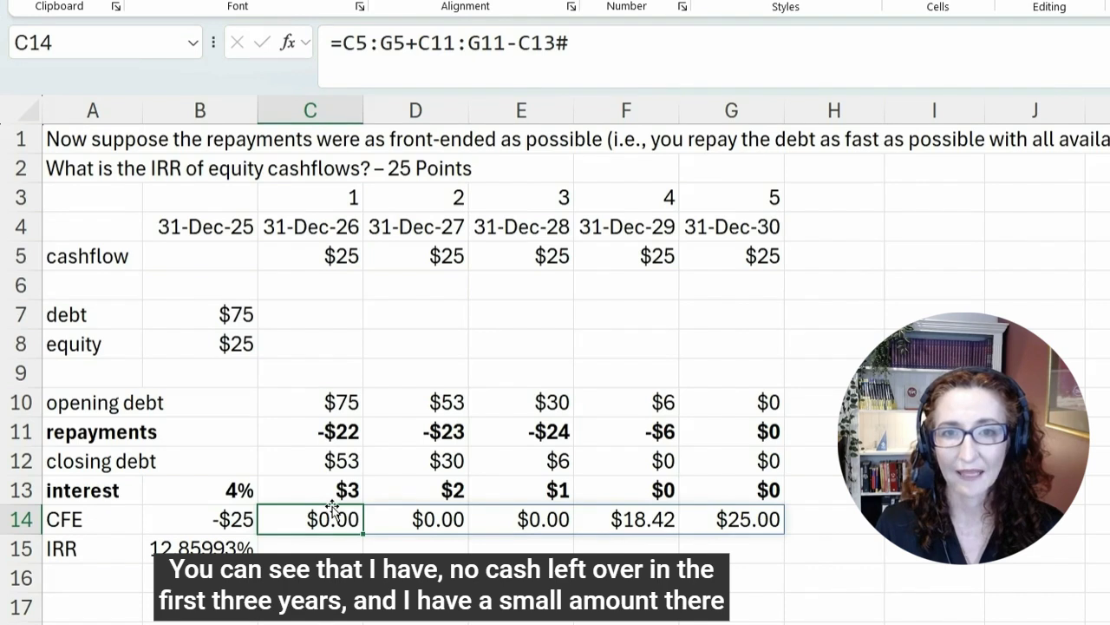
left_click(409, 512)
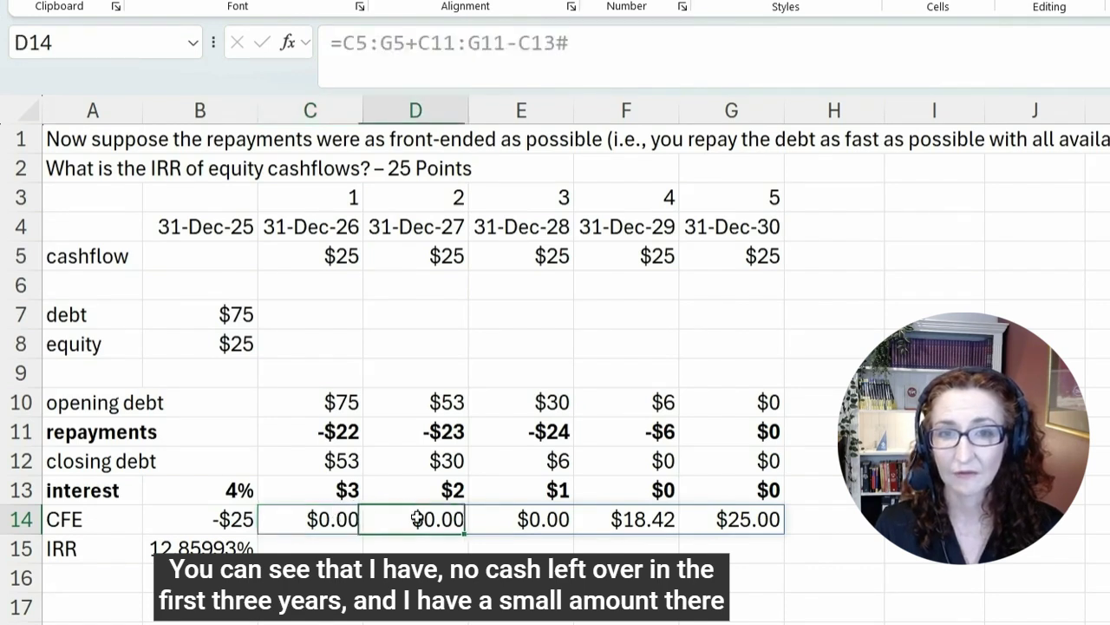
left_click(510, 515)
left_click(626, 519)
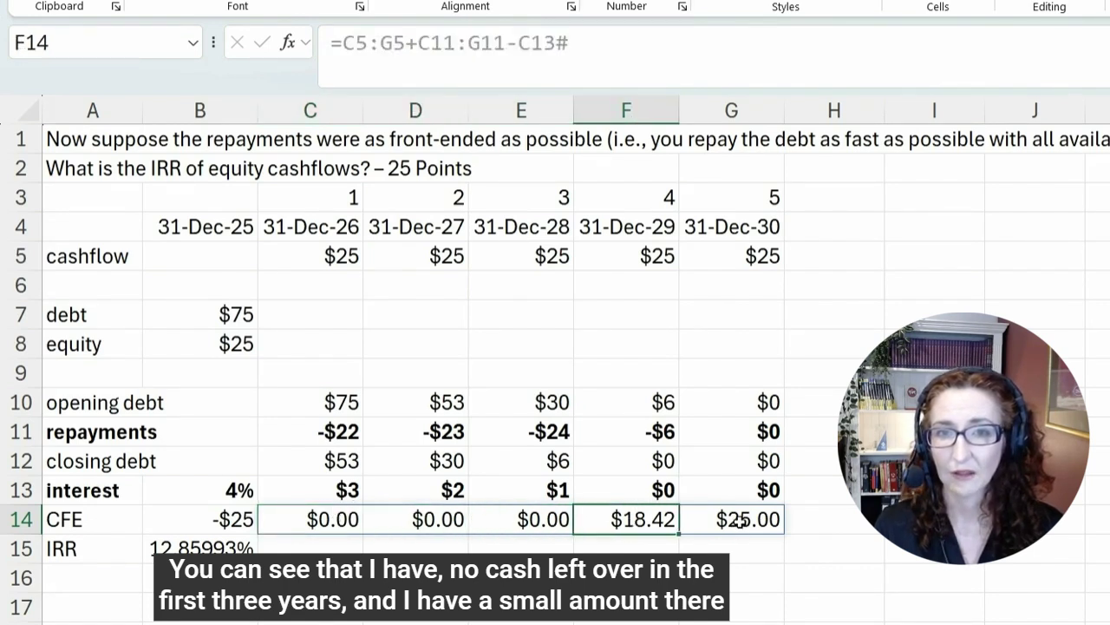
left_click(744, 512)
Check the year-4 and year-5 interest and the XIRR result of 12.85993% in B15.
left_click(620, 478)
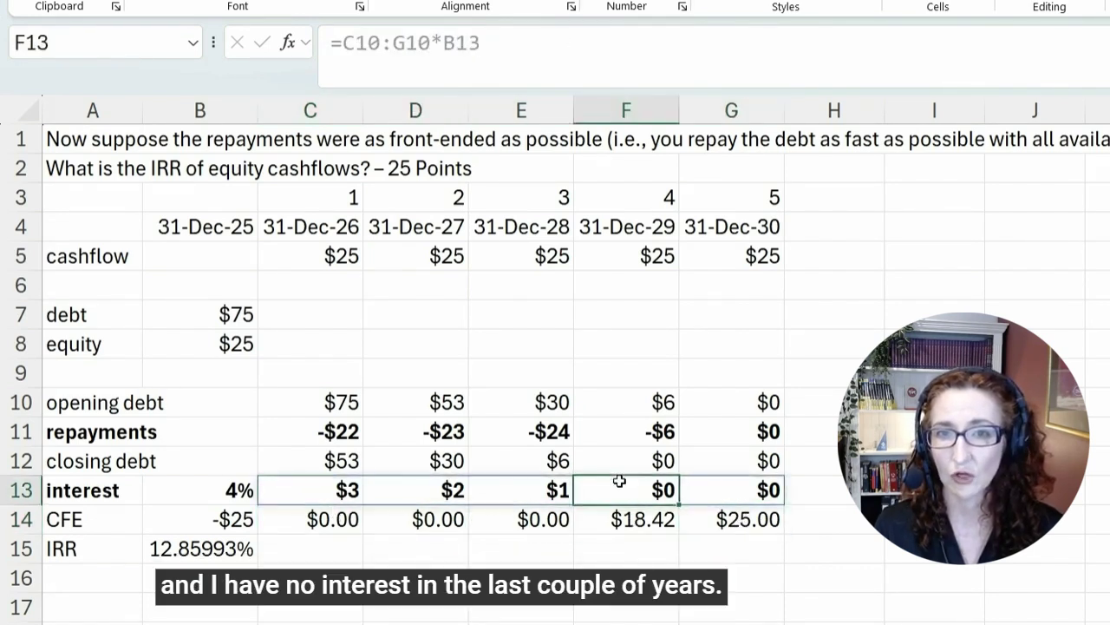
left_click(703, 490)
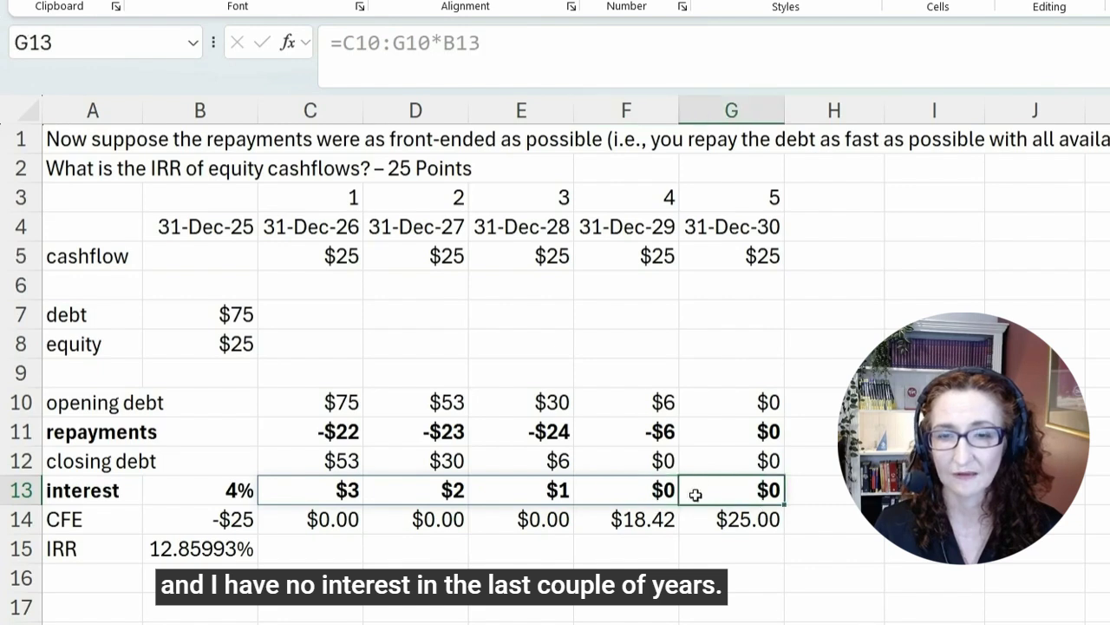
left_click(628, 519)
left_click(319, 515)
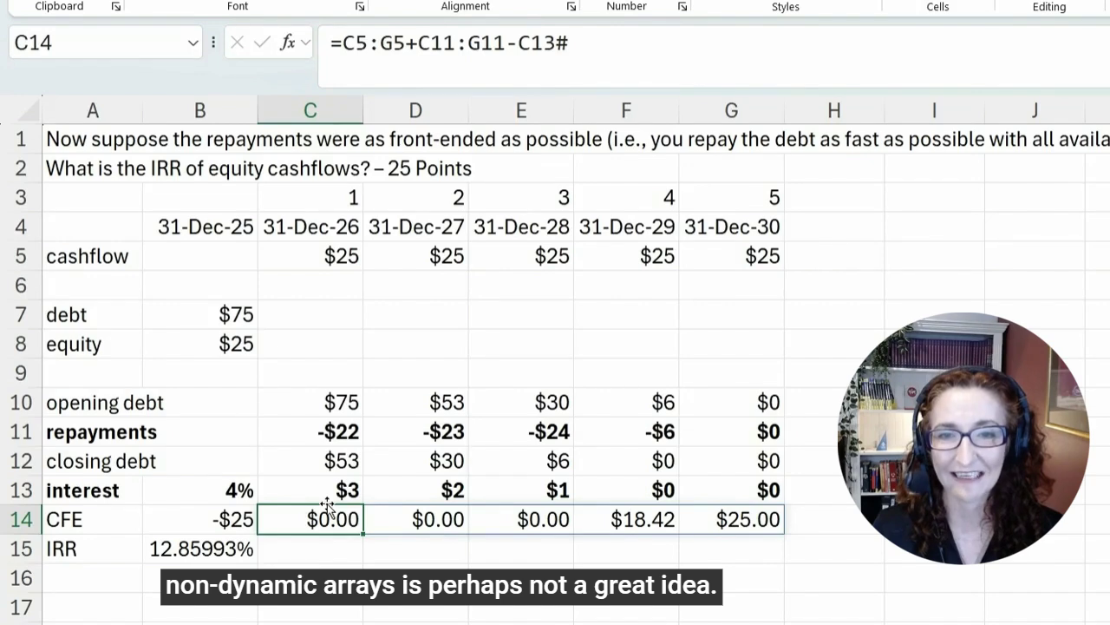
left_click(224, 554)
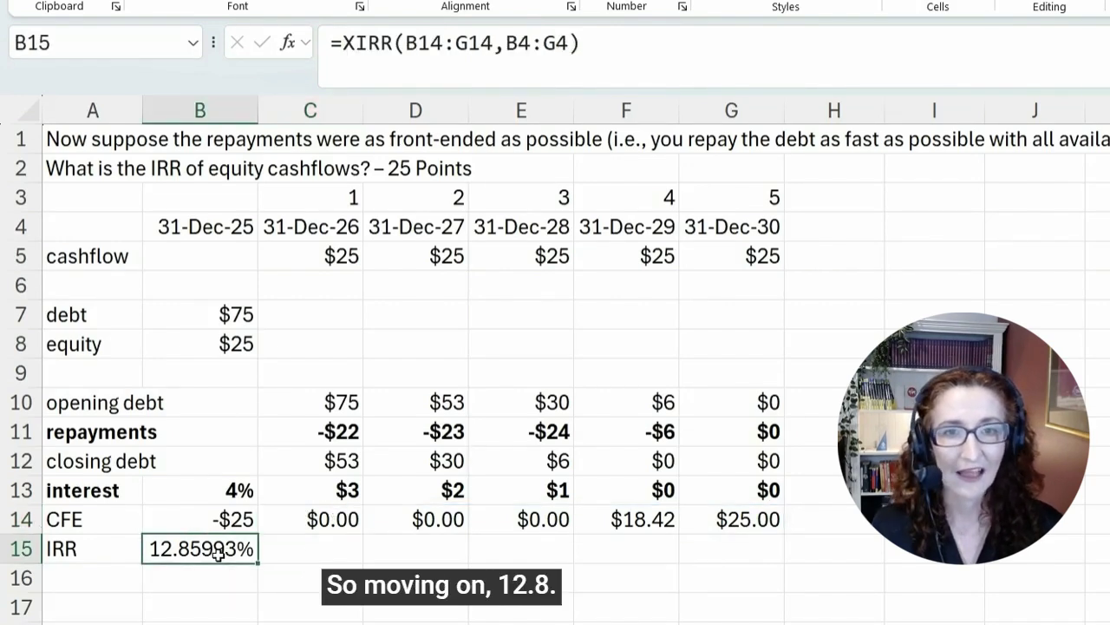
In the PDF, highlight option e, 12.8599%, under question 3, then return to Excel.
key("alt+Tab")
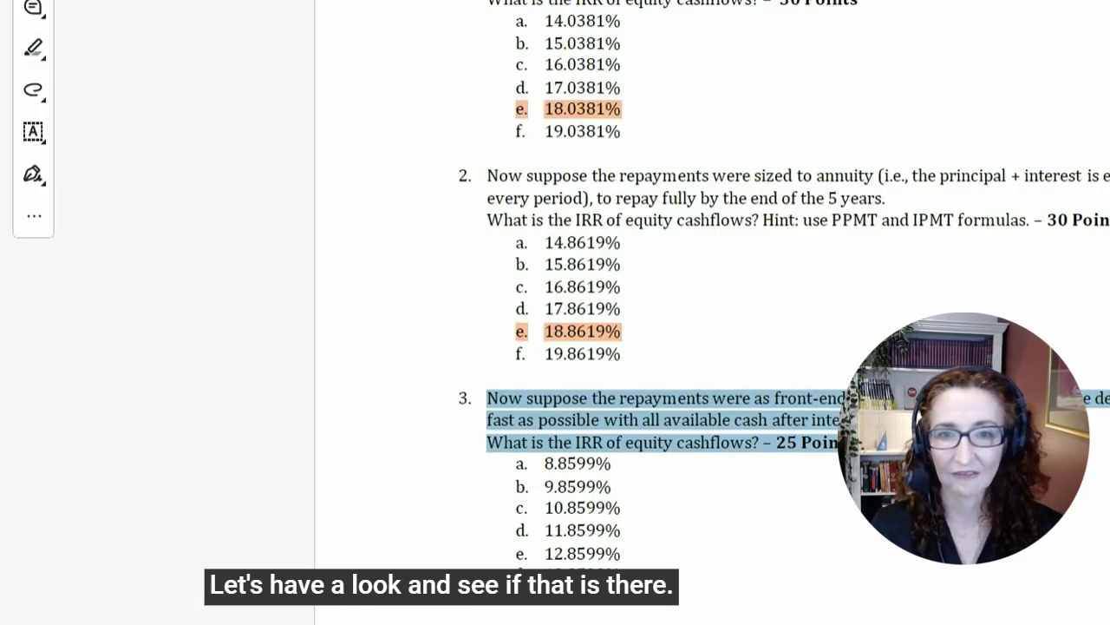
left_click(626, 555)
left_click_drag(627, 556, 543, 556)
left_click(621, 595)
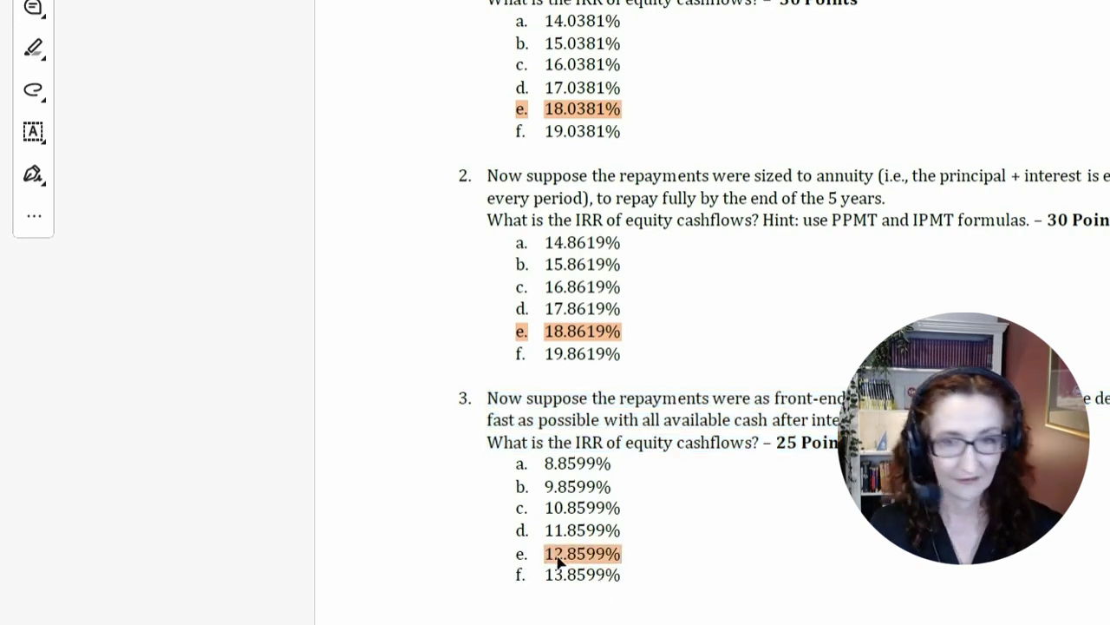
key("alt+Tab")
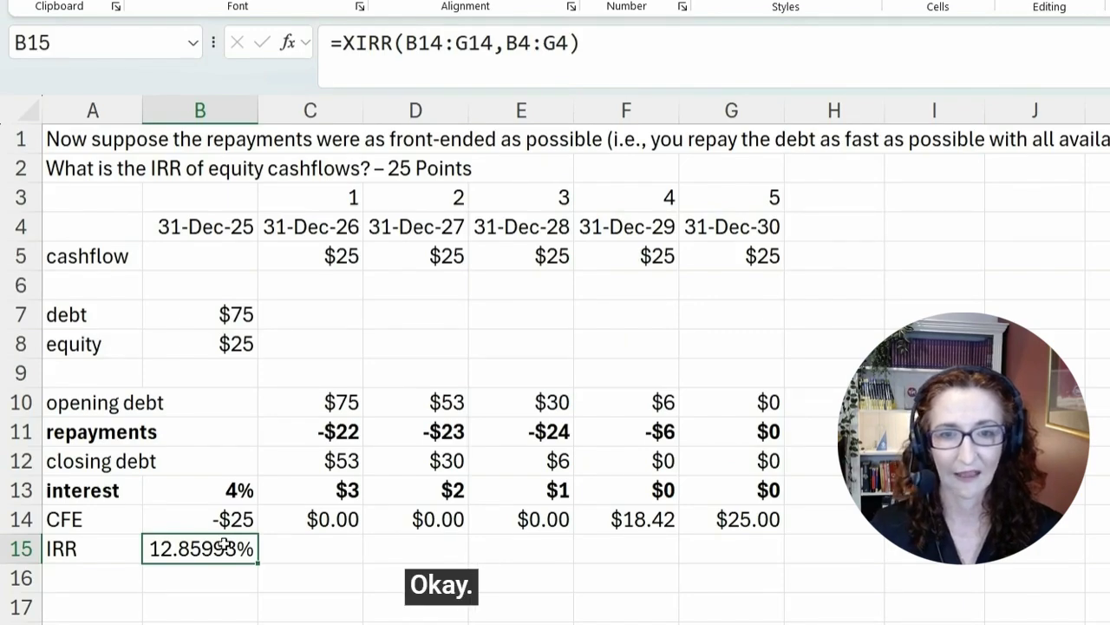